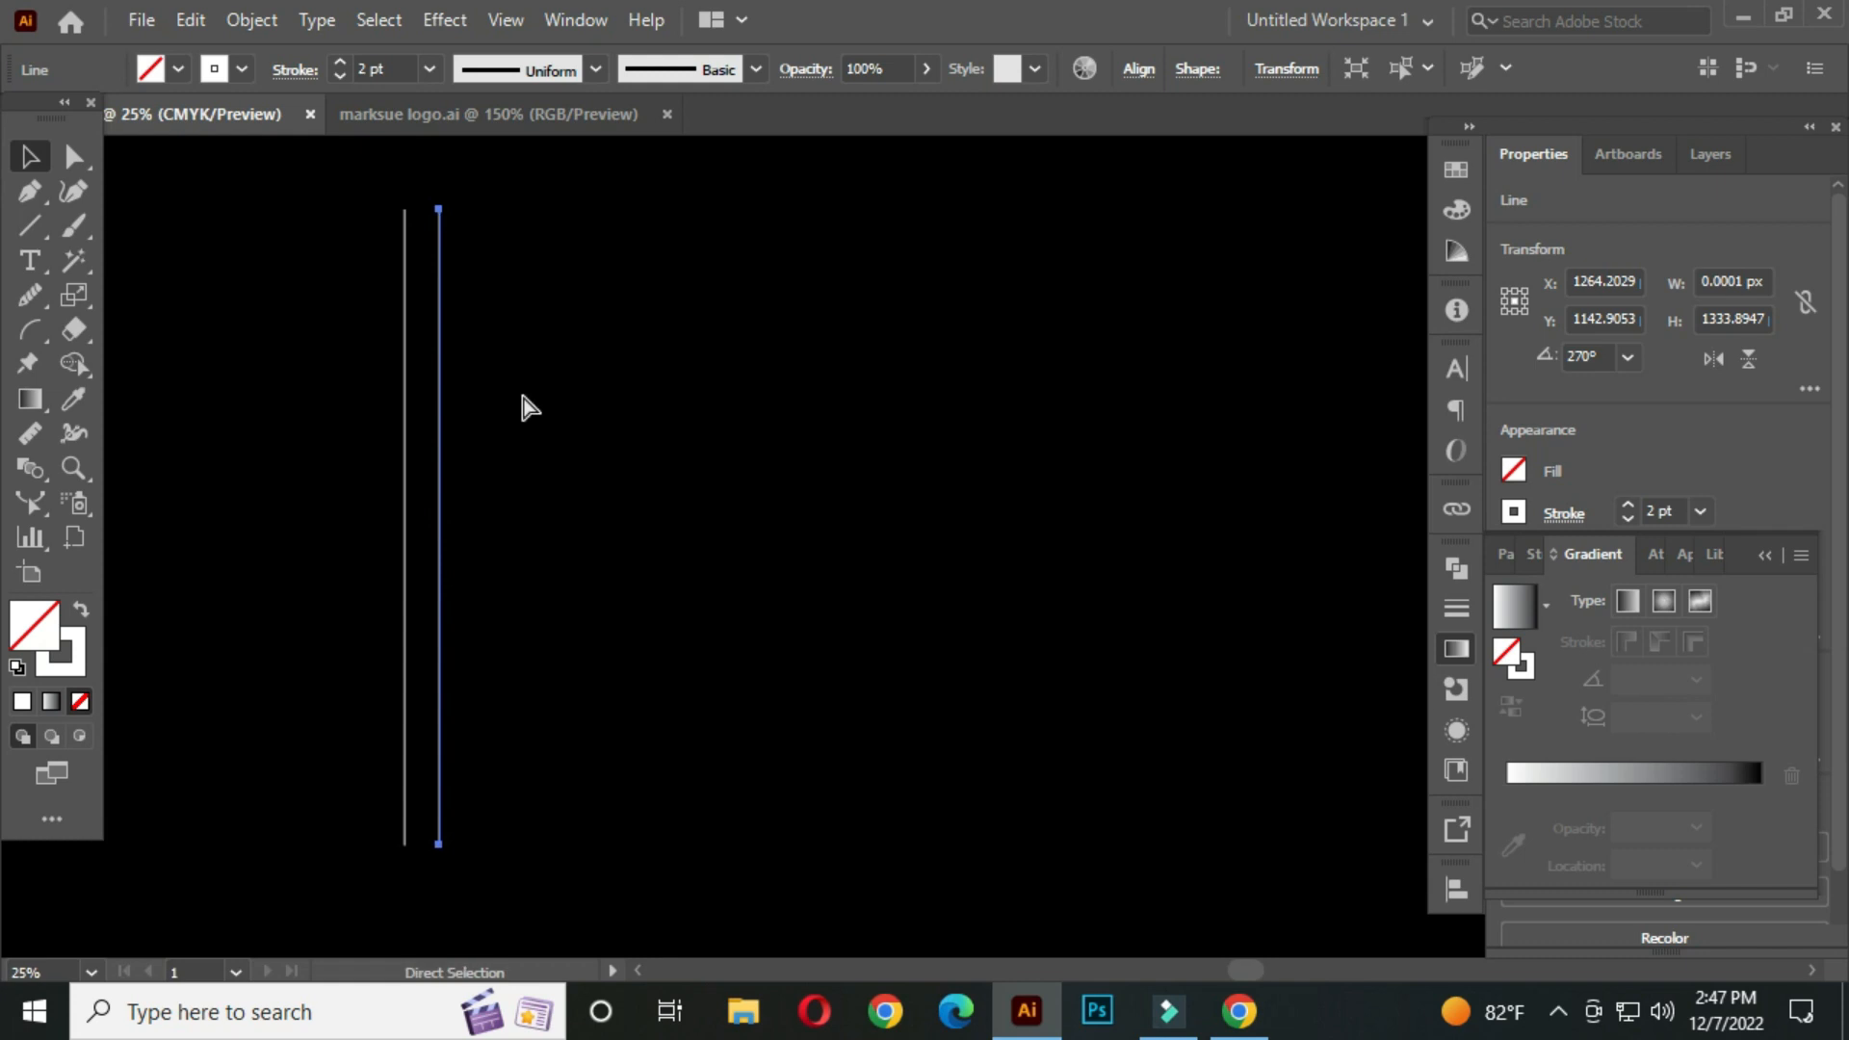
Repeat the last transform six times to create a row of ten evenly spaced vertical lines, then deselect
key(ctrl+d)
key(ctrl+d)
key(ctrl+d)
key(ctrl+d)
key(ctrl+d)
key(ctrl+d)
key(ctrl+d)
key(ctrl+d)
click(782, 404)
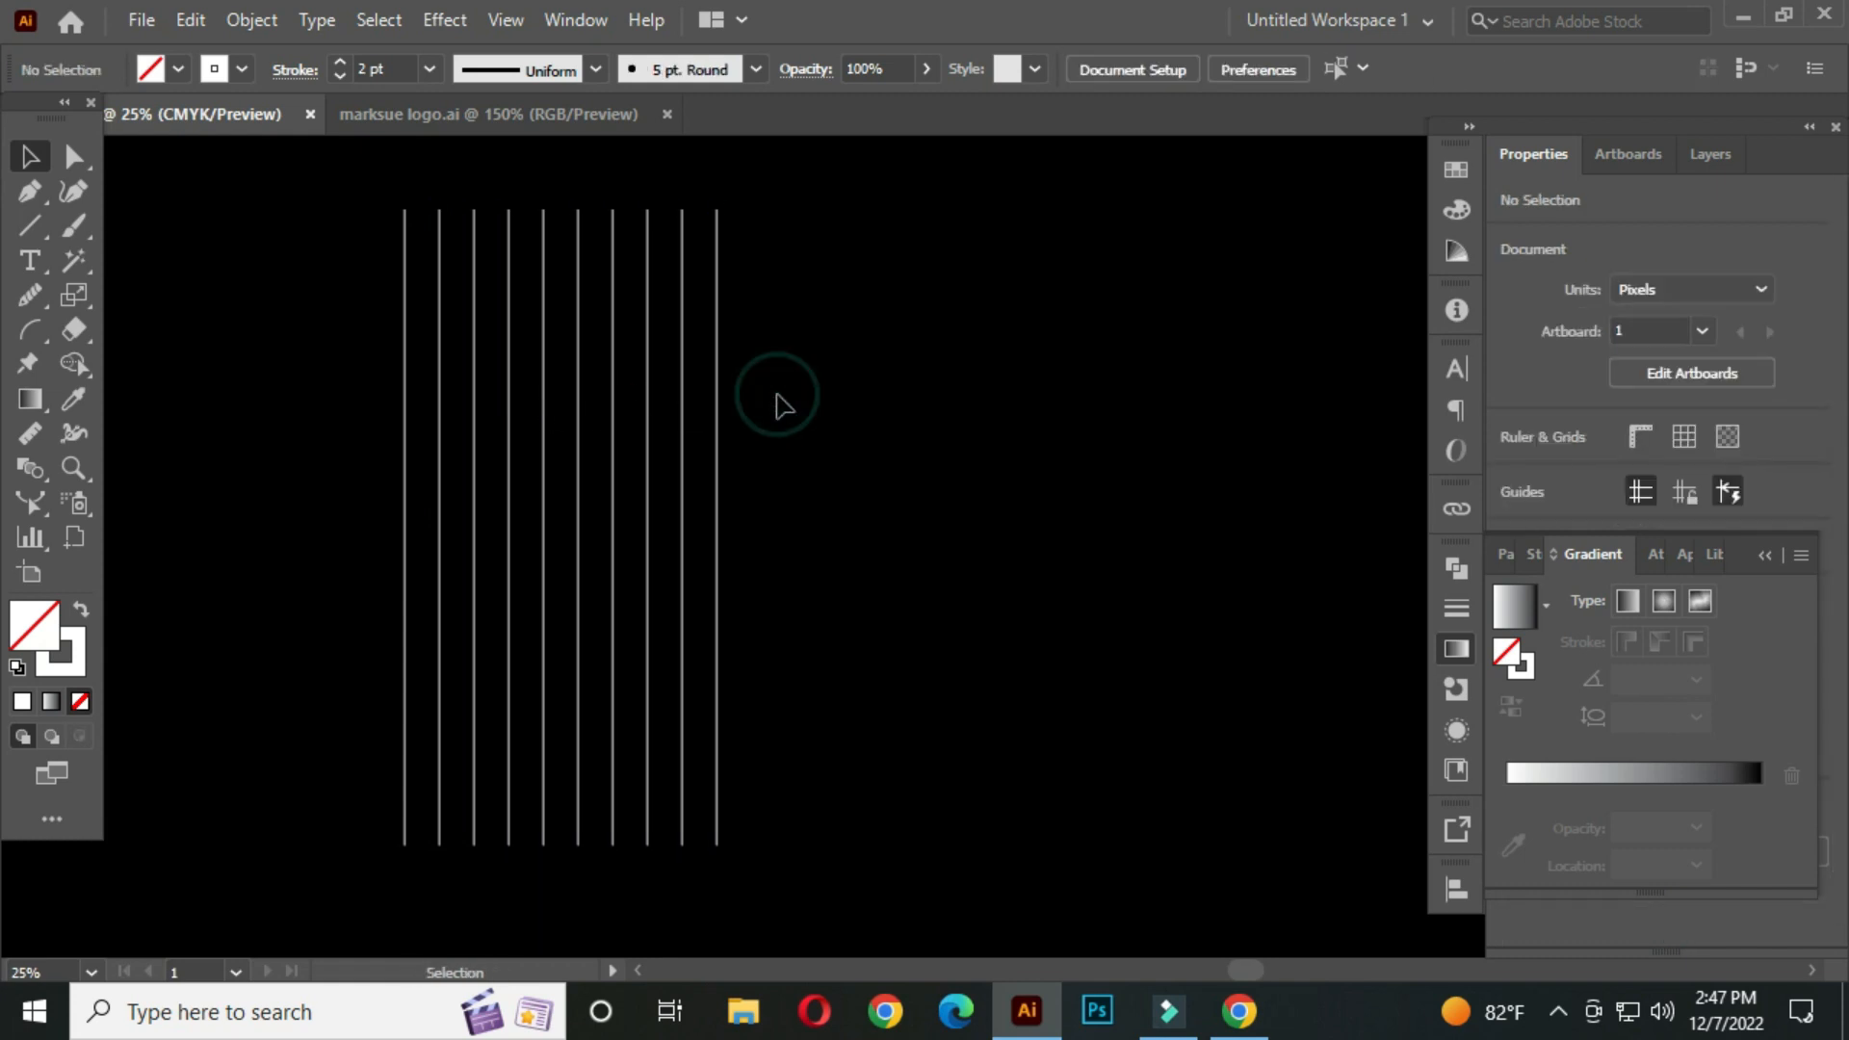
Shift the vertical lines right and rotate a copy 90° to form a set of horizontal grid lines
drag(345, 210, 763, 598)
drag(580, 440, 767, 440)
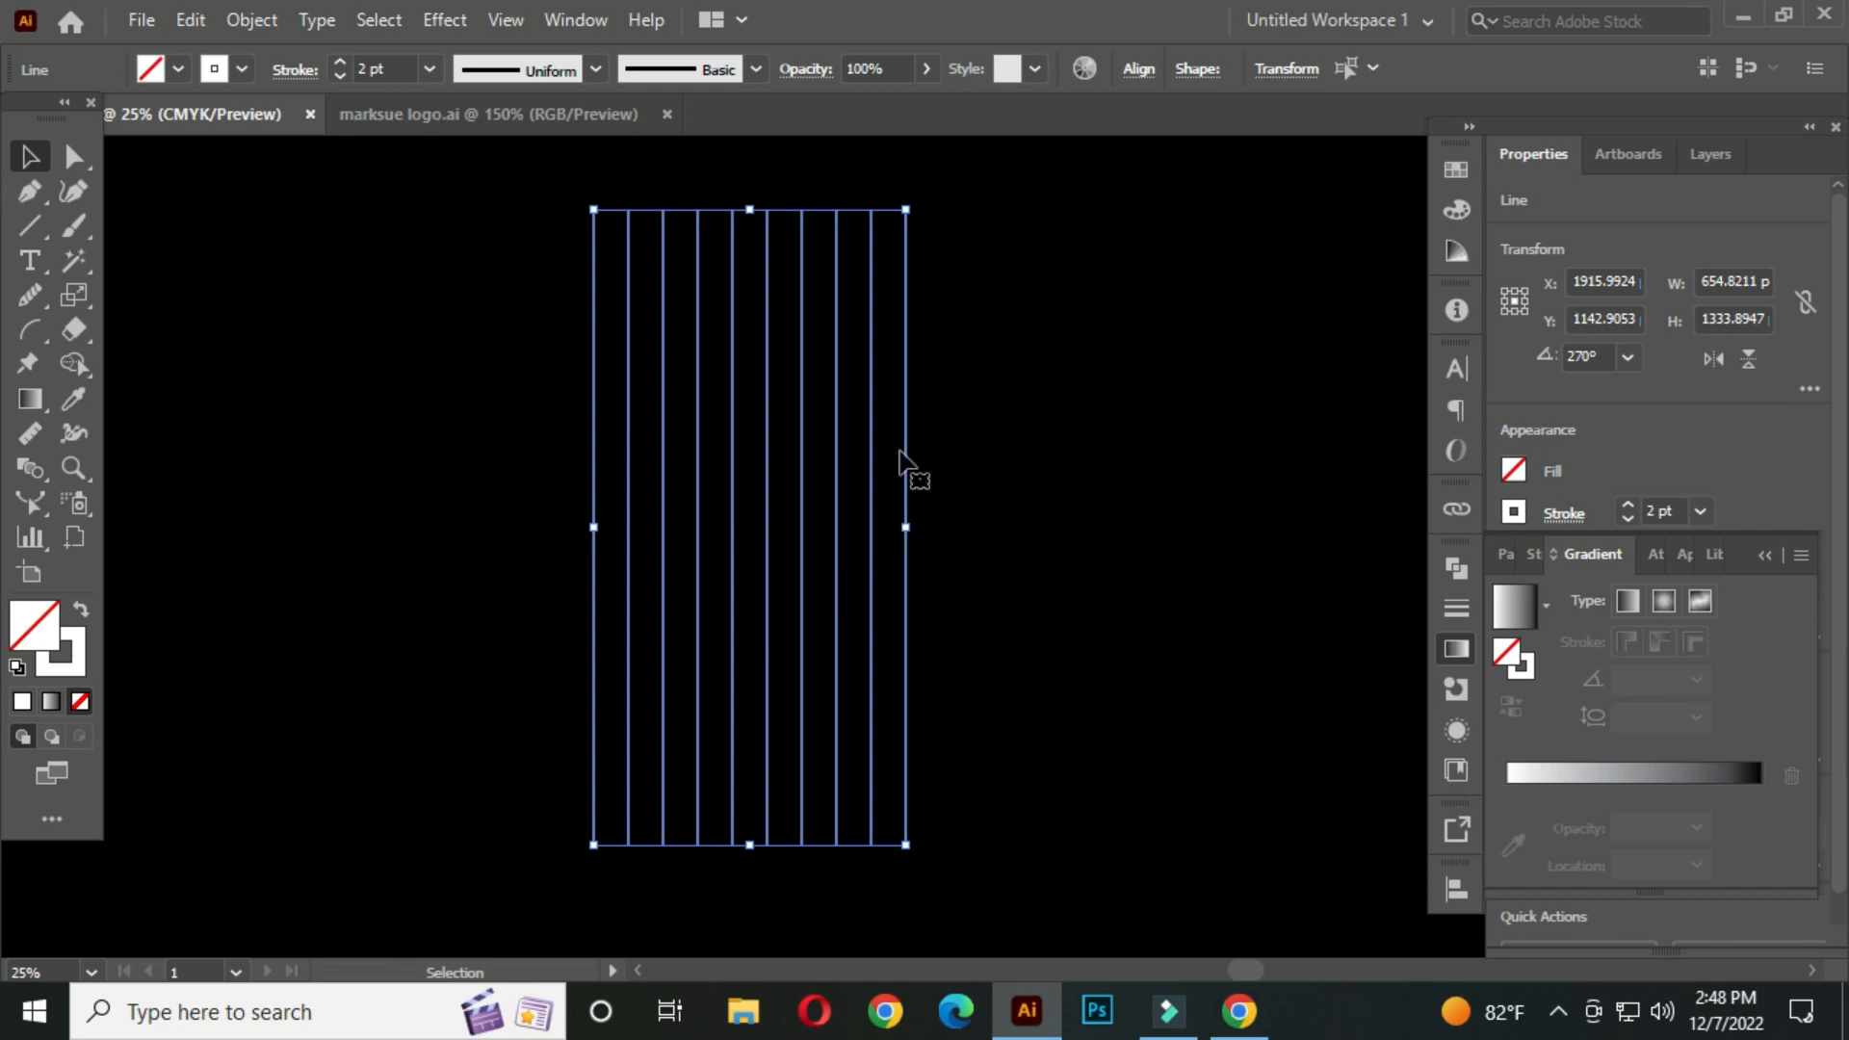
drag(917, 195, 1064, 568)
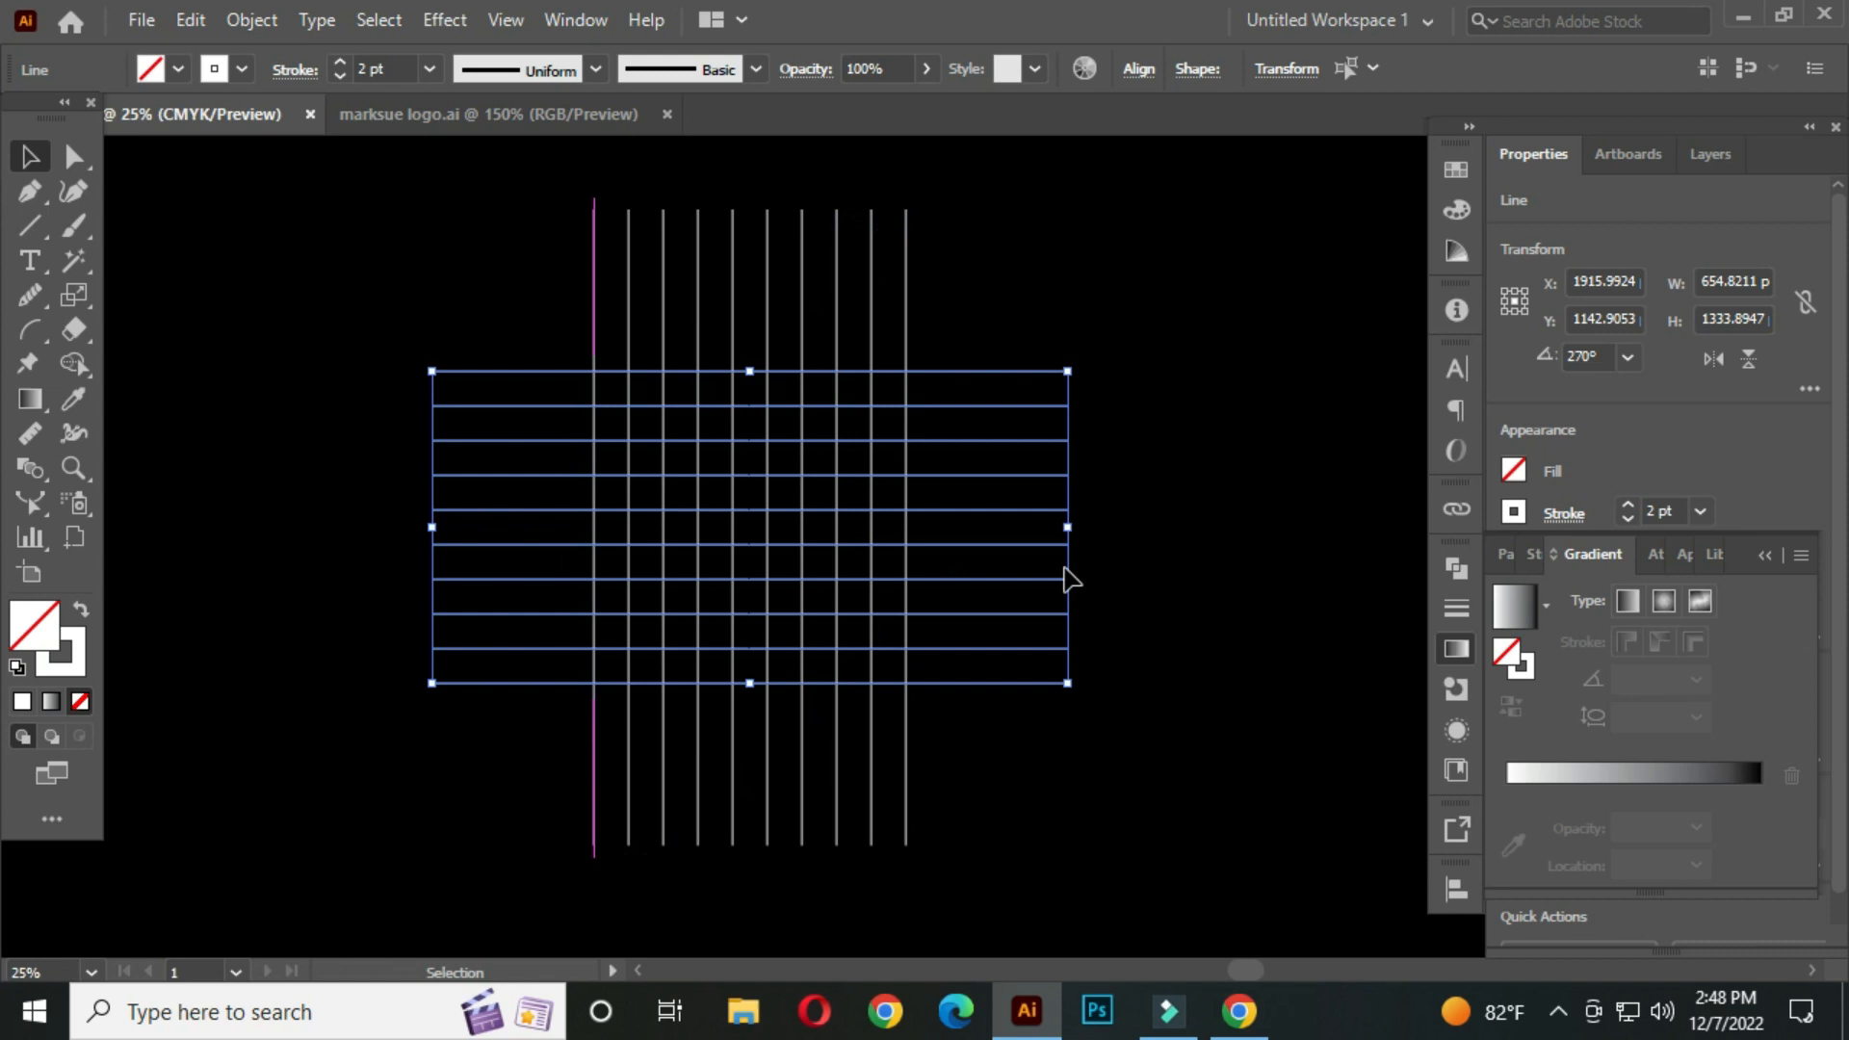
click(1188, 433)
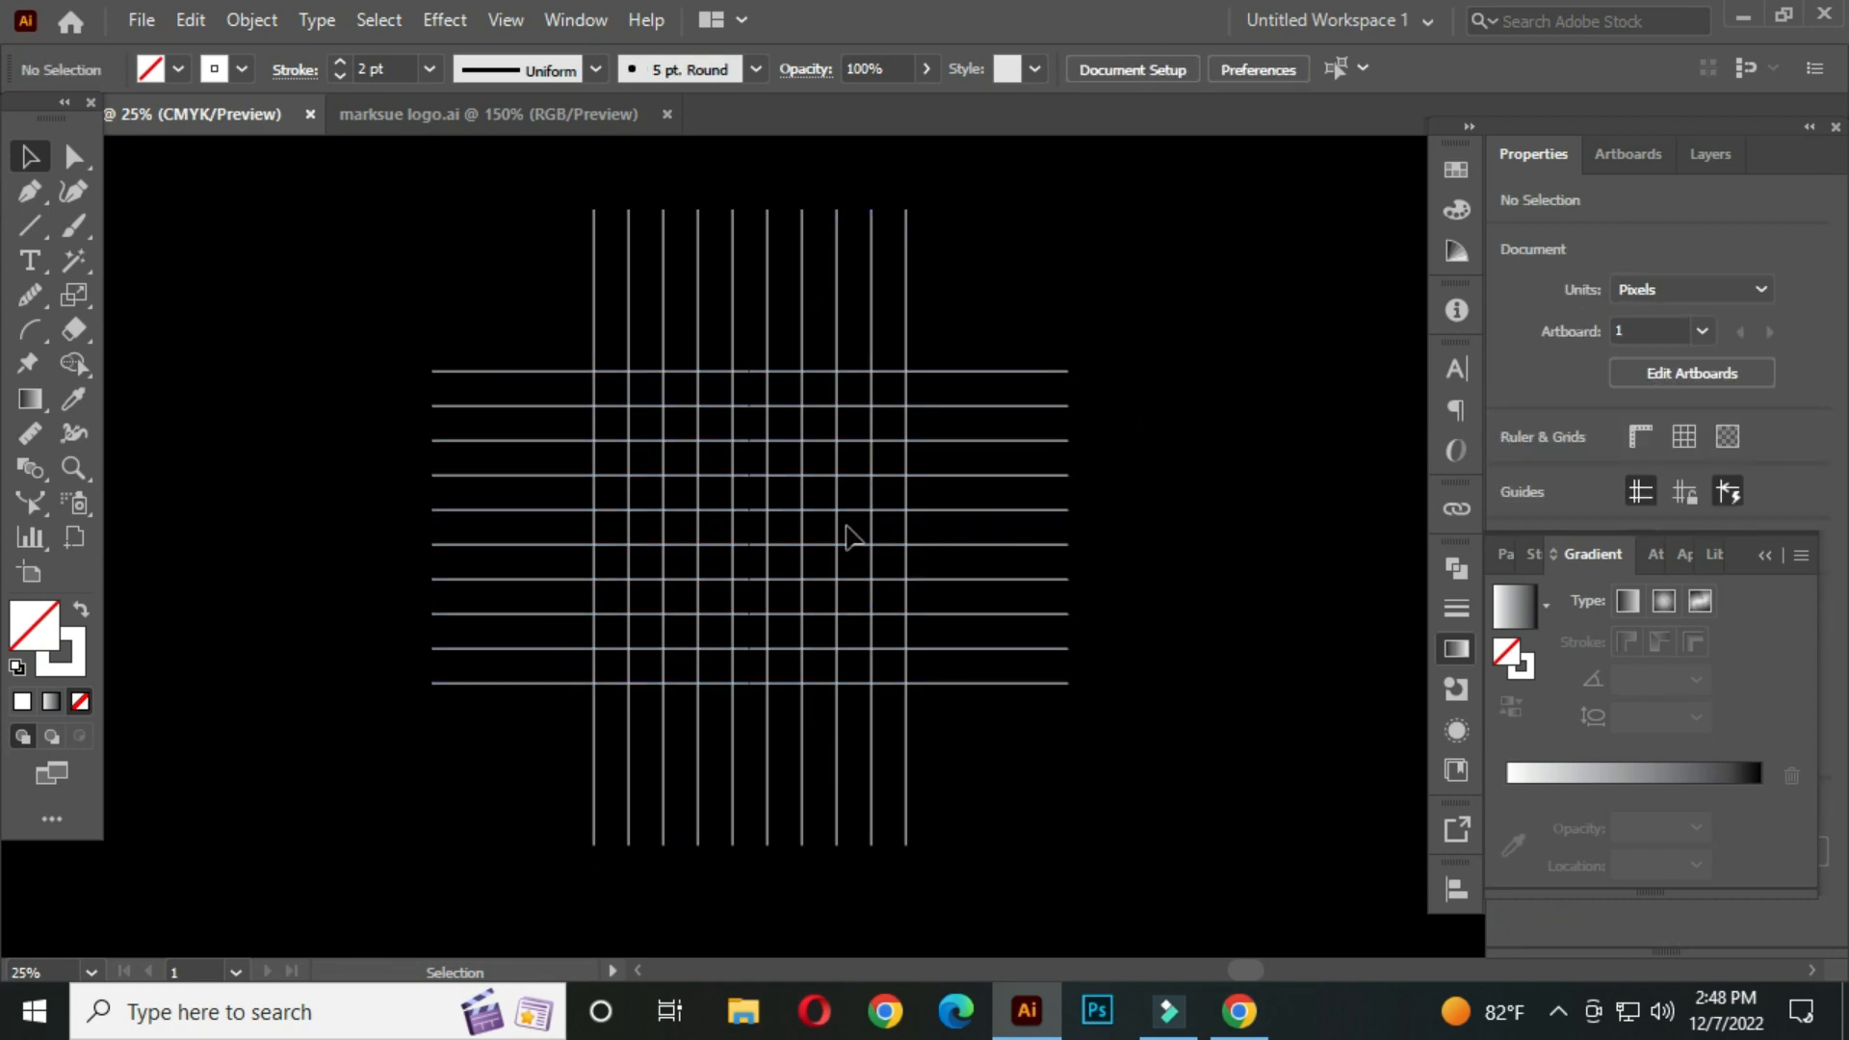
Draw a circle about 1116 px wide with the Ellipse tool, starting from a left grid intersection
right_click(44, 222)
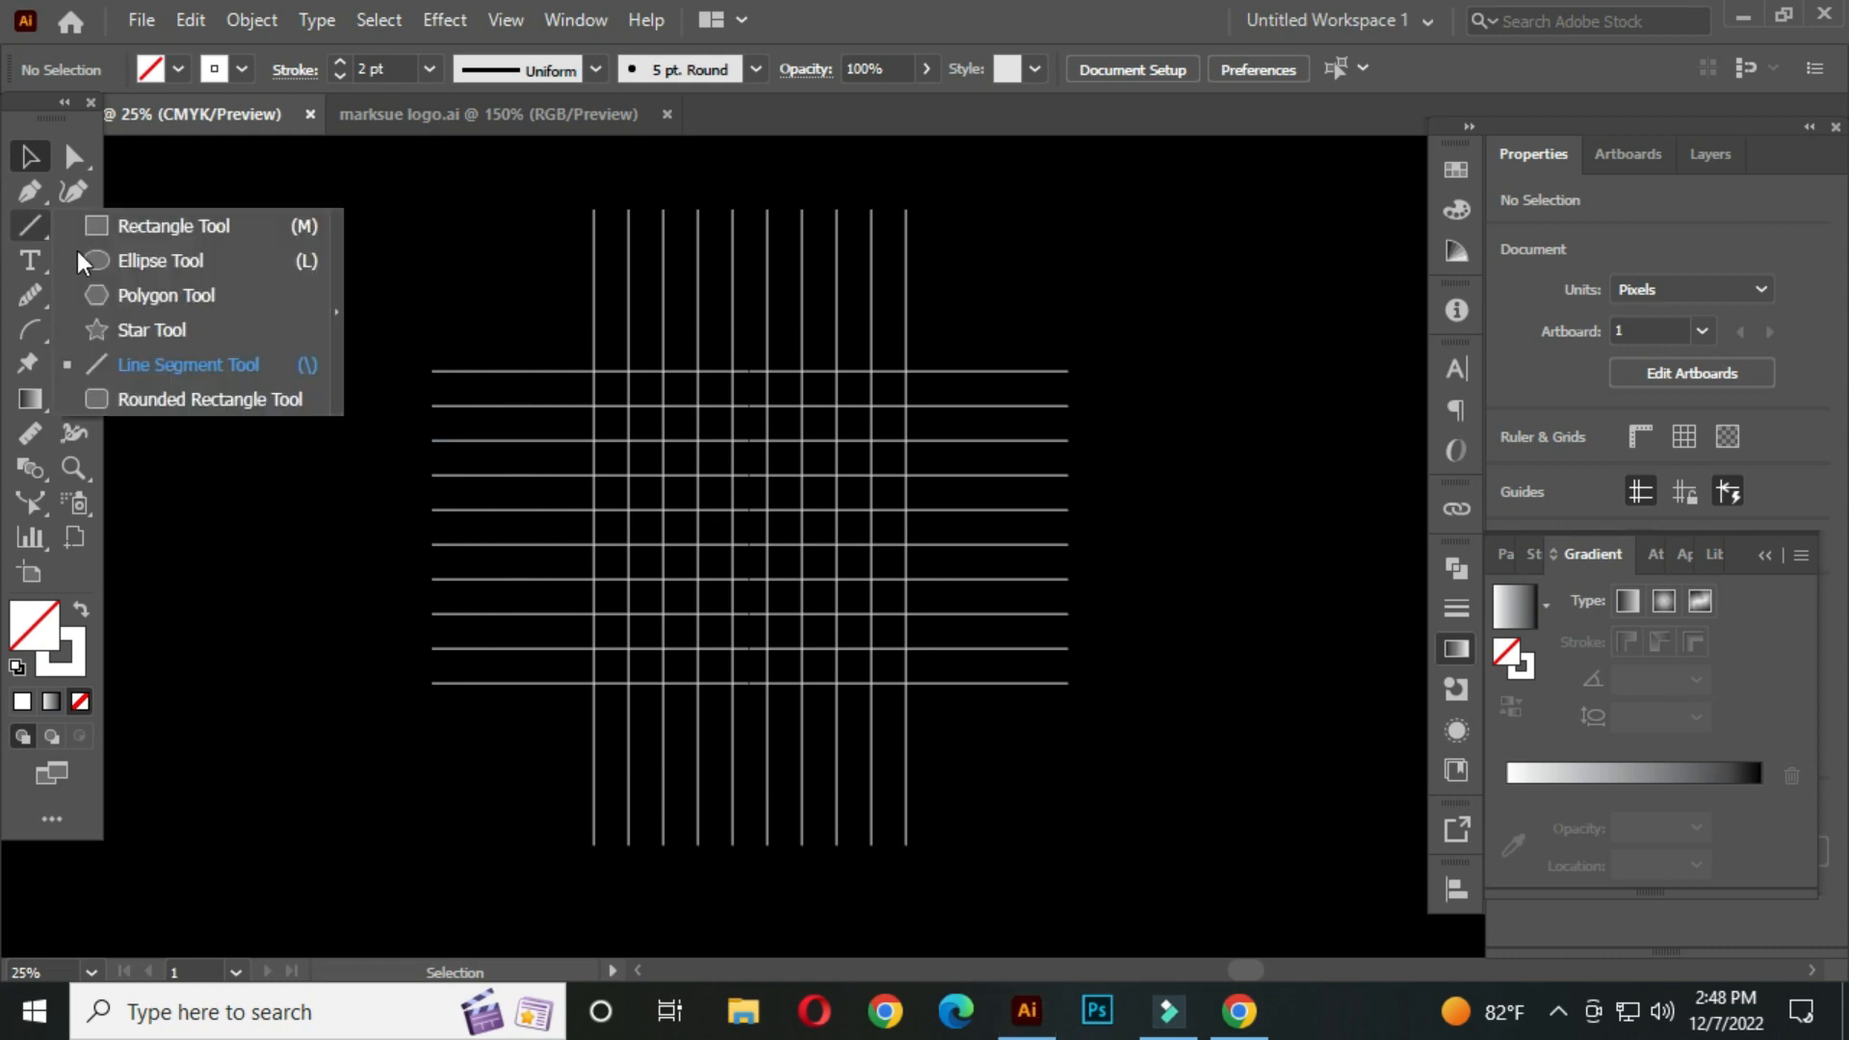
click(164, 266)
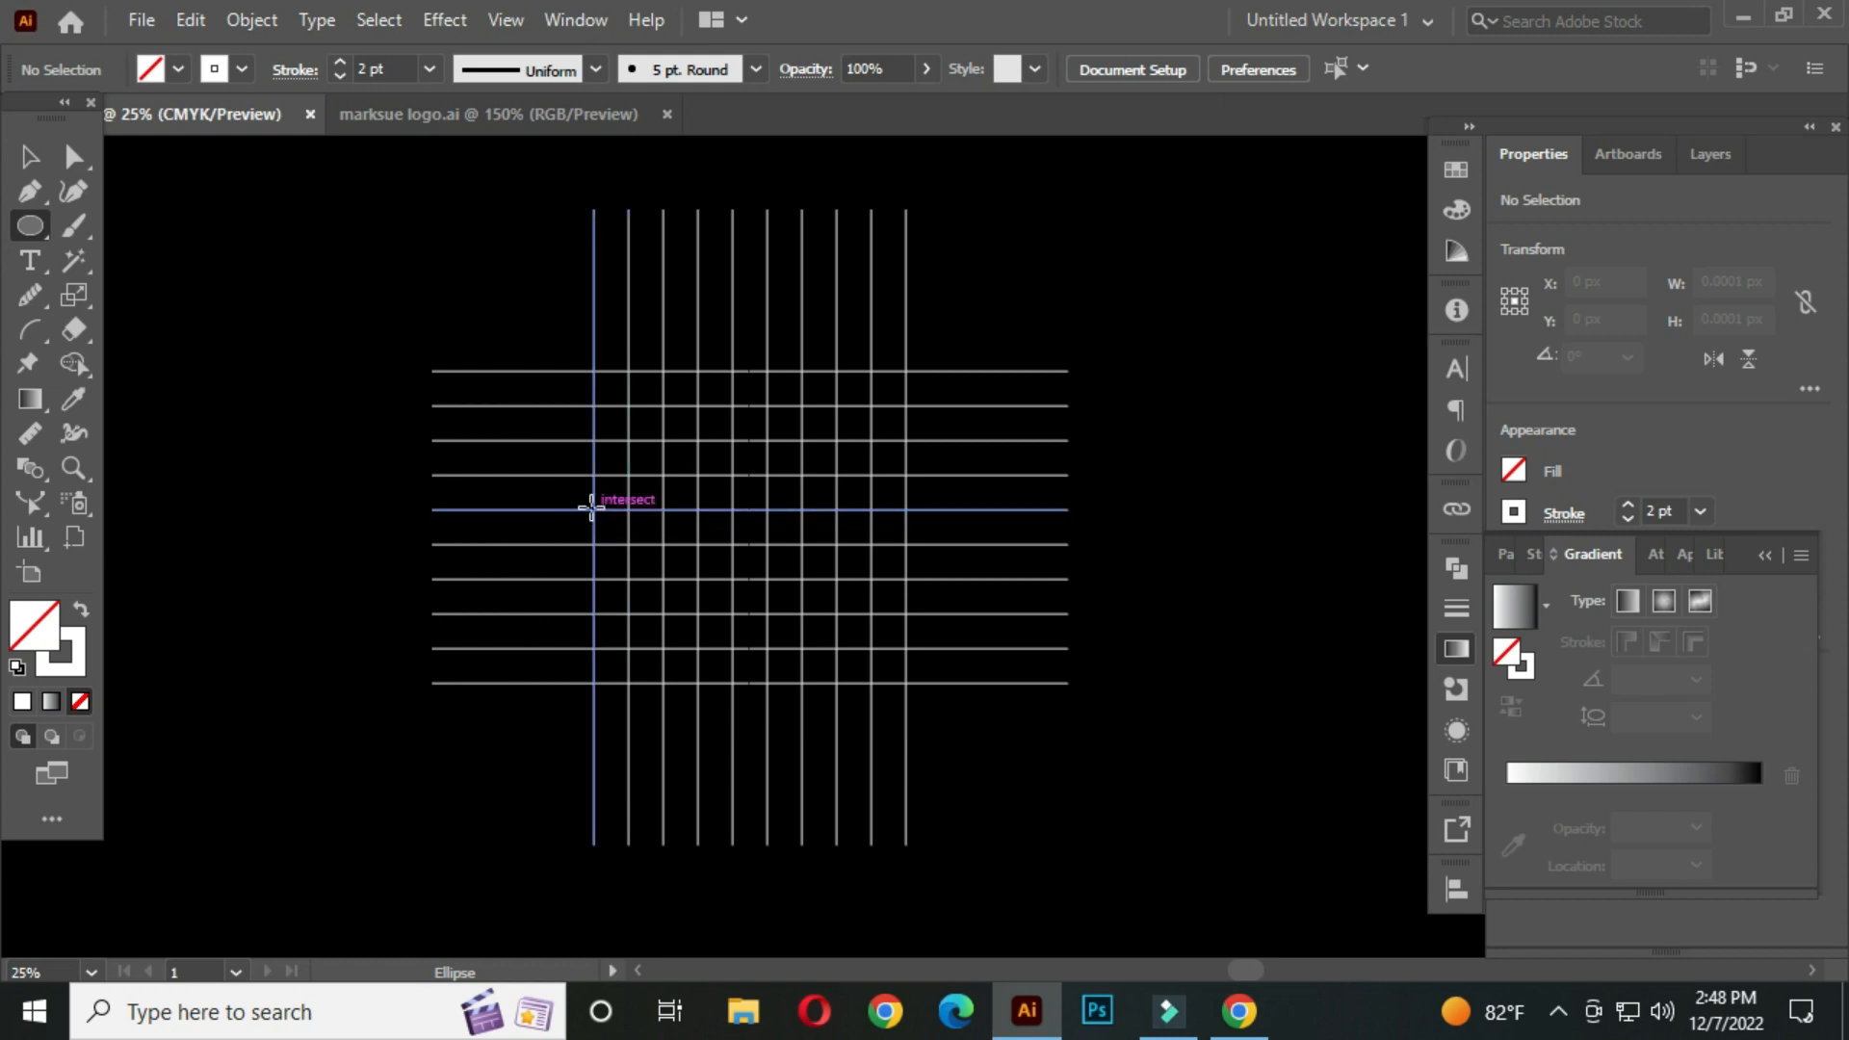
drag(591, 508, 1125, 683)
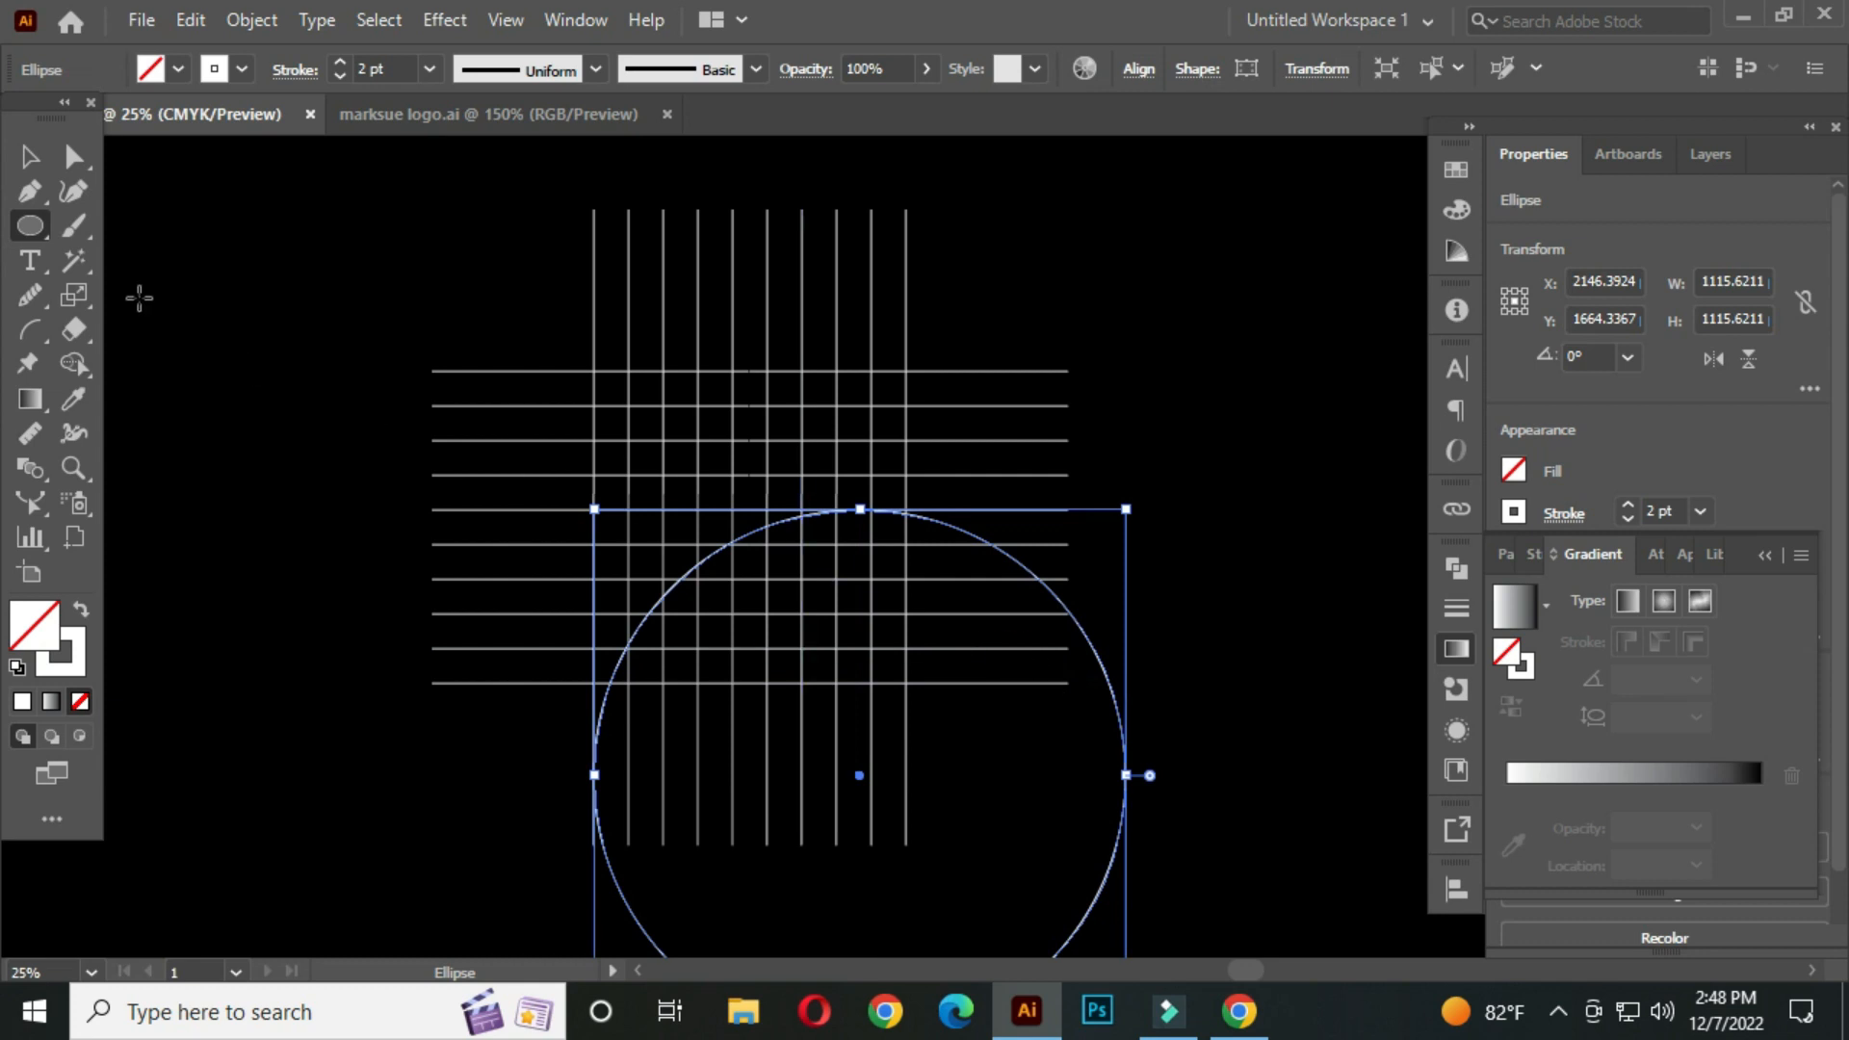
Move the circle straight up so it is centred on the grid
click(32, 158)
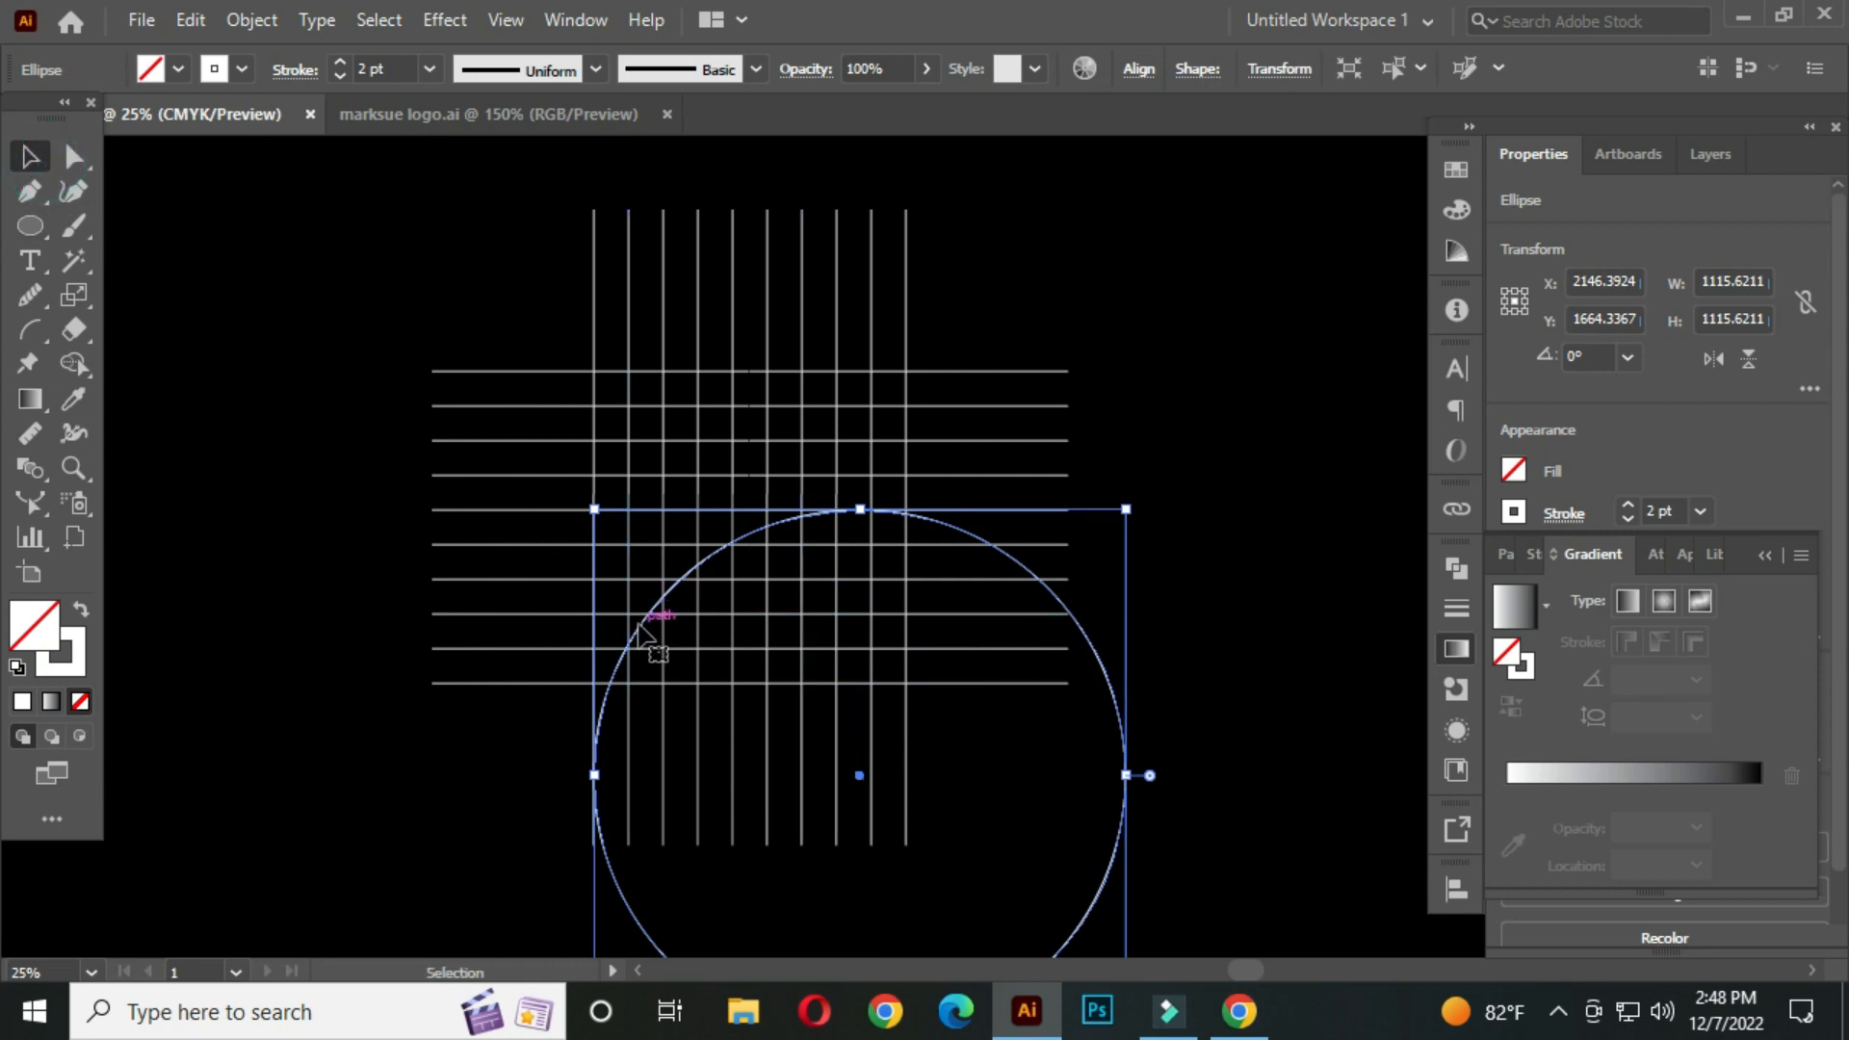
drag(642, 638, 636, 390)
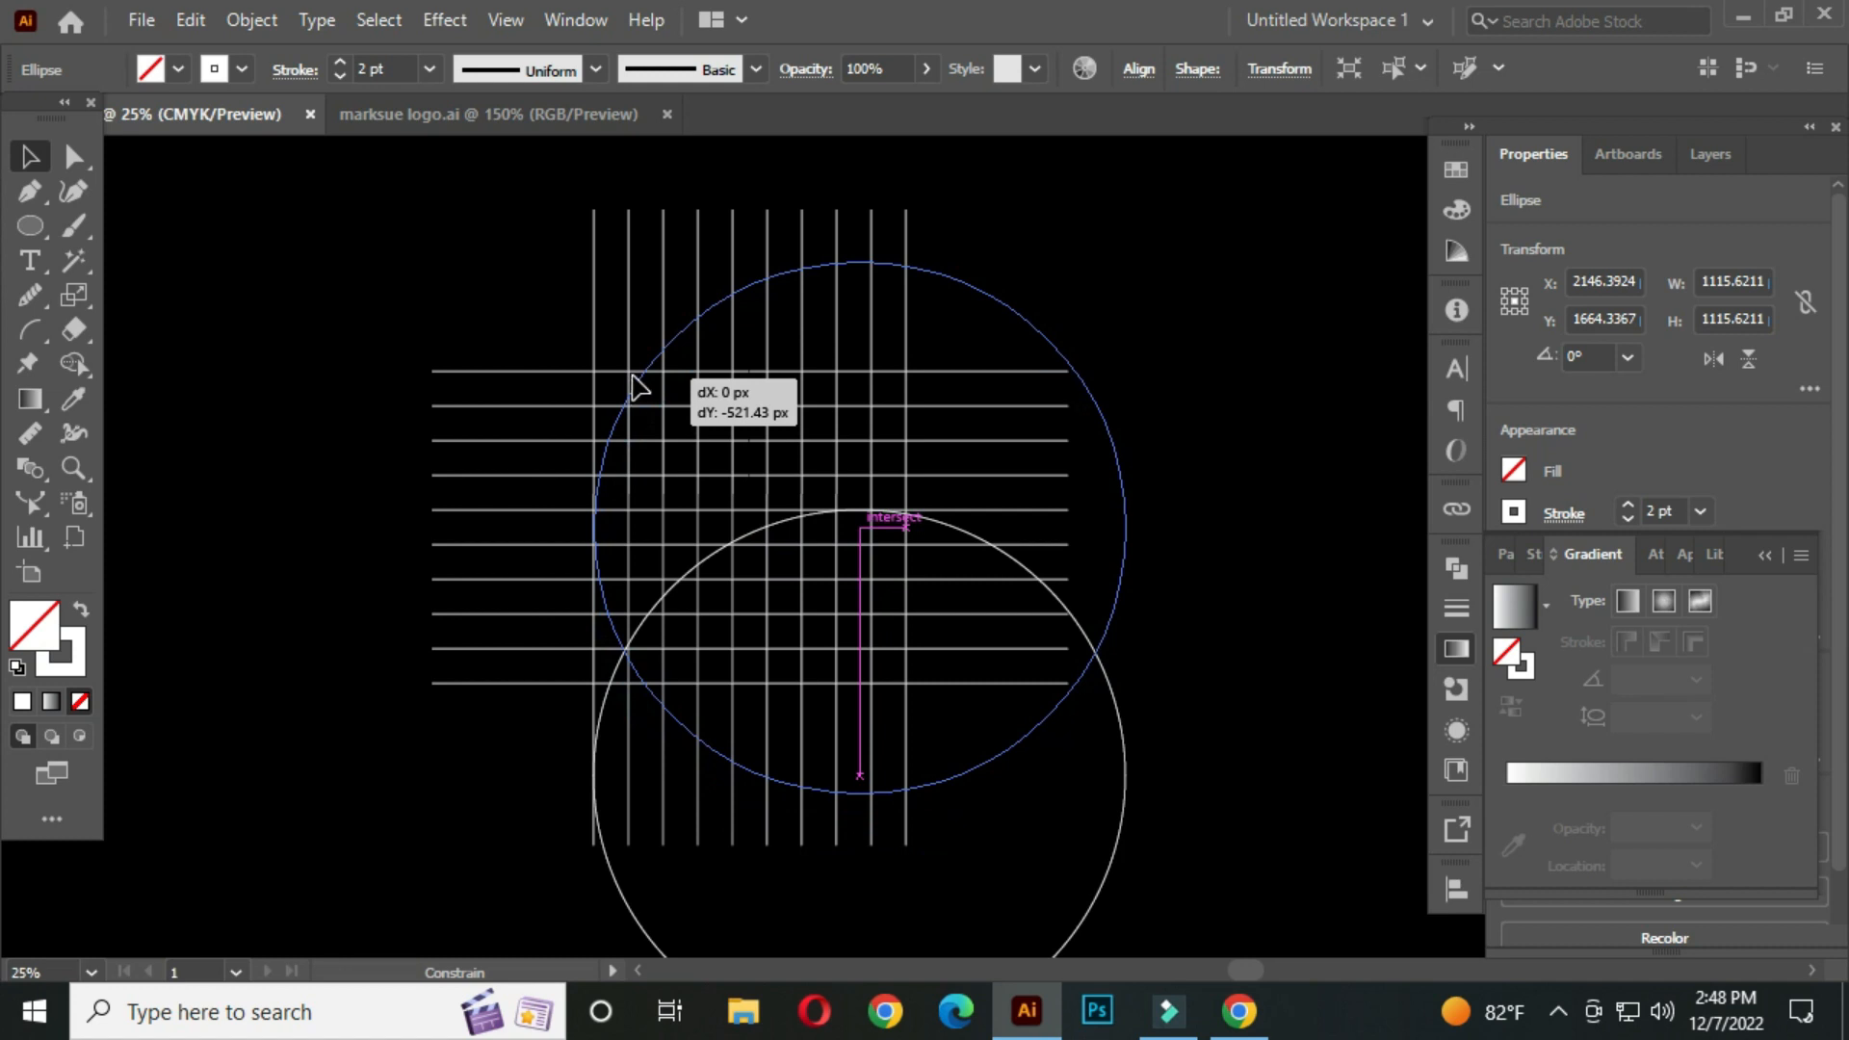
drag(631, 378, 632, 377)
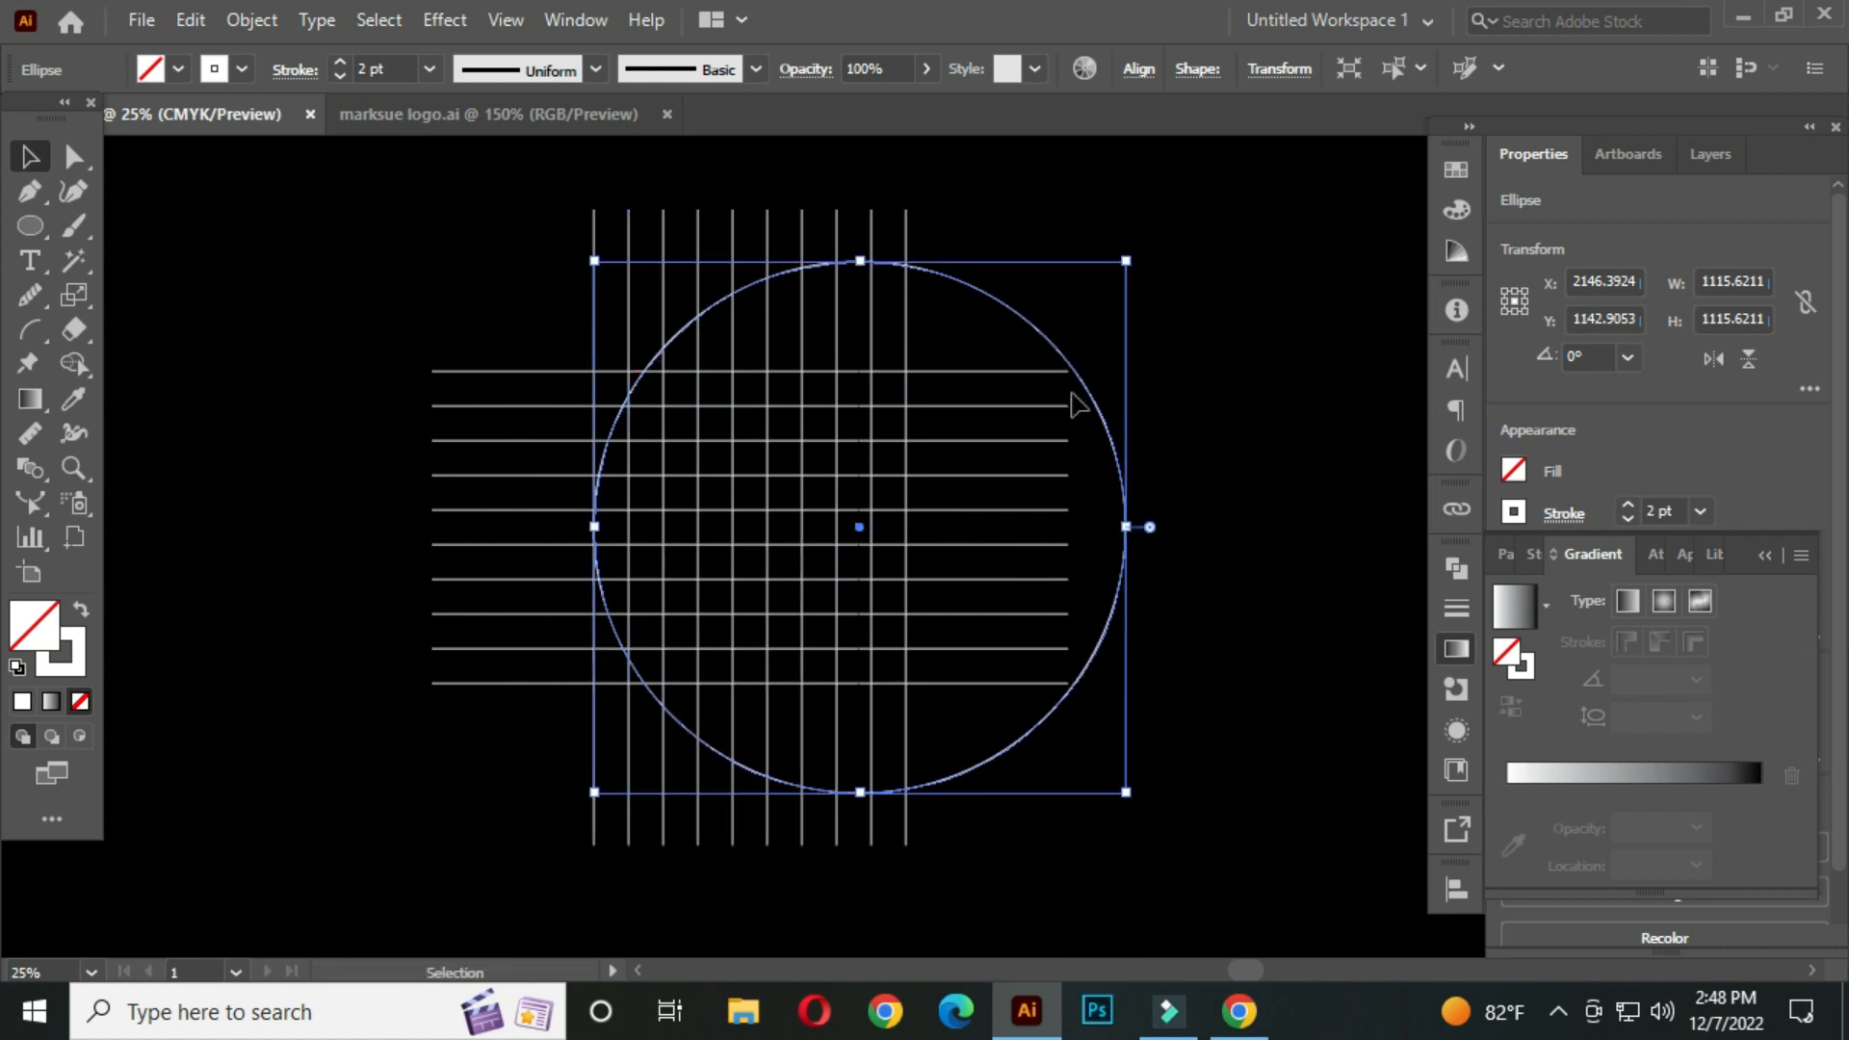
click(1211, 404)
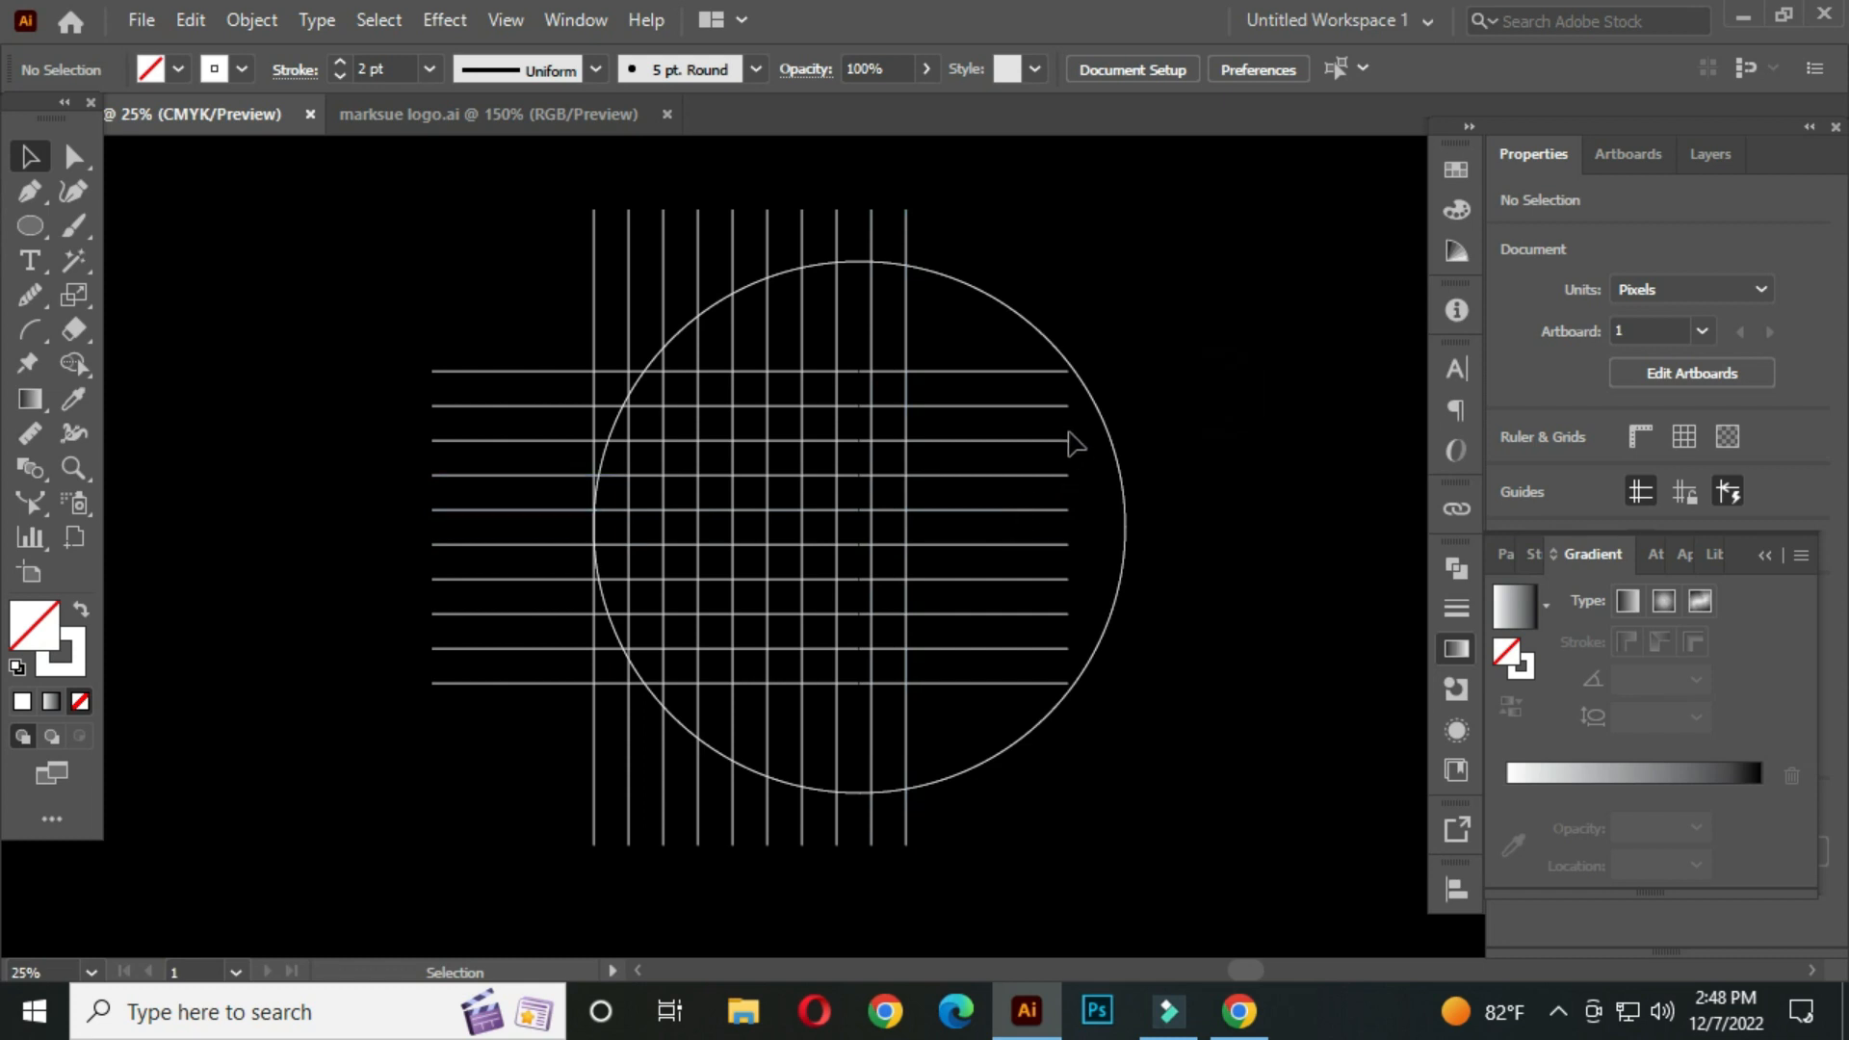
Scale down two concentric copies of the circle from its corner, the first about 976 px wide
drag(998, 247, 974, 333)
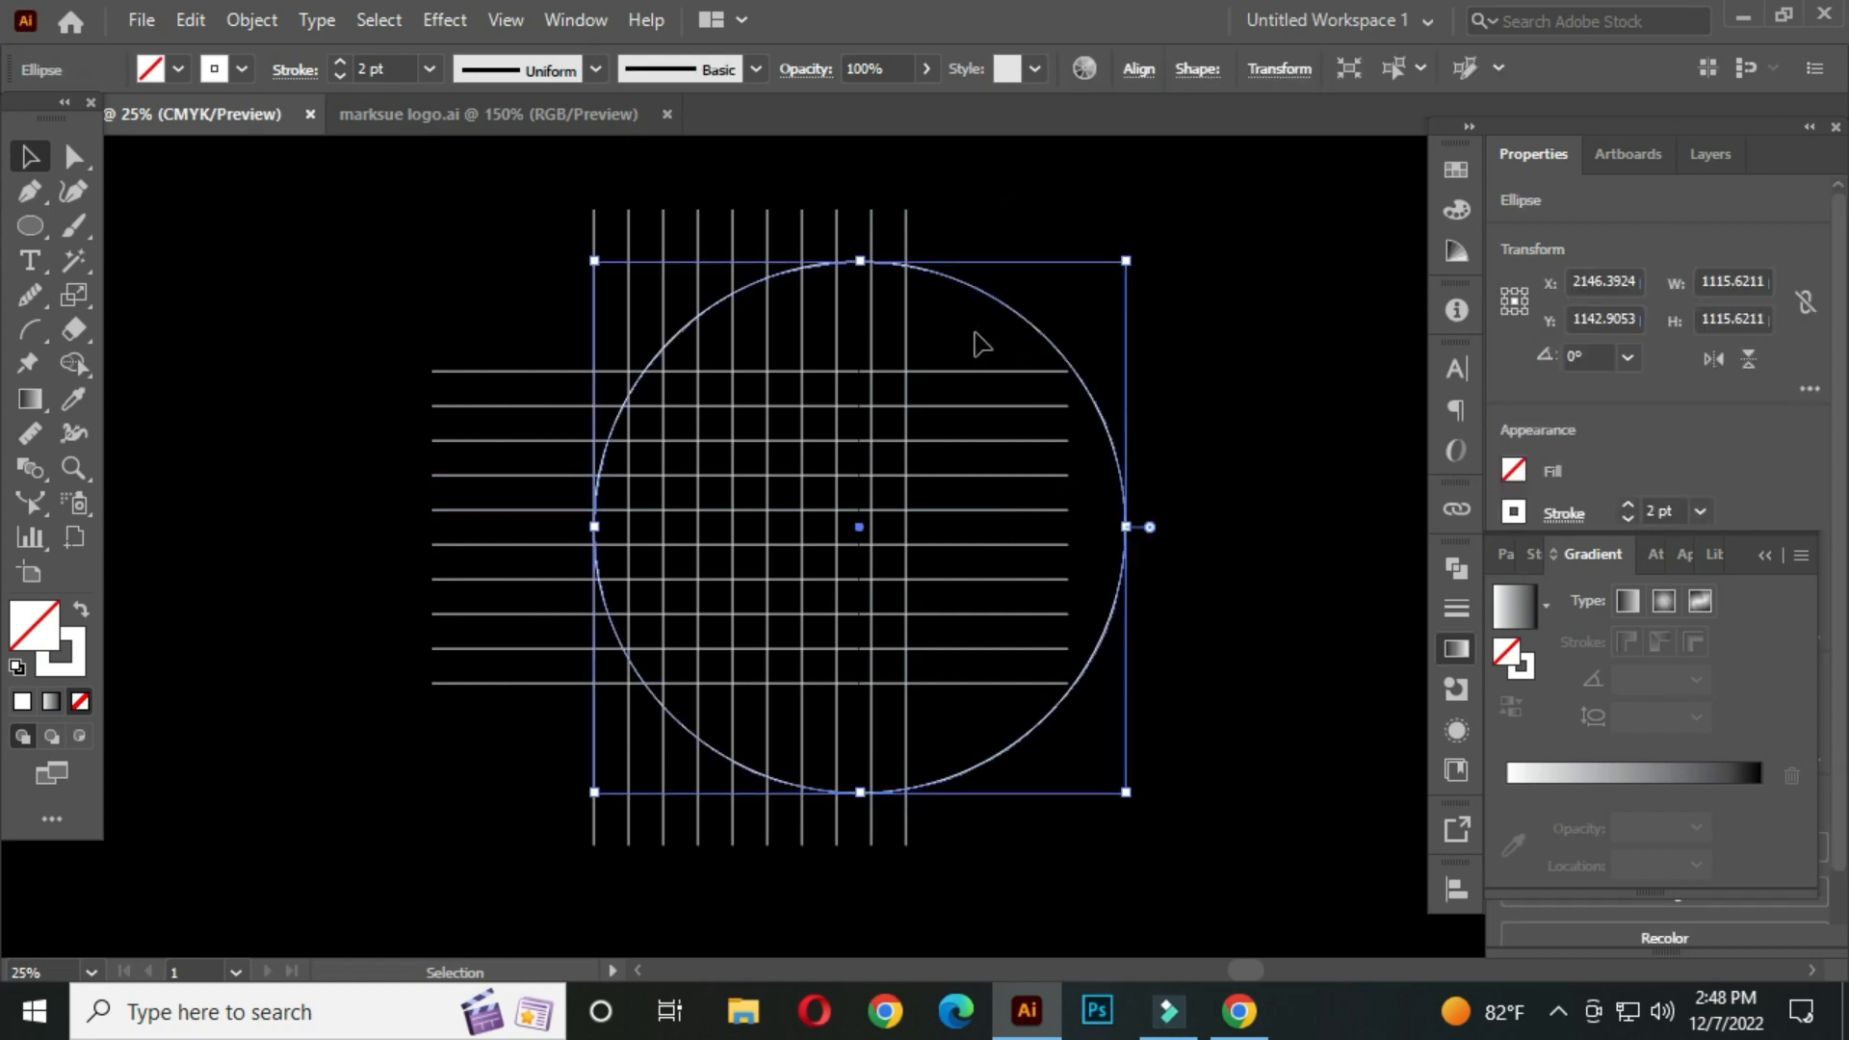
key(ctrl)
key(ctrl)
drag(1125, 790, 1112, 764)
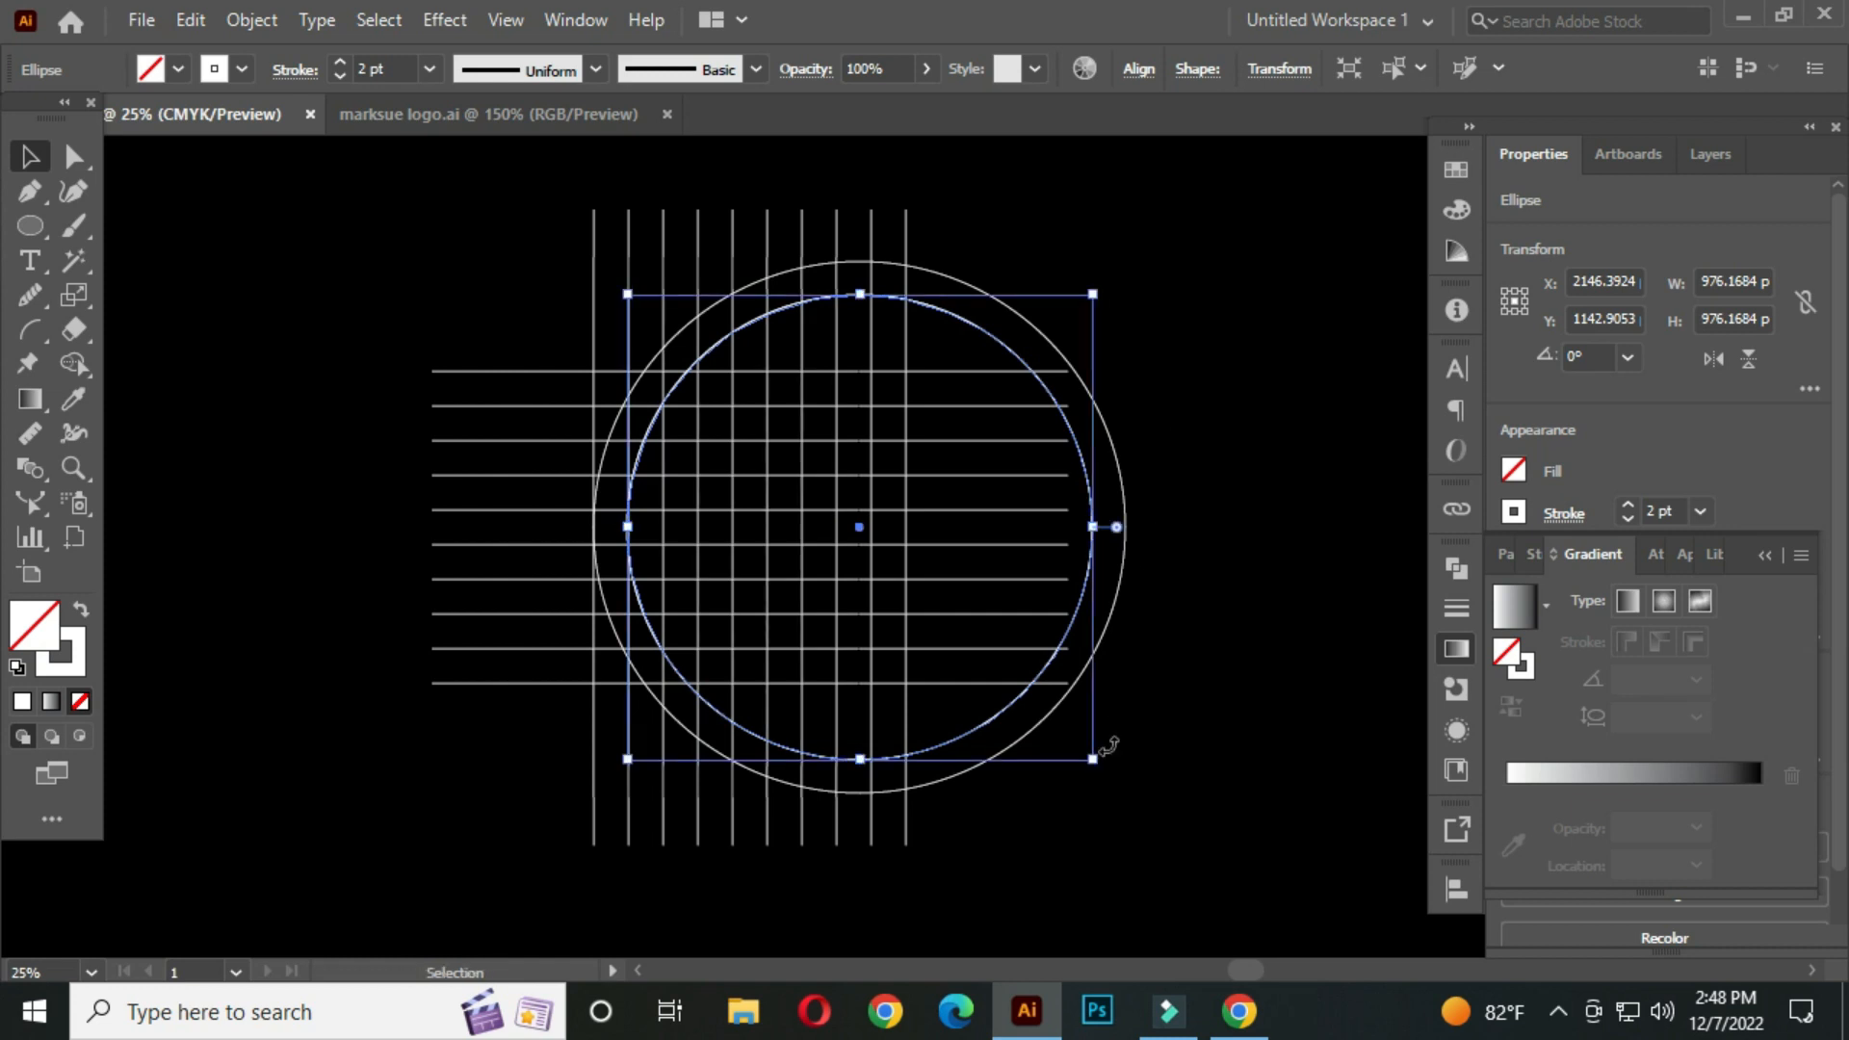
drag(1095, 761, 1065, 729)
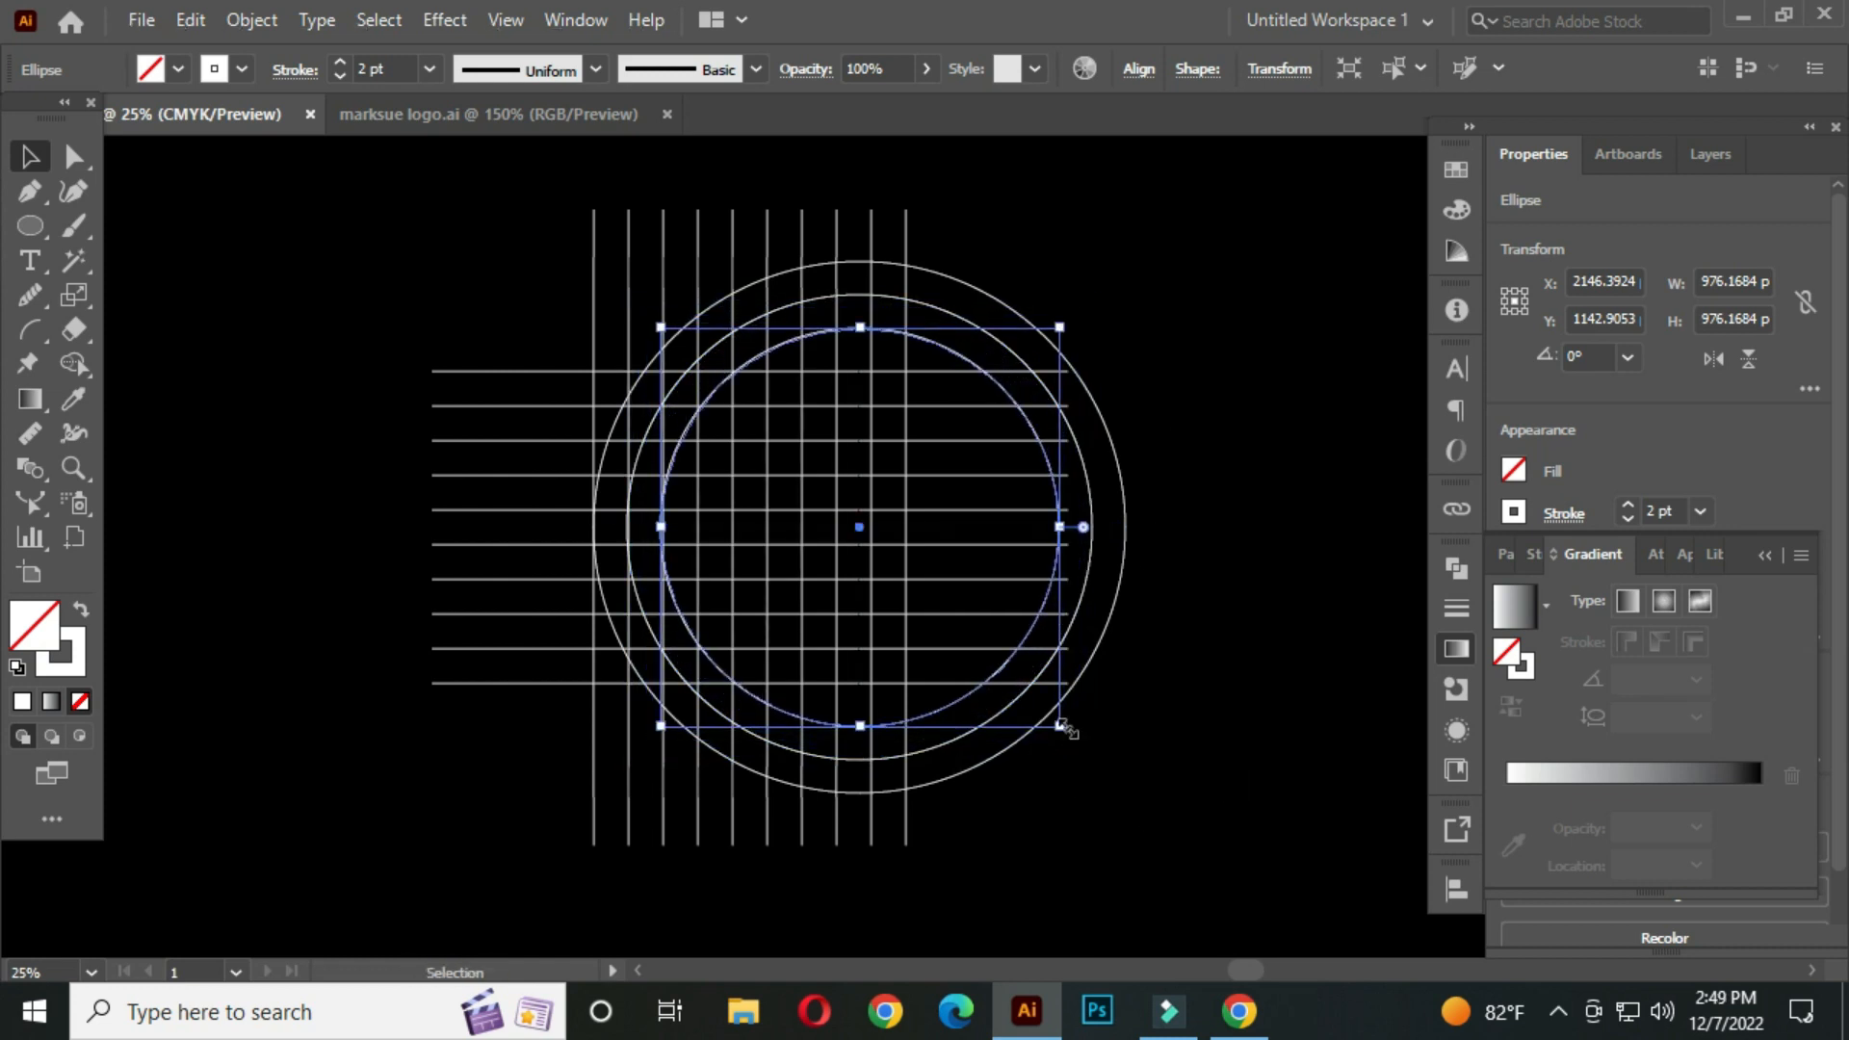
click(1218, 469)
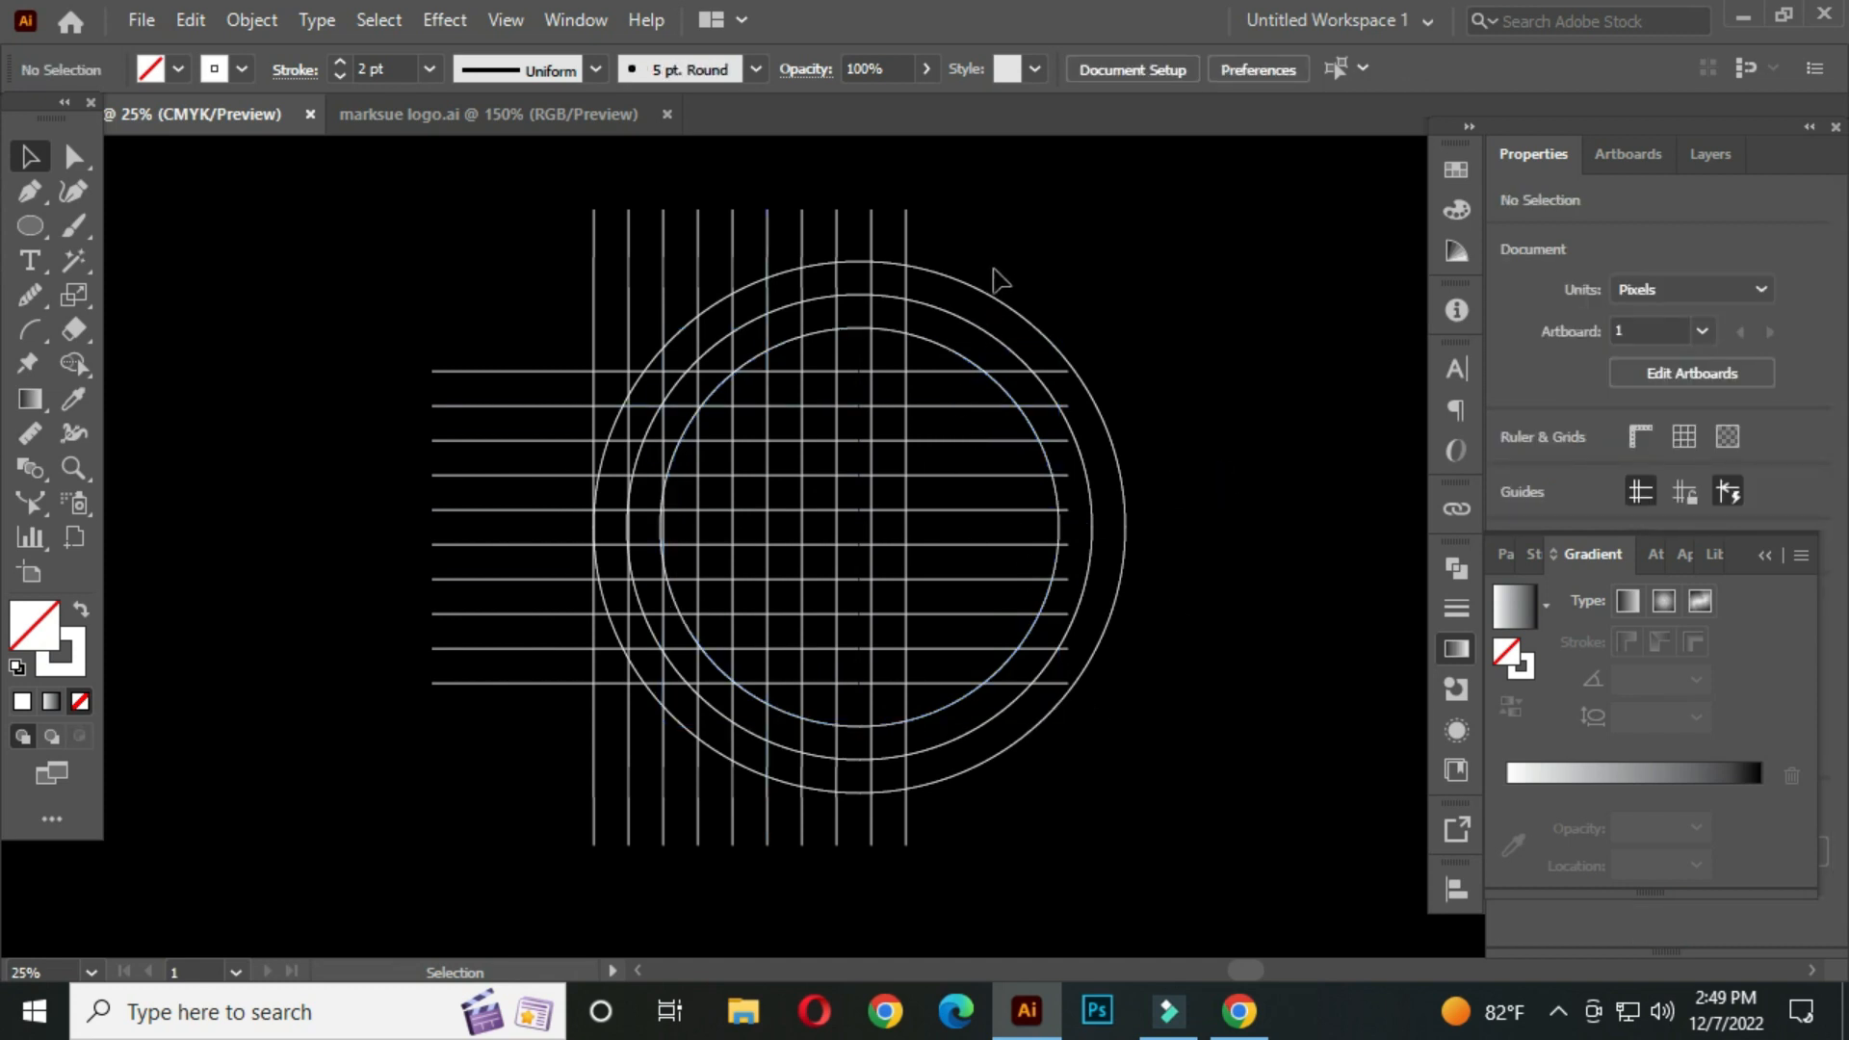
Duplicate the three concentric circles and move the copy left so the two sets overlap
drag(992, 260, 945, 356)
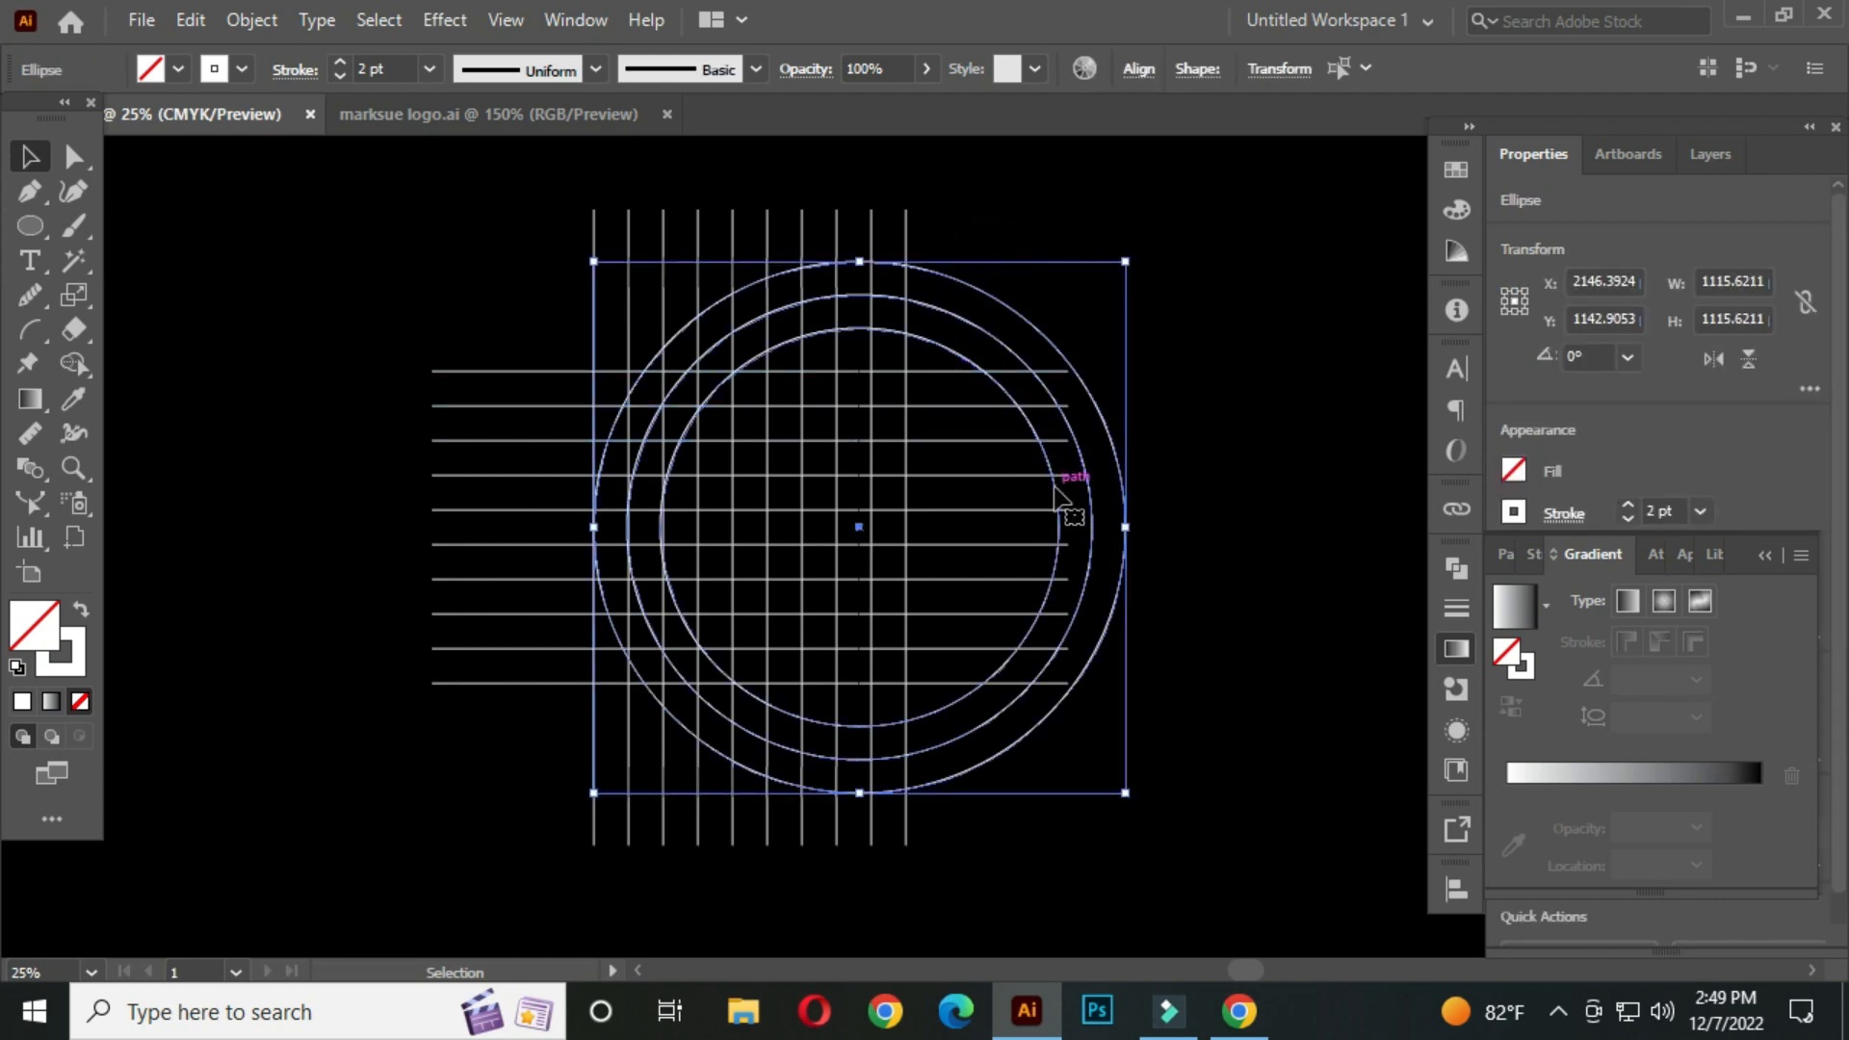
drag(1059, 496, 836, 485)
click(1170, 346)
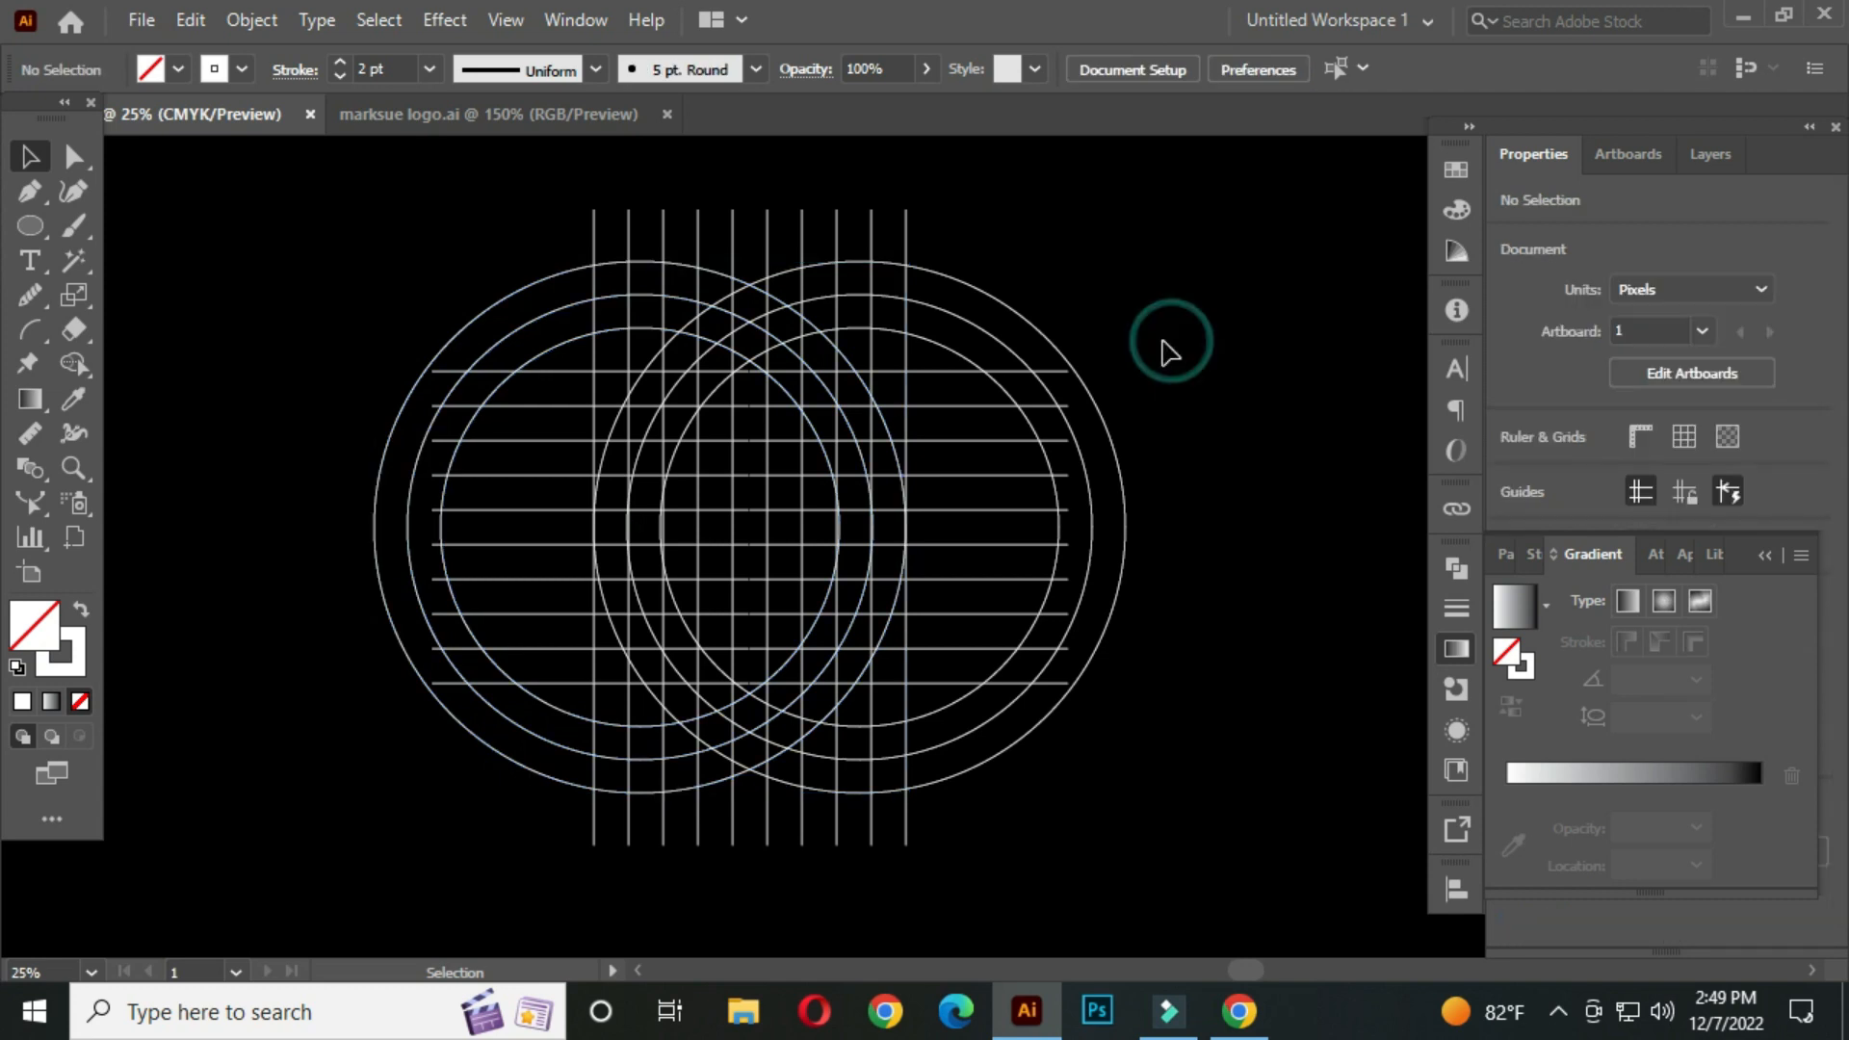
Select all grid lines and circles, switch to the Shape Builder tool and set the fill to white
key(space)
drag(1006, 443, 964, 446)
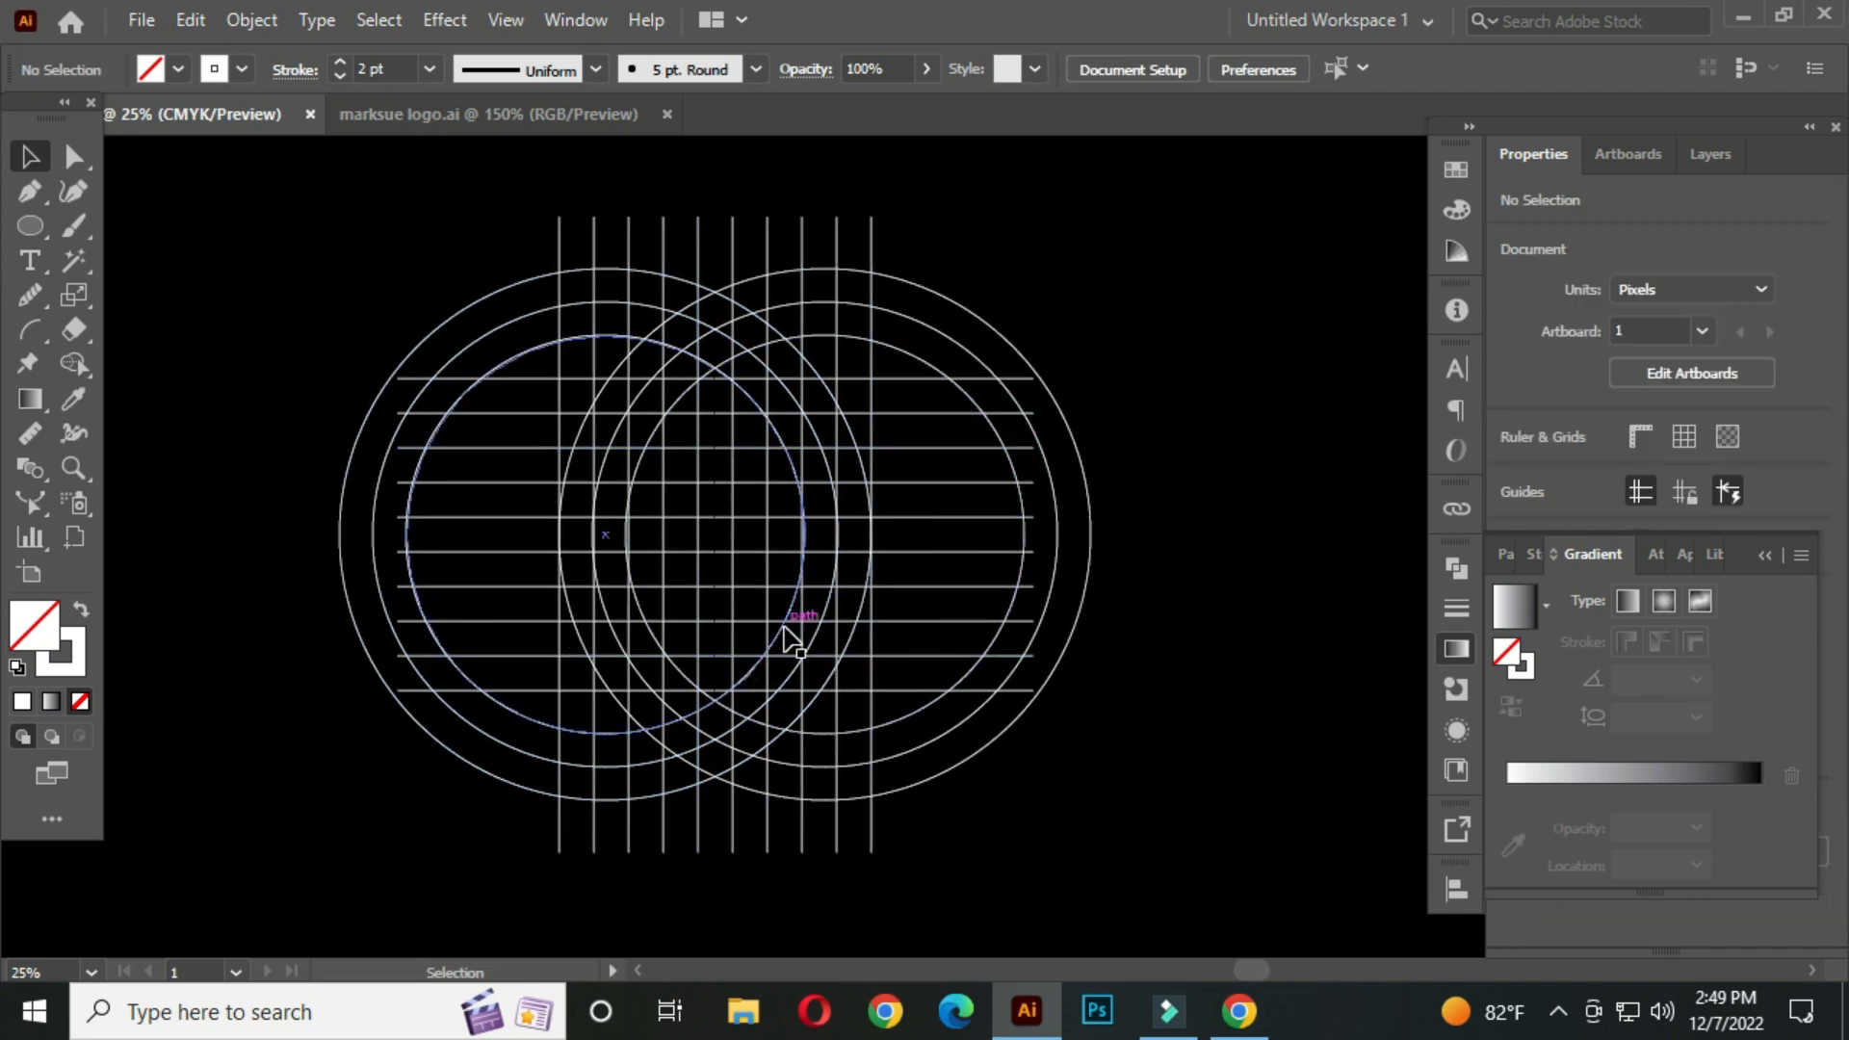
drag(294, 190, 1117, 840)
drag(85, 368, 200, 362)
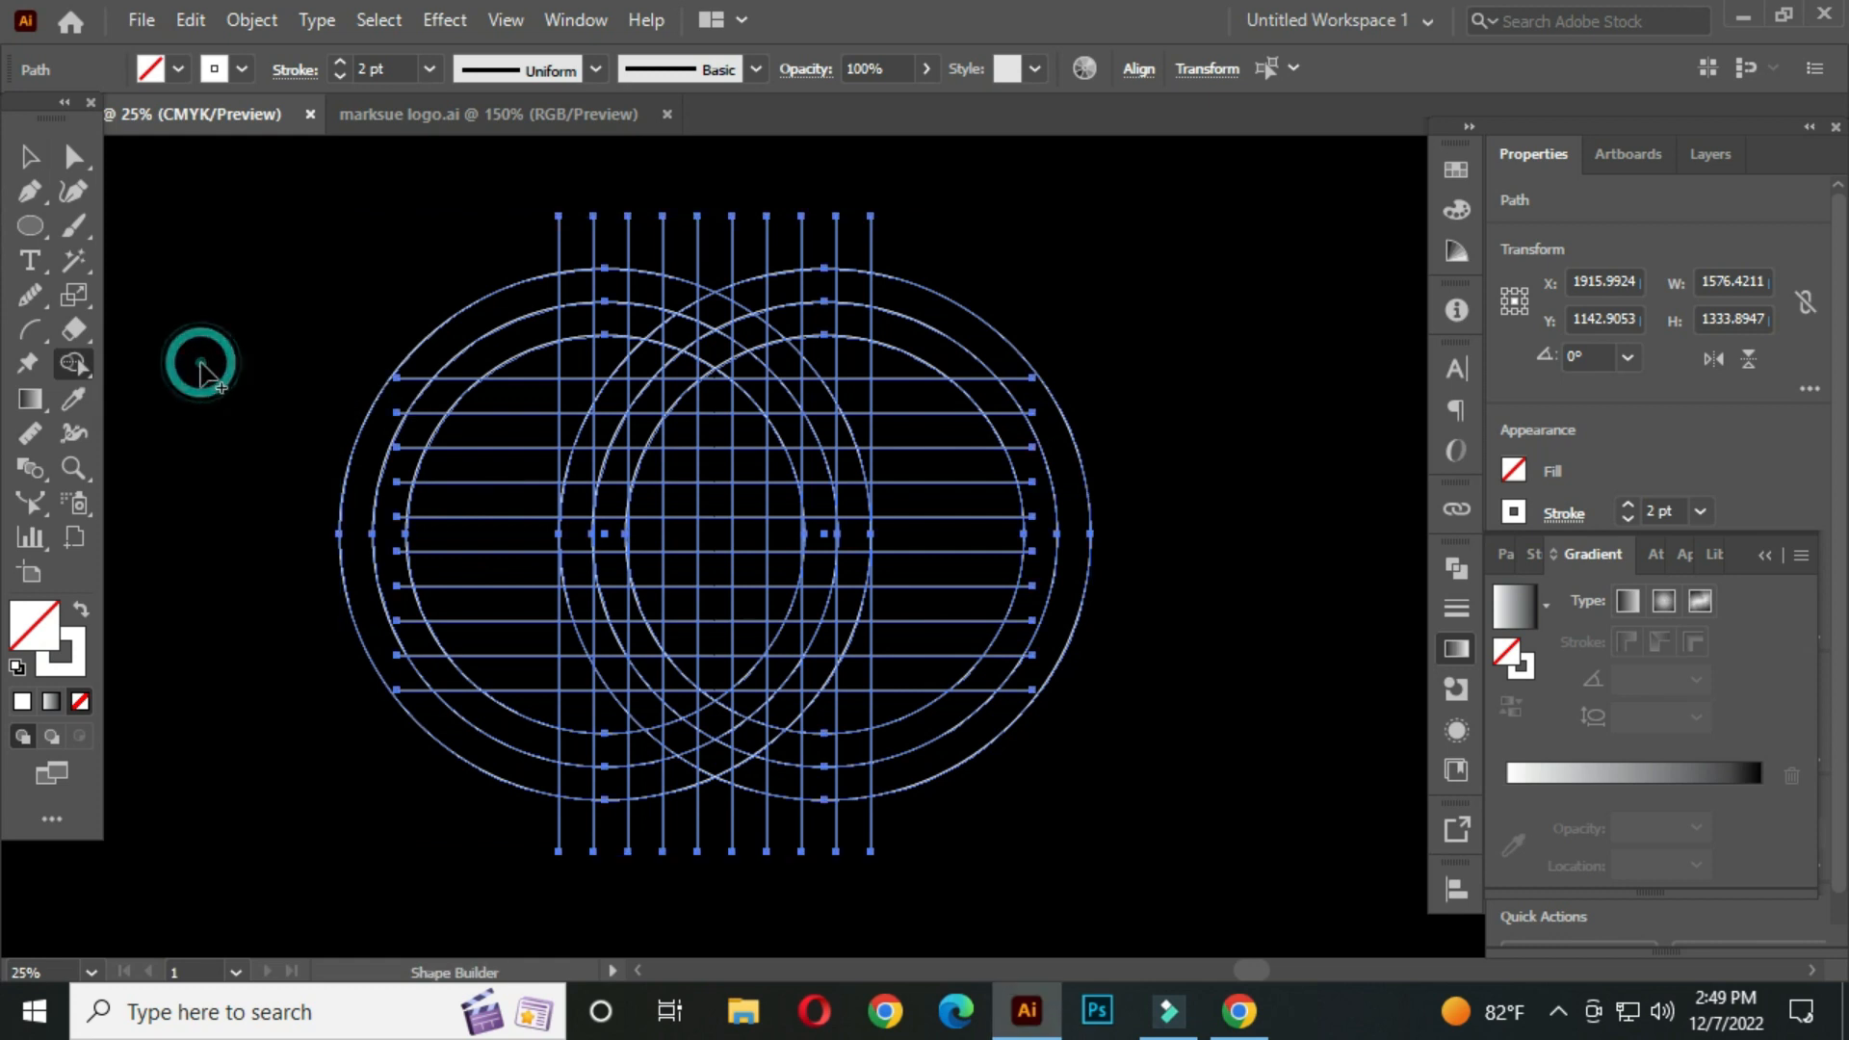
click(177, 68)
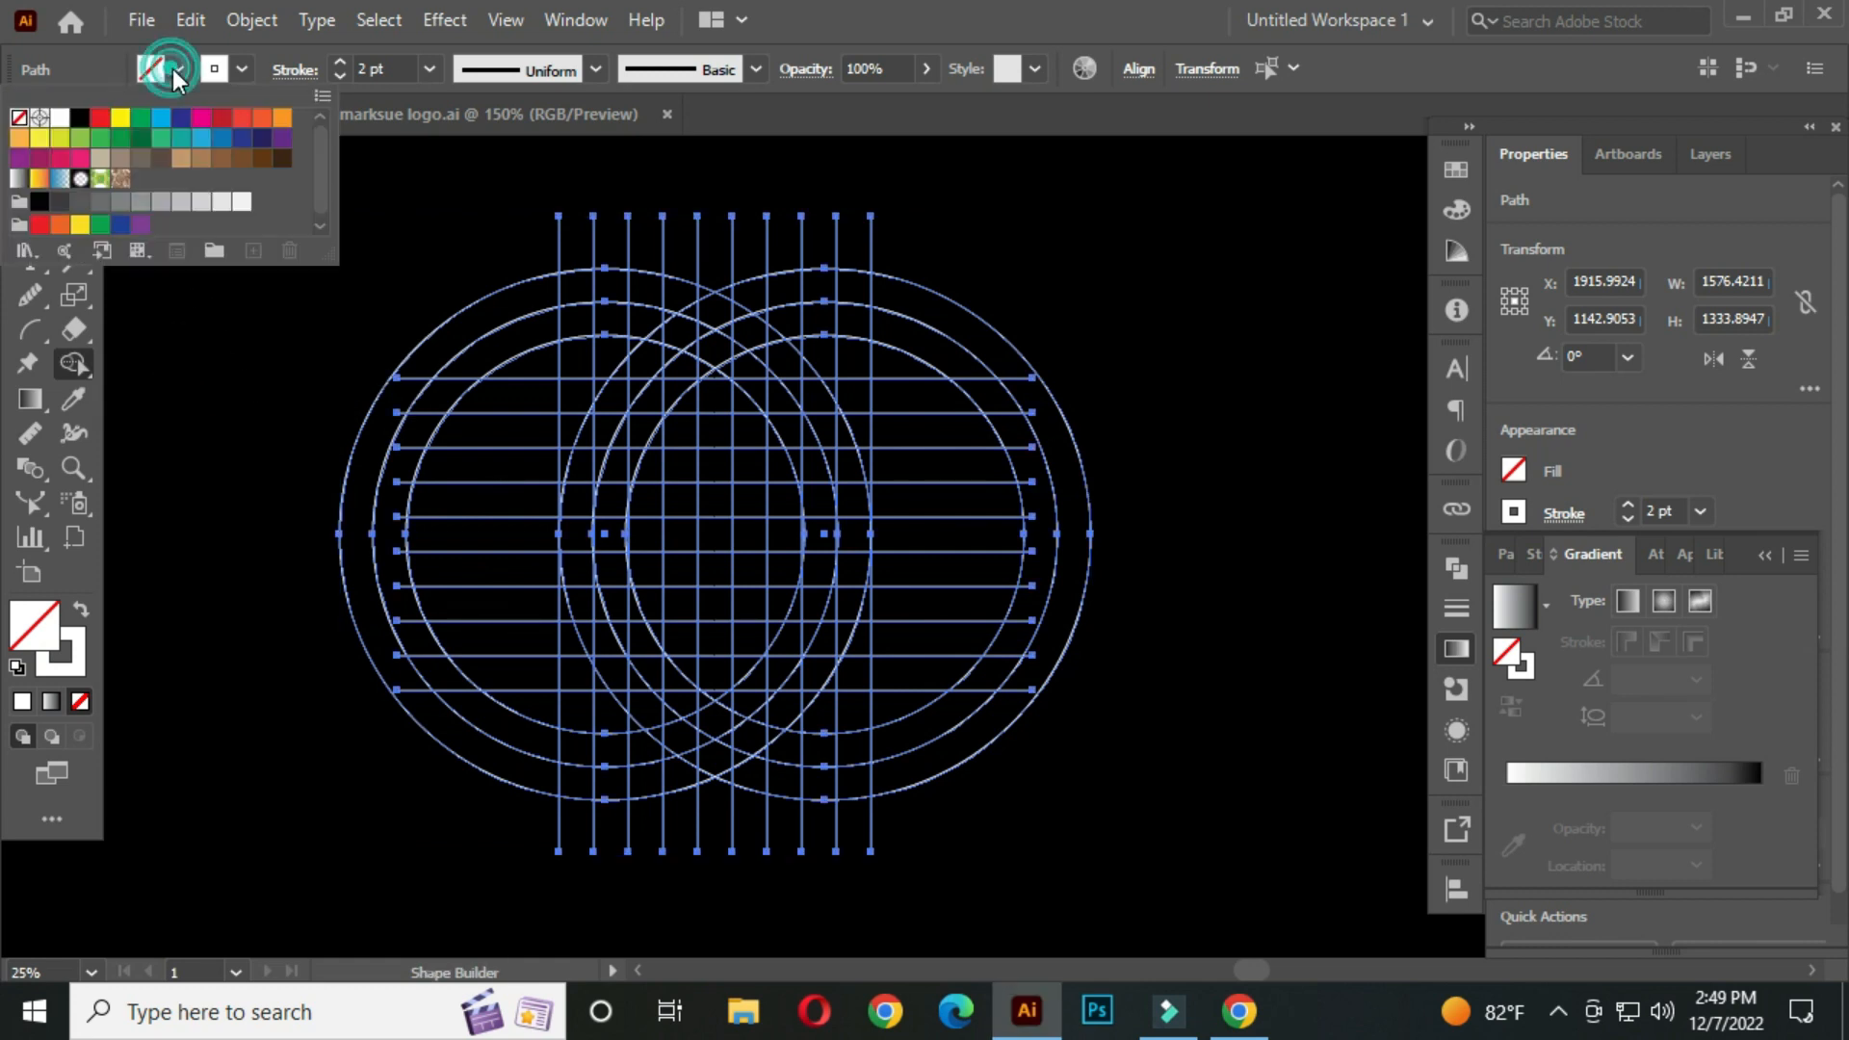
click(60, 119)
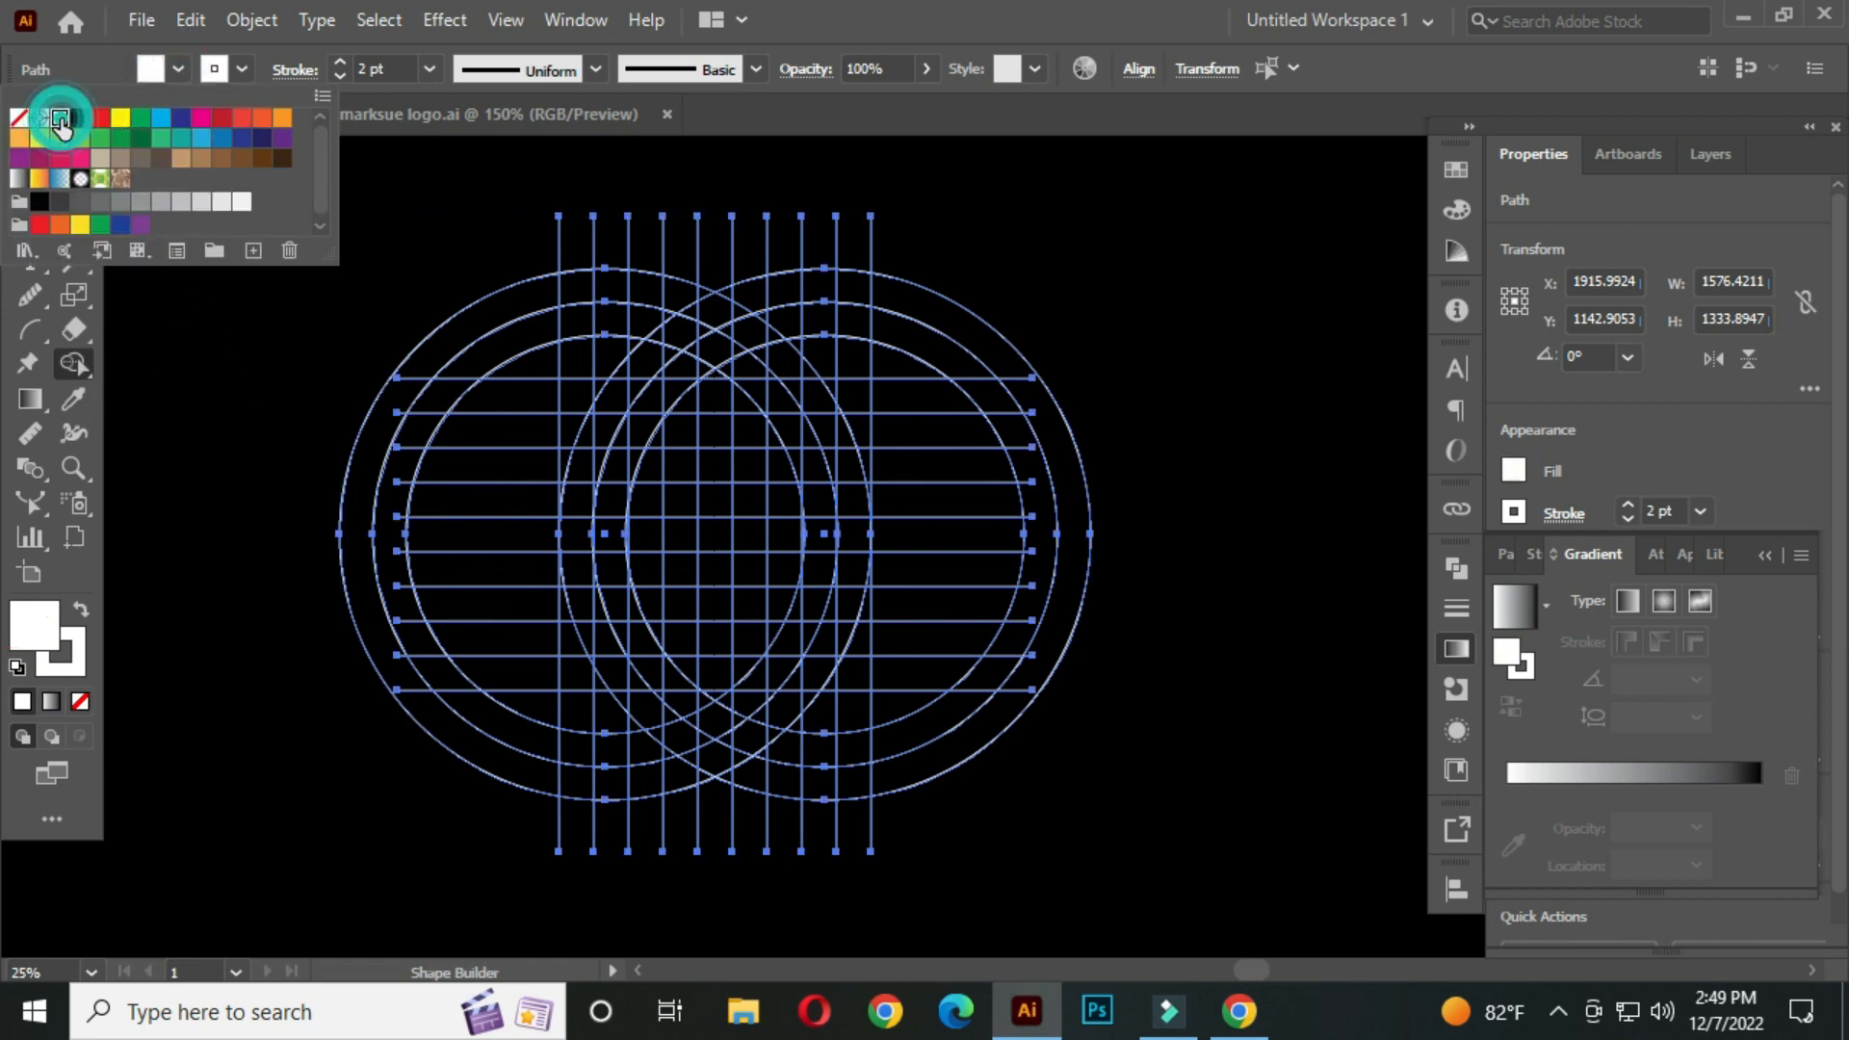
Merge the regions of the central vertical bar of the emblem with Shape Builder
click(709, 512)
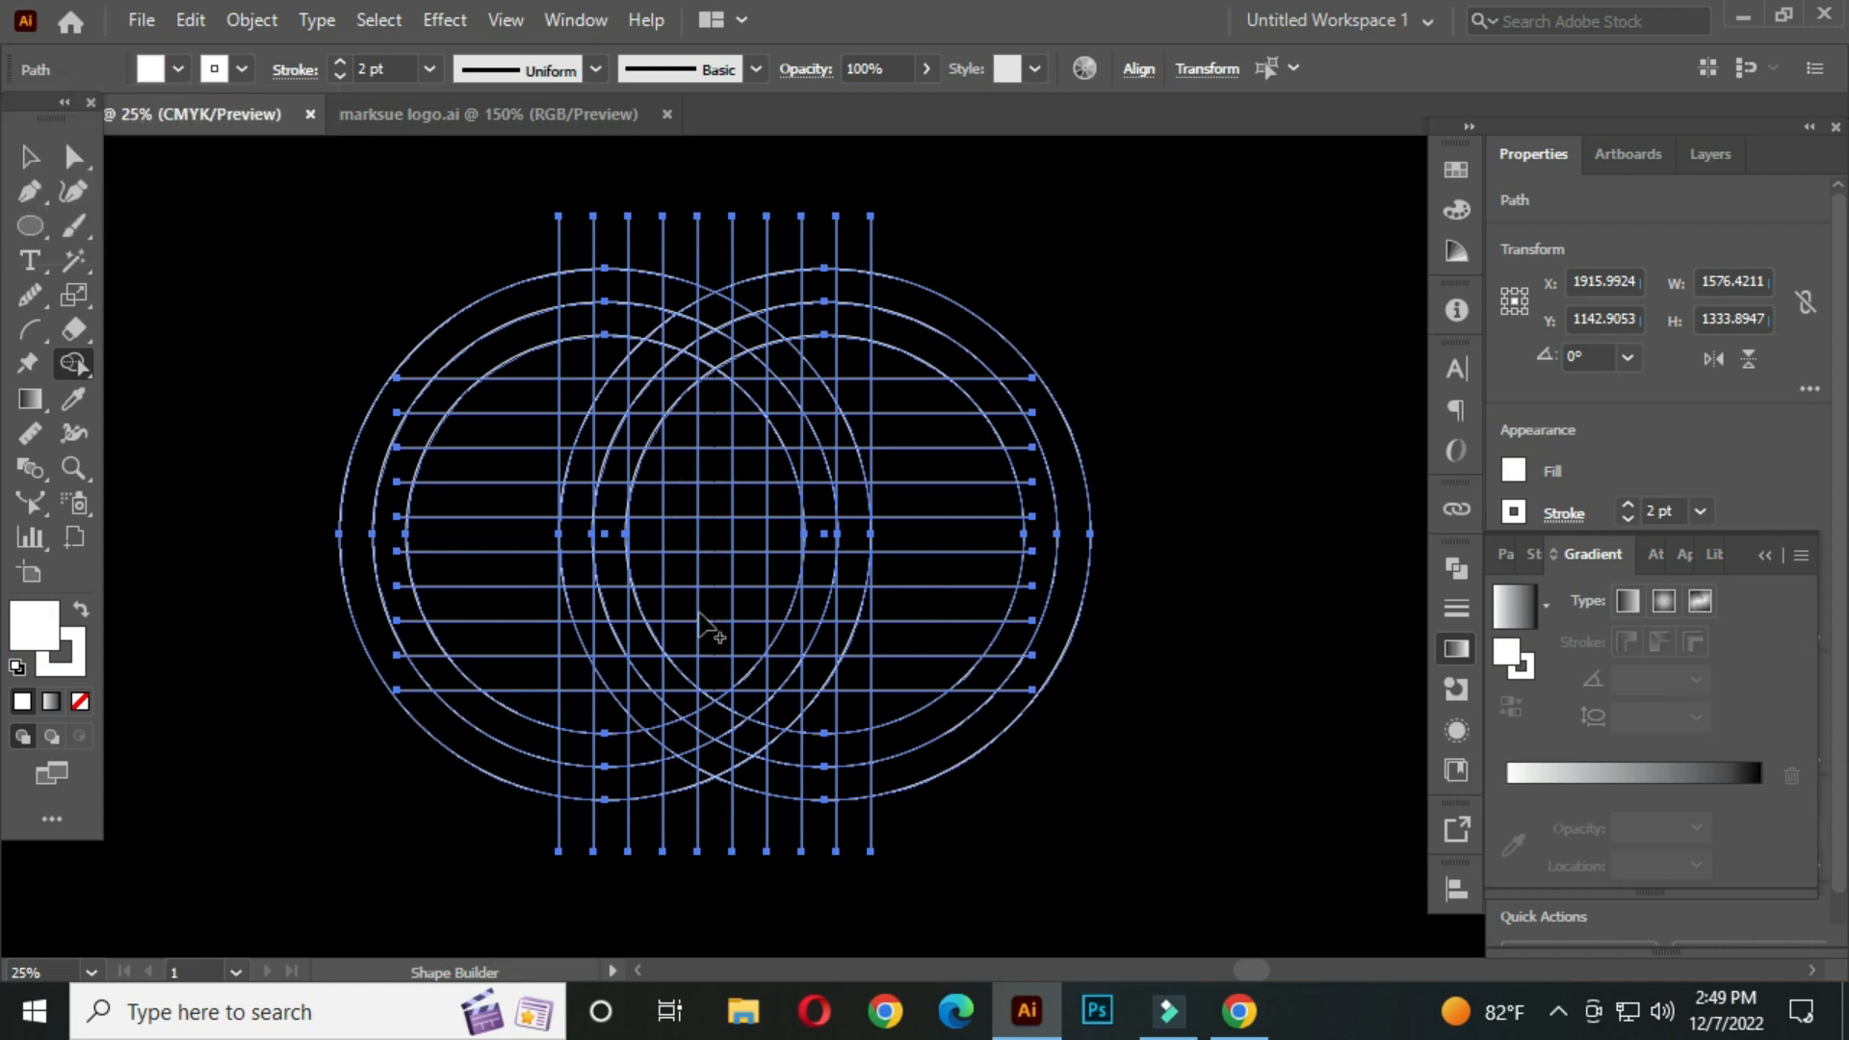
drag(720, 682, 792, 710)
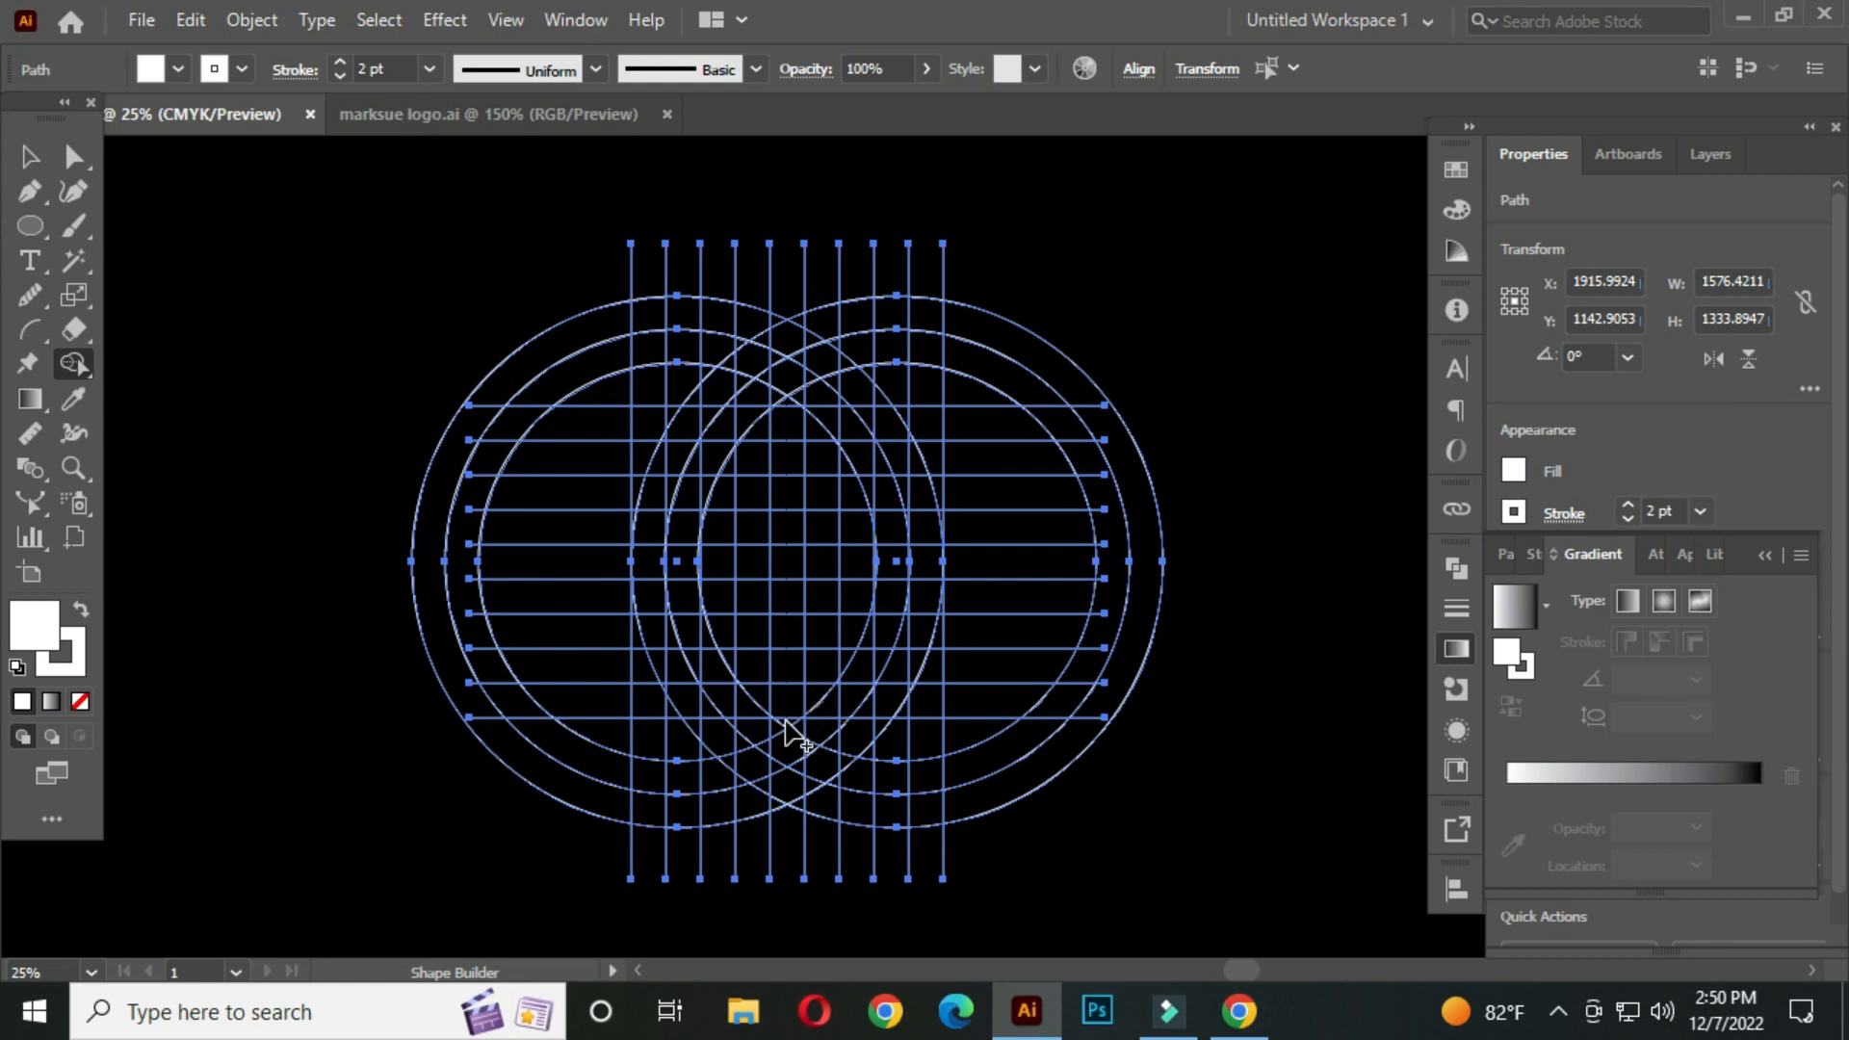
scroll(784, 720, up, 1)
mouse_move(787, 732)
mouse_down()
mouse_move(787, 346)
mouse_move(786, 385)
mouse_up()
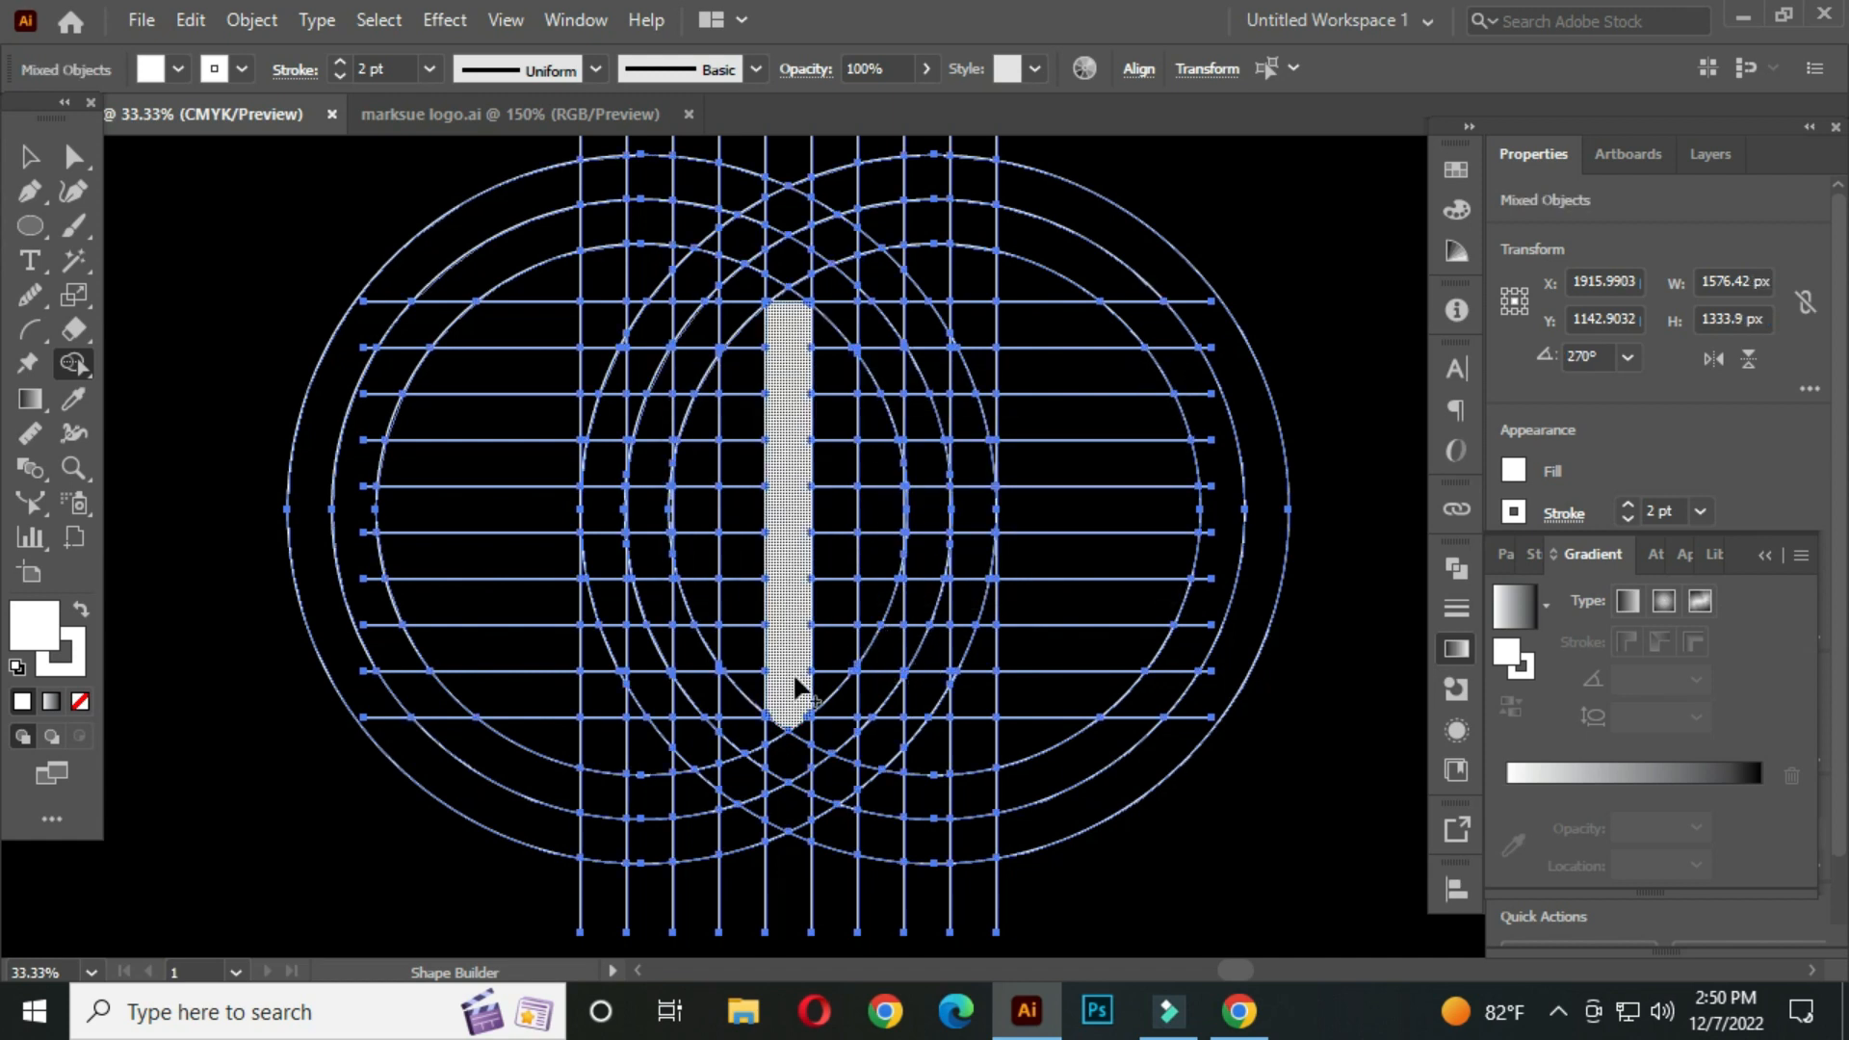
Build the left and right bars and join them with a top band into a shield shape
drag(711, 614, 695, 318)
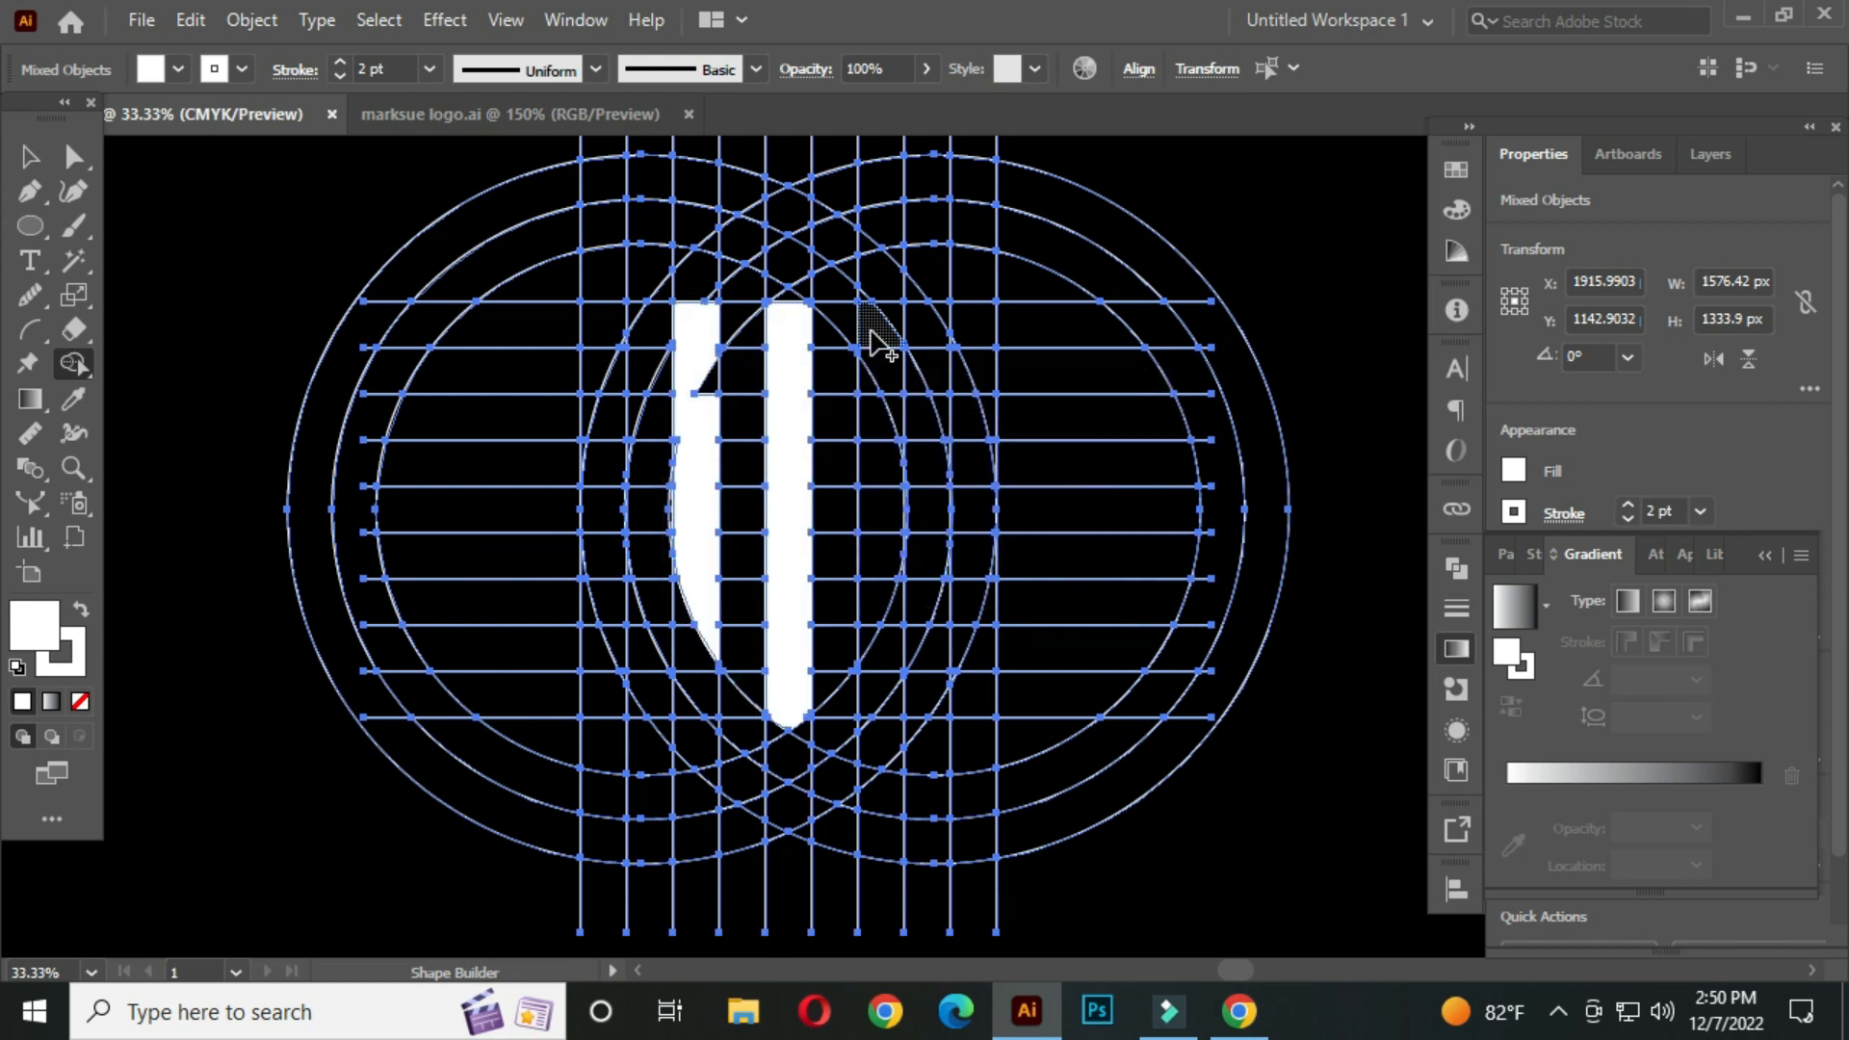
mouse_move(870, 331)
mouse_down()
mouse_move(875, 633)
mouse_move(876, 470)
mouse_move(867, 651)
mouse_up()
drag(700, 310, 906, 339)
drag(714, 388, 709, 408)
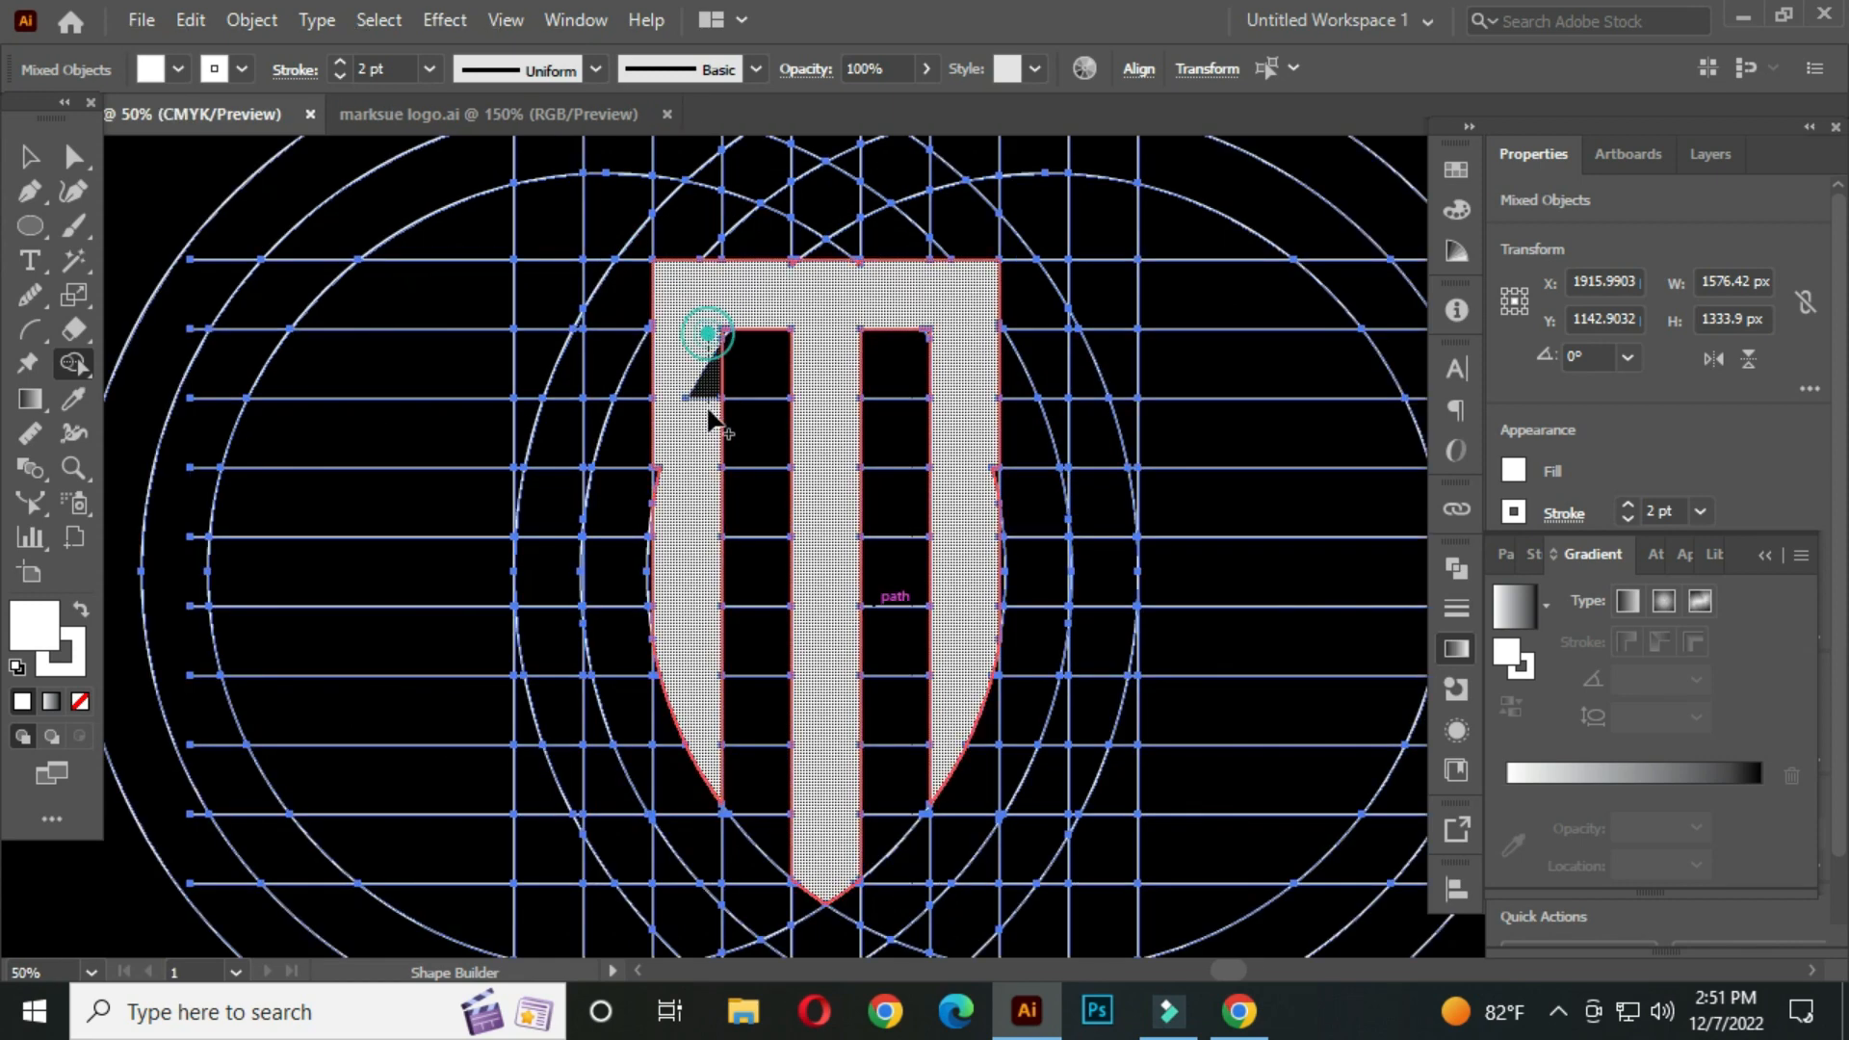
Merge the thin slivers along the right edge of the shield into the shape
scroll(710, 408, up, 4)
drag(854, 574, 517, 442)
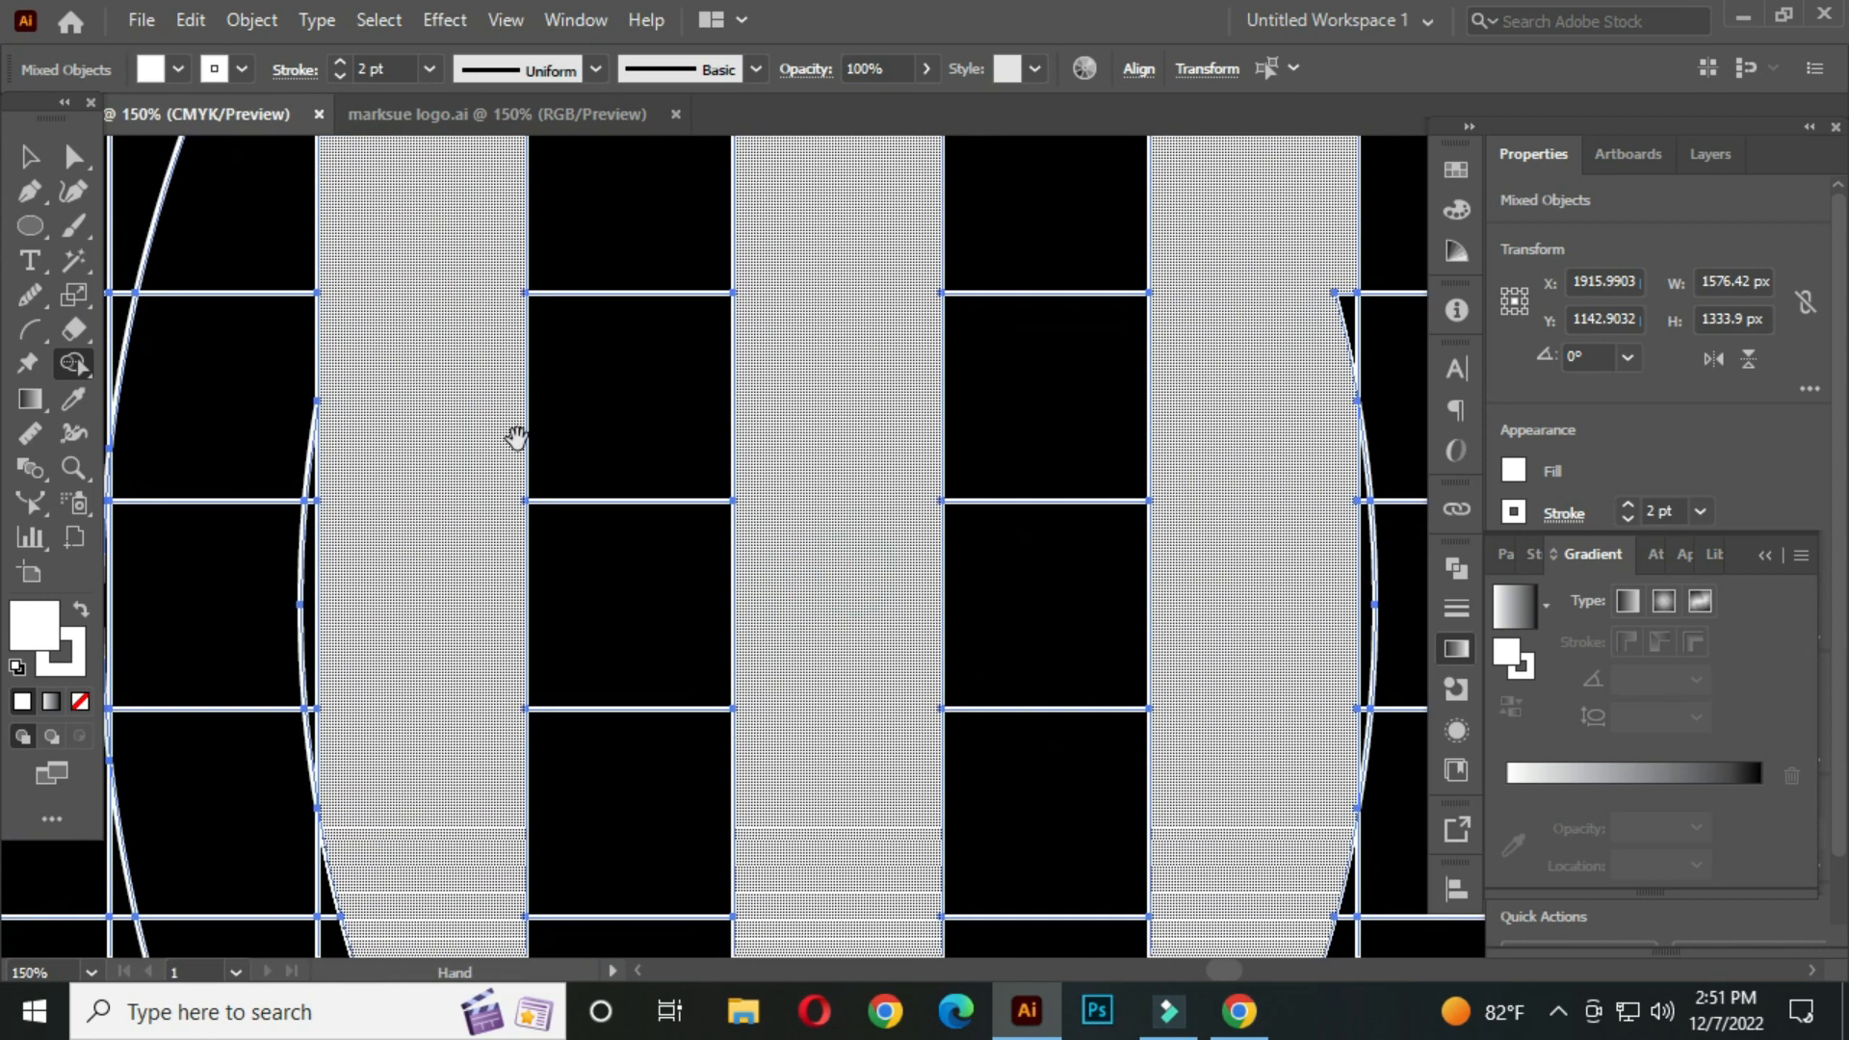
mouse_move(1321, 283)
mouse_down()
mouse_move(1295, 428)
mouse_move(1332, 565)
mouse_up()
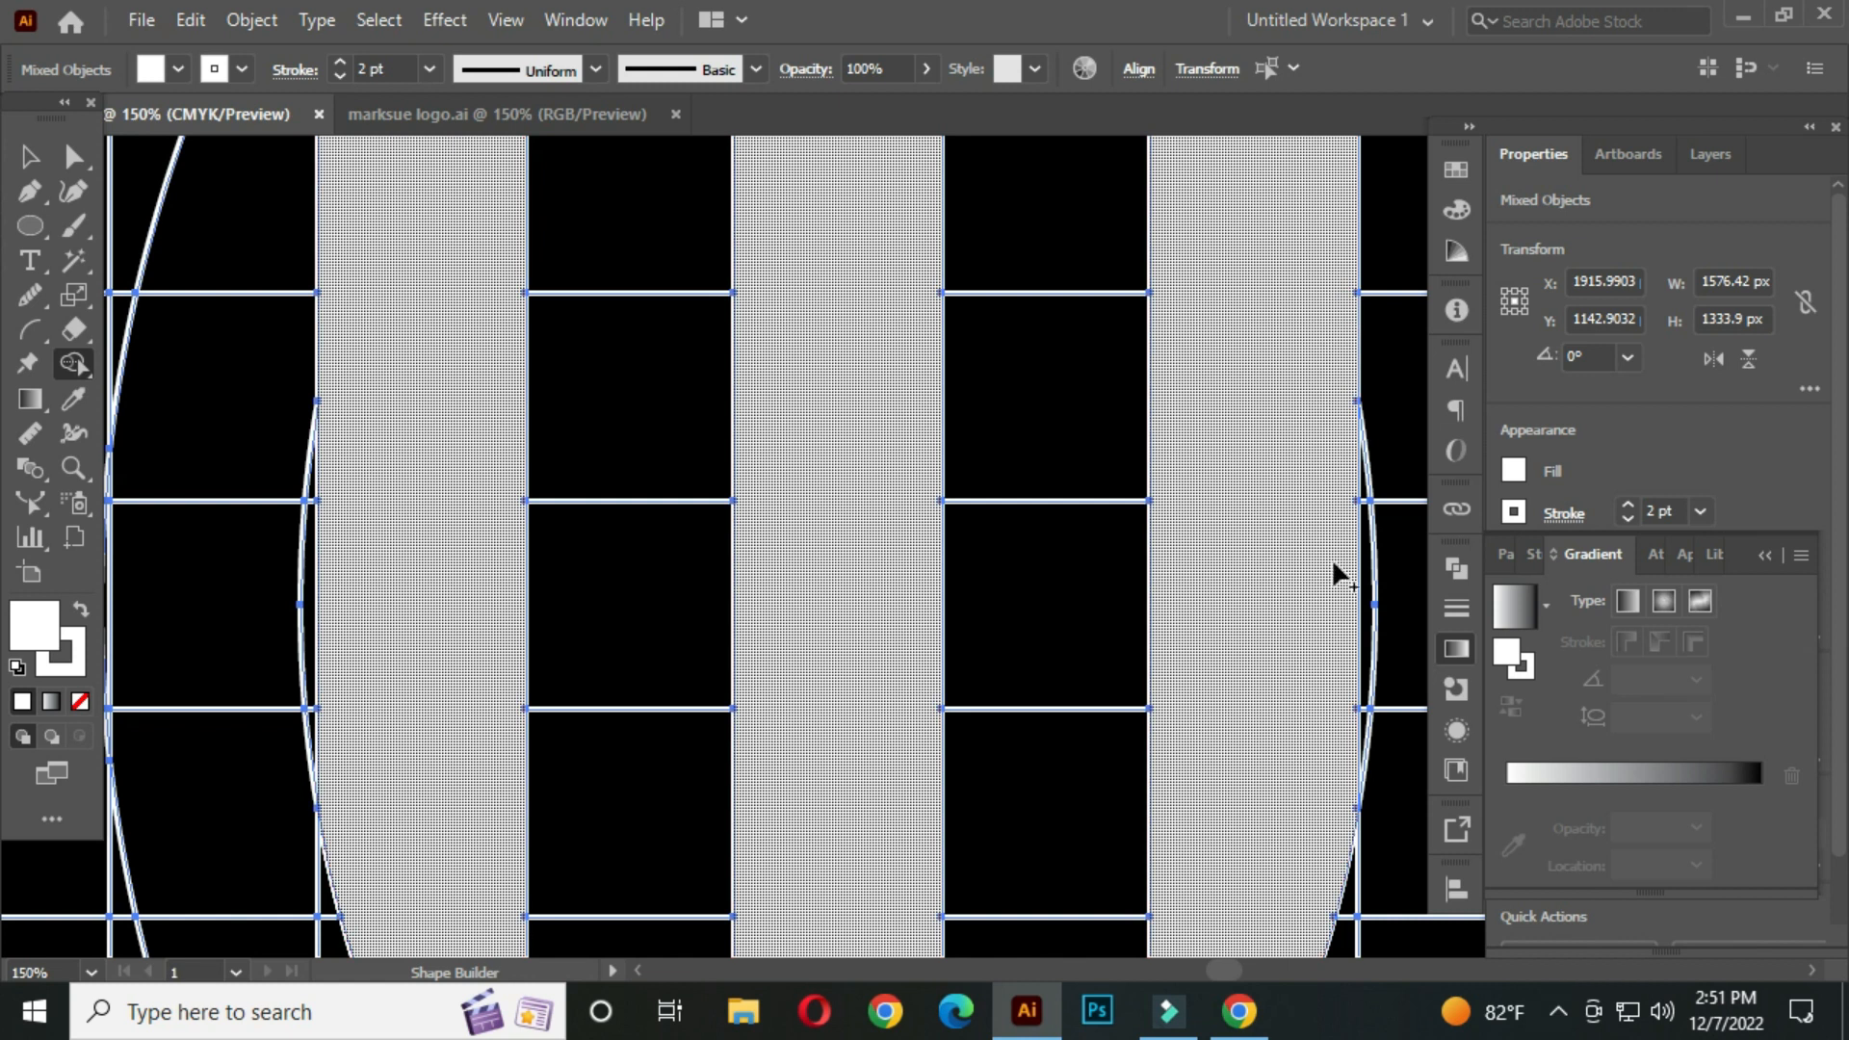
scroll(1159, 331, down, 4)
drag(1055, 406, 1052, 603)
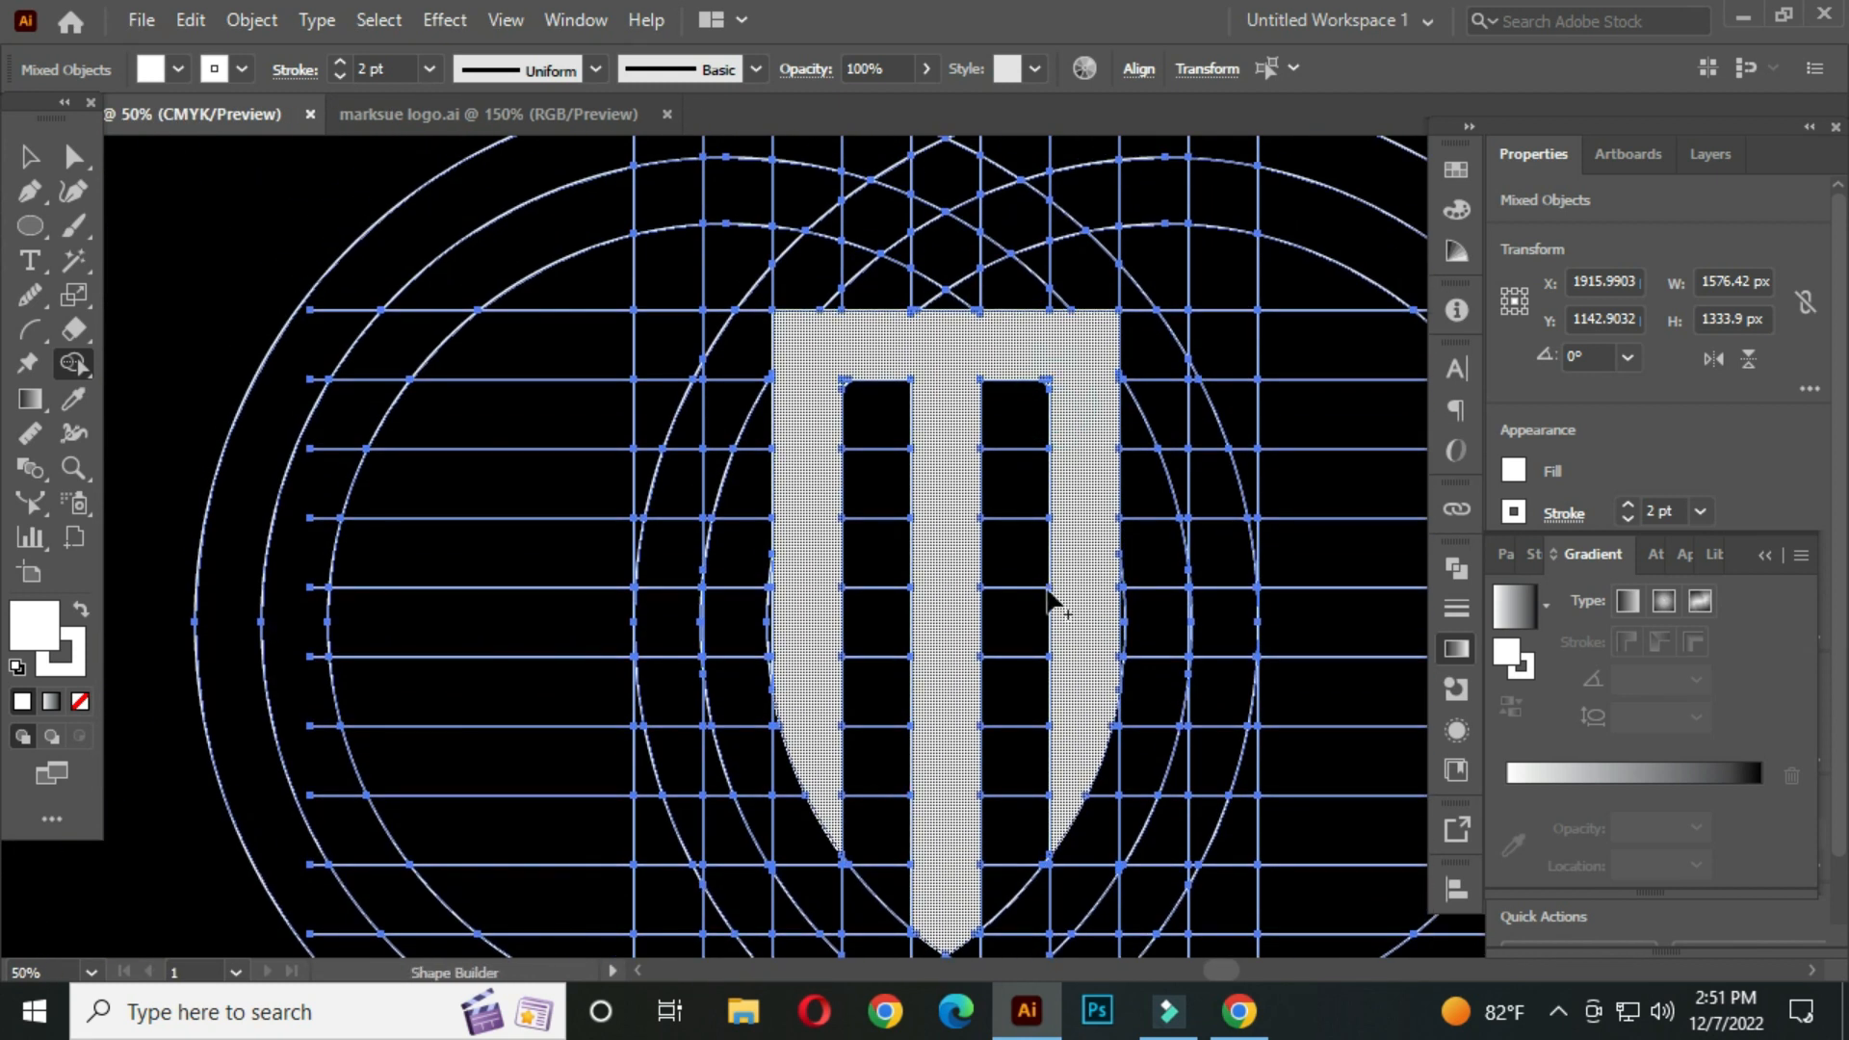
Fill the remaining gaps at the shield's top and lower point with Shape Builder
scroll(846, 380, up, 4)
drag(1197, 350, 916, 433)
mouse_move(824, 294)
mouse_down()
mouse_move(817, 260)
mouse_move(1076, 245)
mouse_up()
drag(1241, 380, 902, 273)
scroll(1144, 414, down, 3)
drag(1175, 655, 1038, 367)
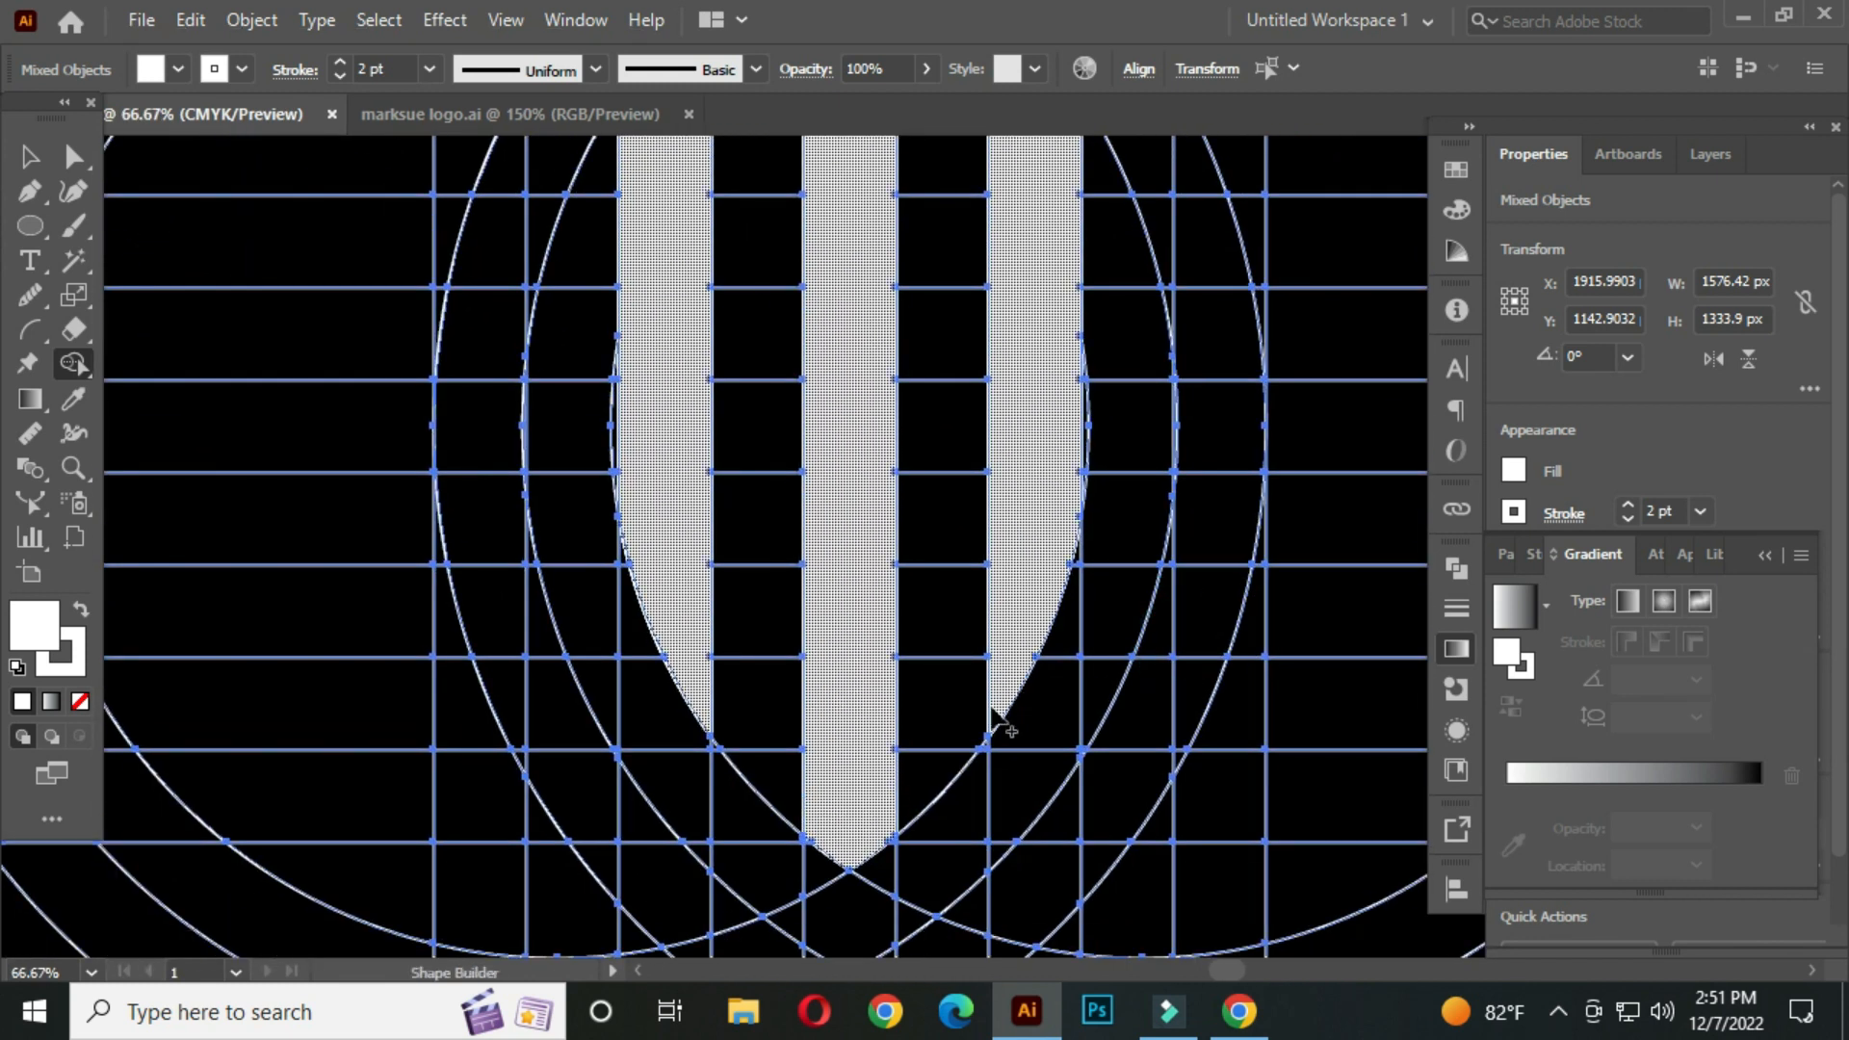
scroll(997, 703, up, 5)
scroll(990, 735, down, 6)
drag(884, 405, 847, 597)
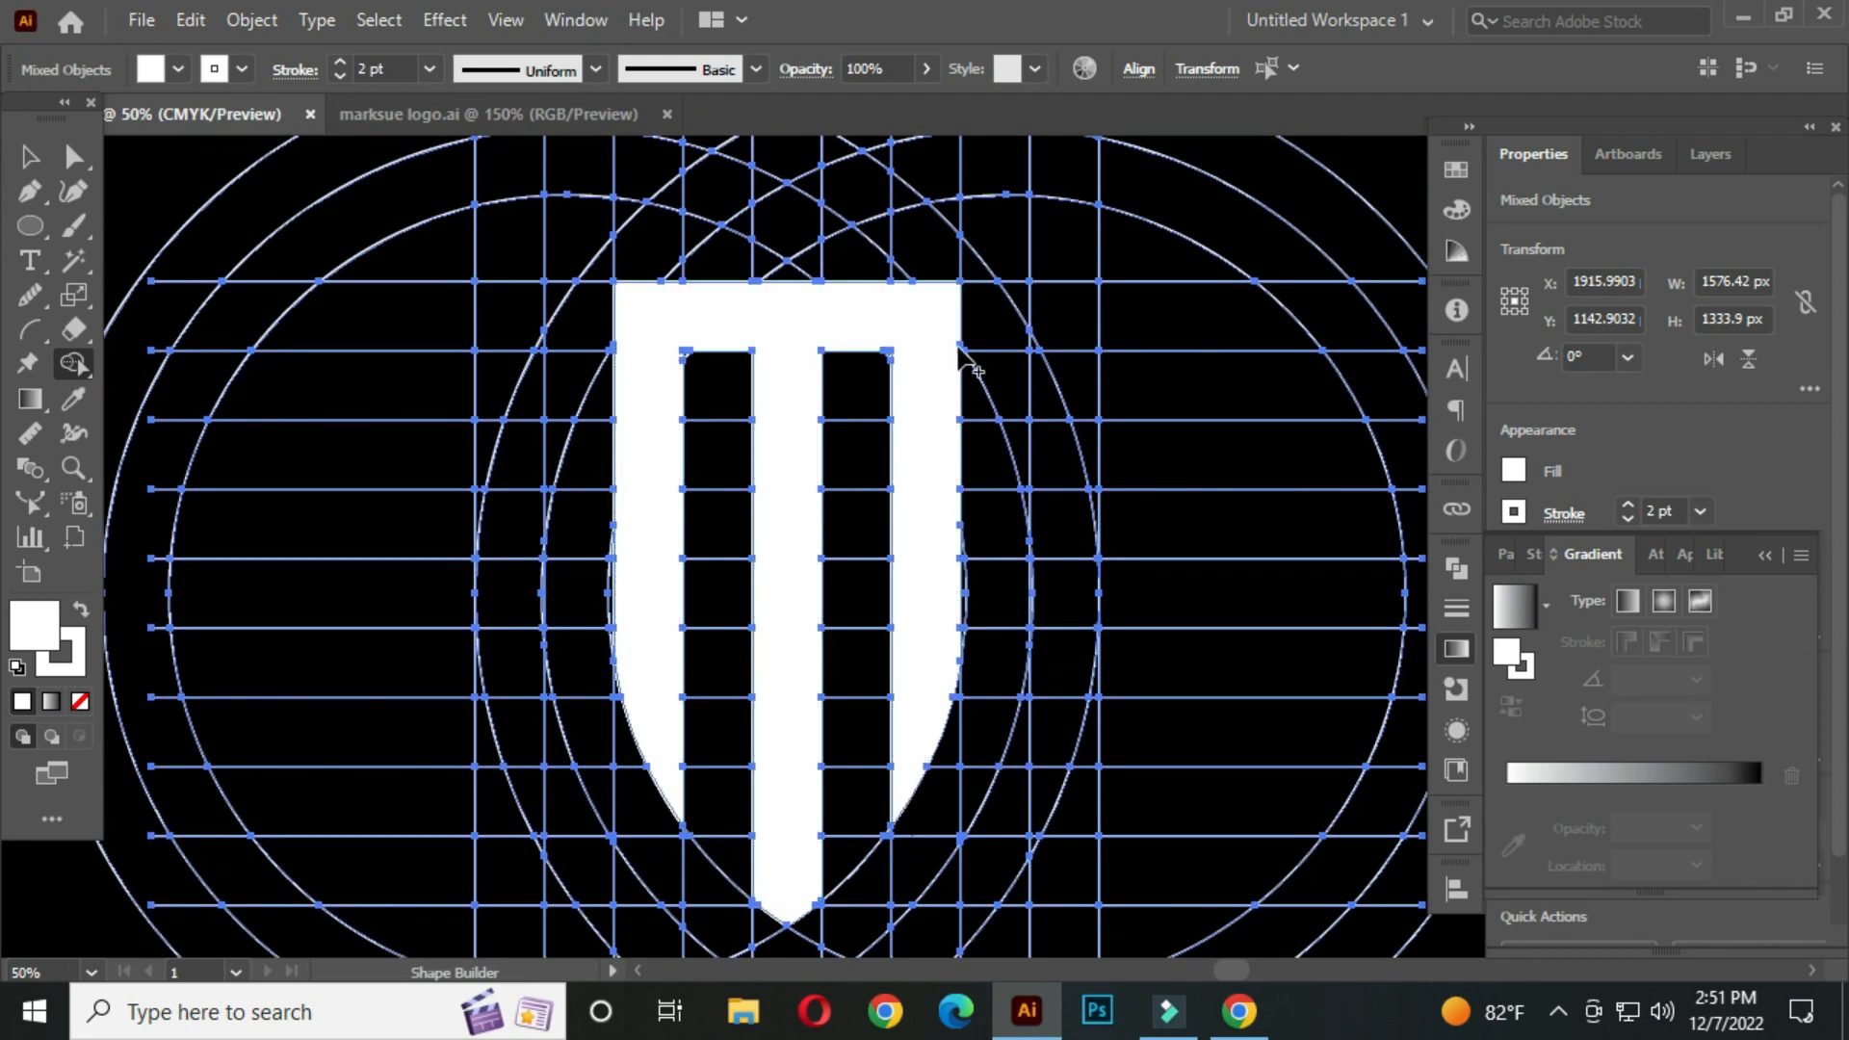
Build a hooked band along the right side of the shield following the outer circle
mouse_move(950, 385)
mouse_down()
mouse_move(1059, 380)
mouse_move(1069, 464)
mouse_move(1084, 426)
mouse_move(1050, 383)
mouse_up()
mouse_move(1045, 474)
mouse_down()
mouse_move(1034, 586)
mouse_move(988, 729)
mouse_move(916, 830)
mouse_move(766, 917)
mouse_move(919, 782)
mouse_move(1011, 619)
mouse_up()
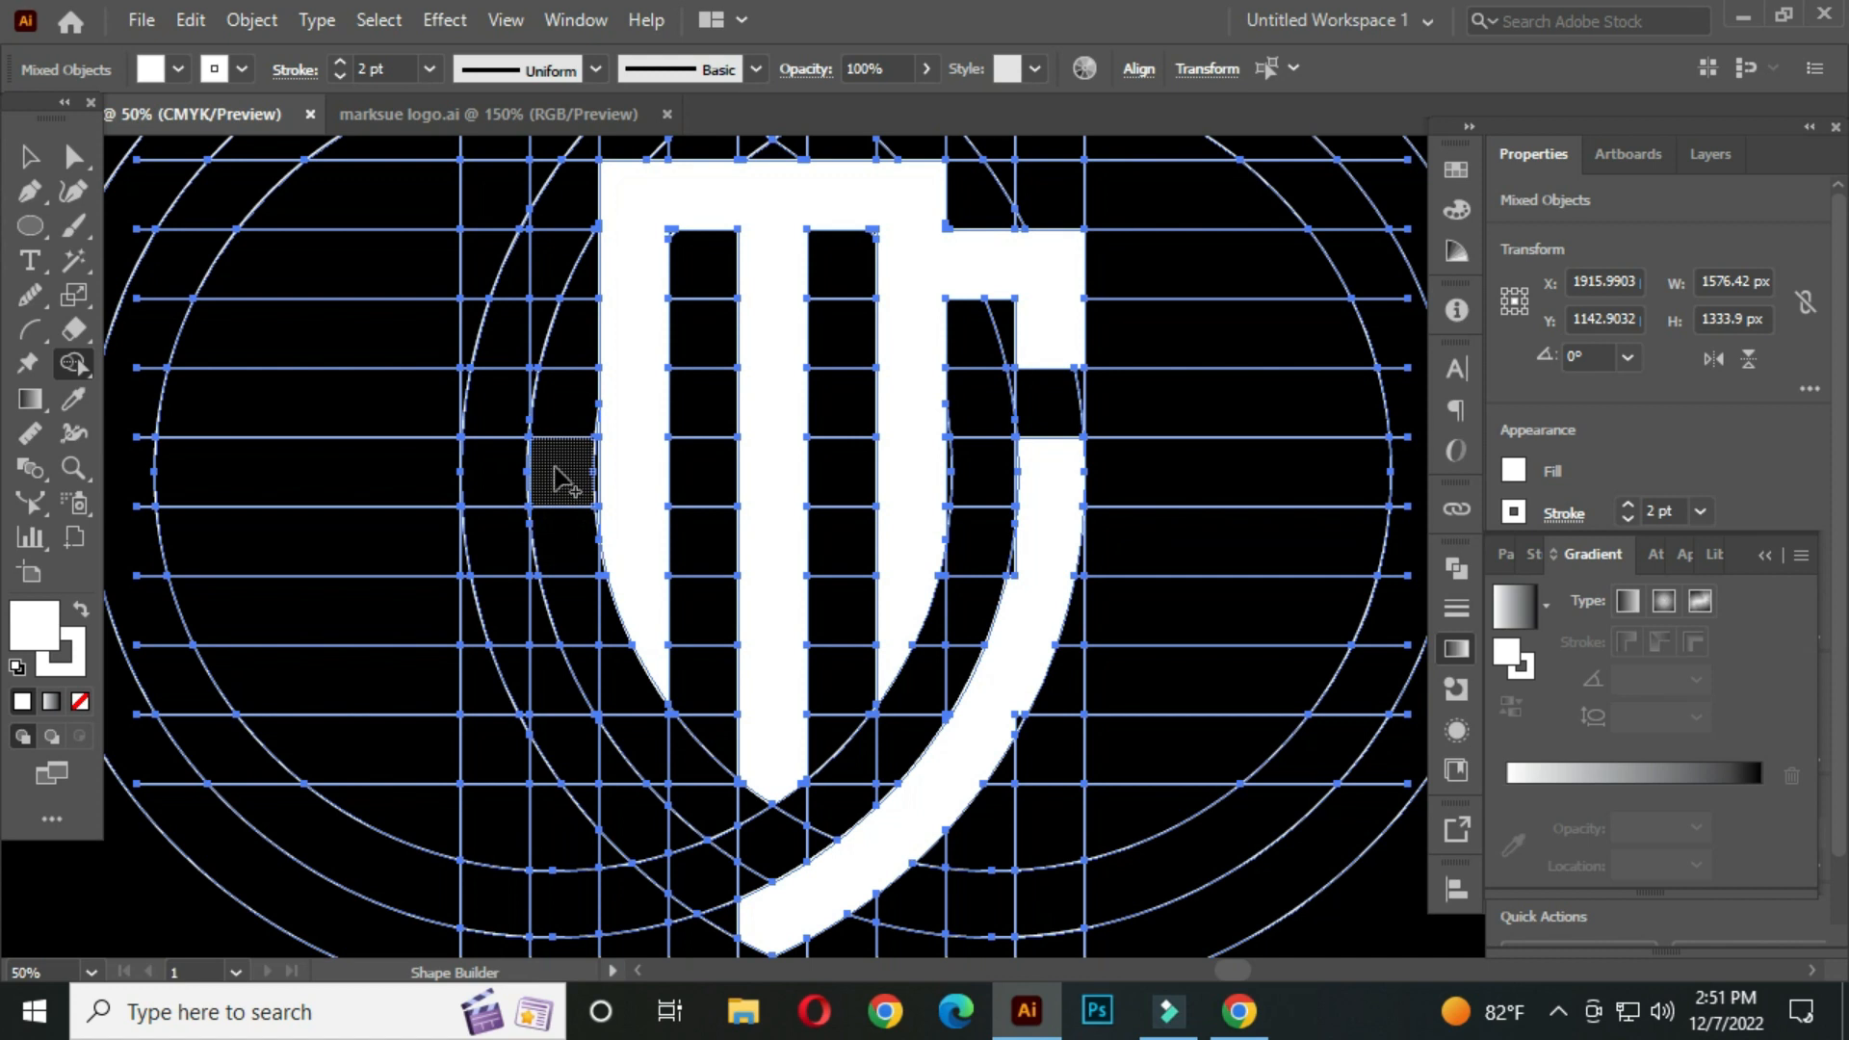
Build a matching curved band around the left side of the shield with a short inward arm at its top
mouse_move(557, 471)
mouse_down()
mouse_move(485, 487)
mouse_move(497, 597)
mouse_move(590, 742)
mouse_move(727, 905)
mouse_up()
mouse_move(630, 845)
mouse_down()
mouse_move(576, 768)
mouse_move(536, 636)
mouse_up()
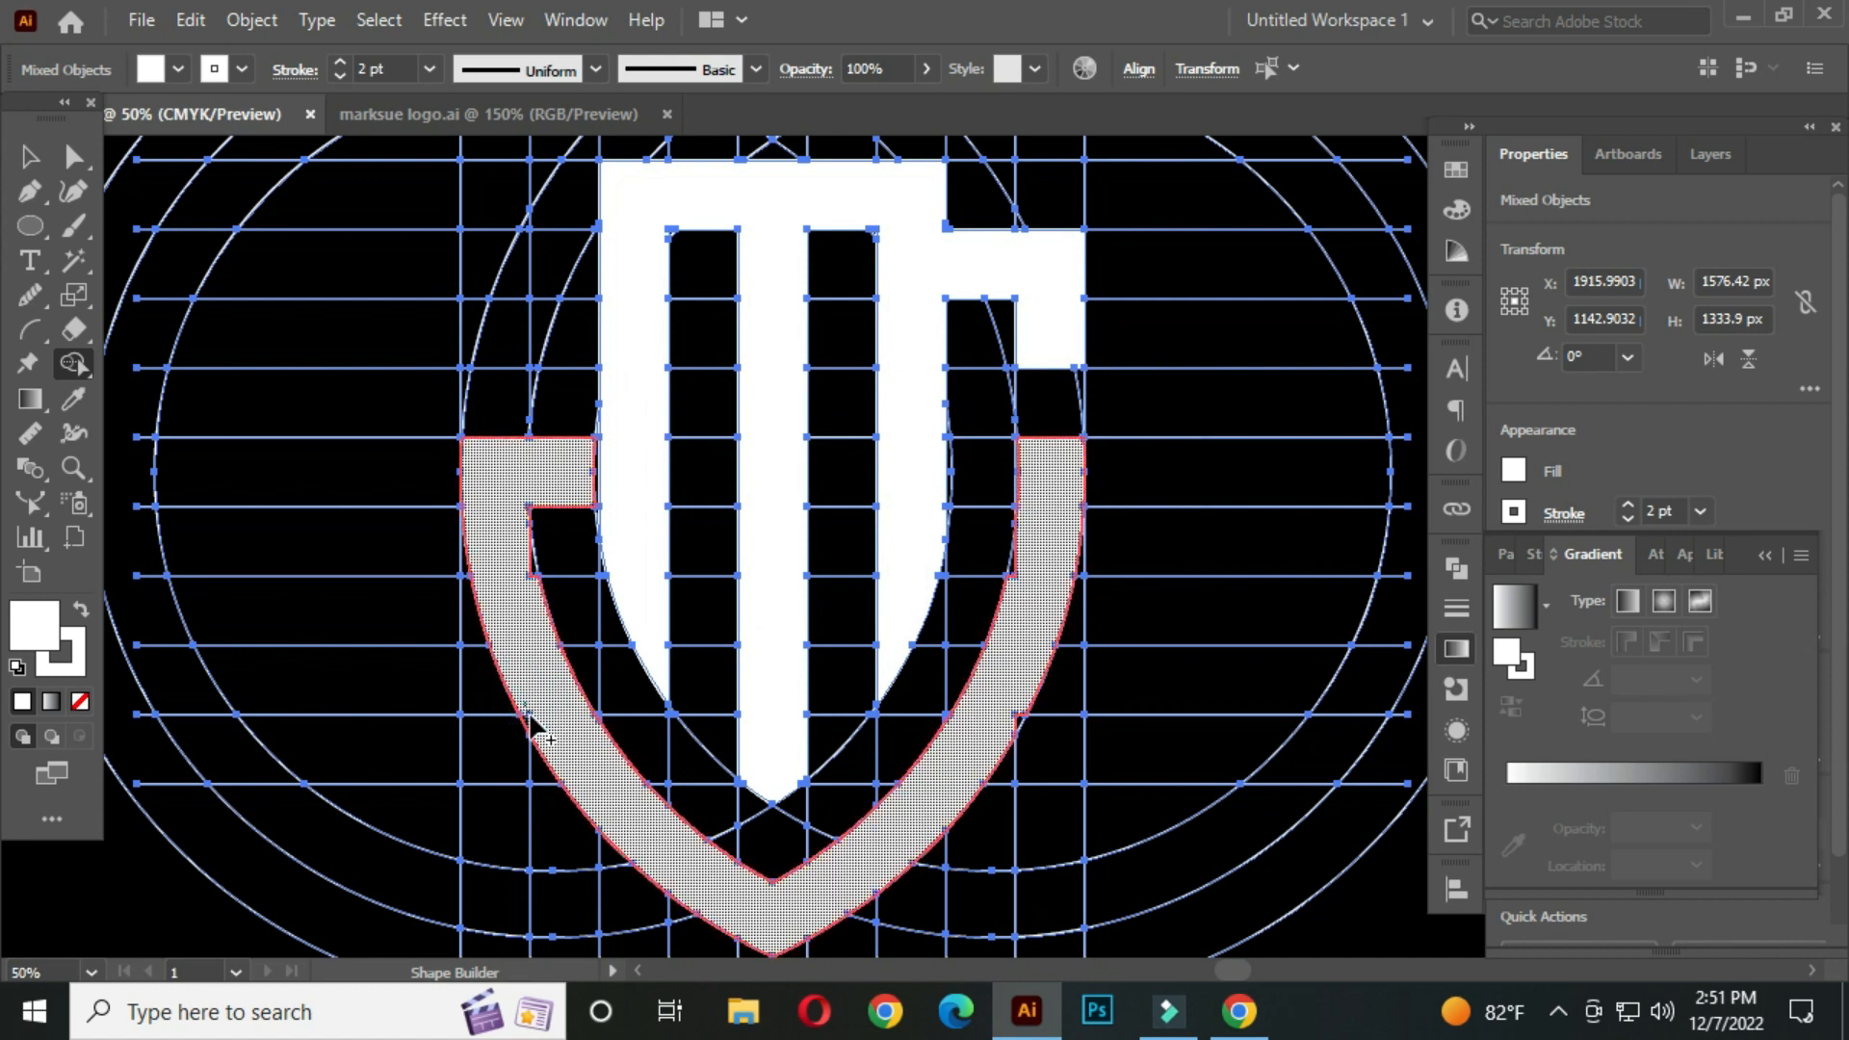
drag(568, 454, 629, 454)
Add a short horizontal arm at the shield's upper left, mirroring the right side
scroll(627, 433, up, 2)
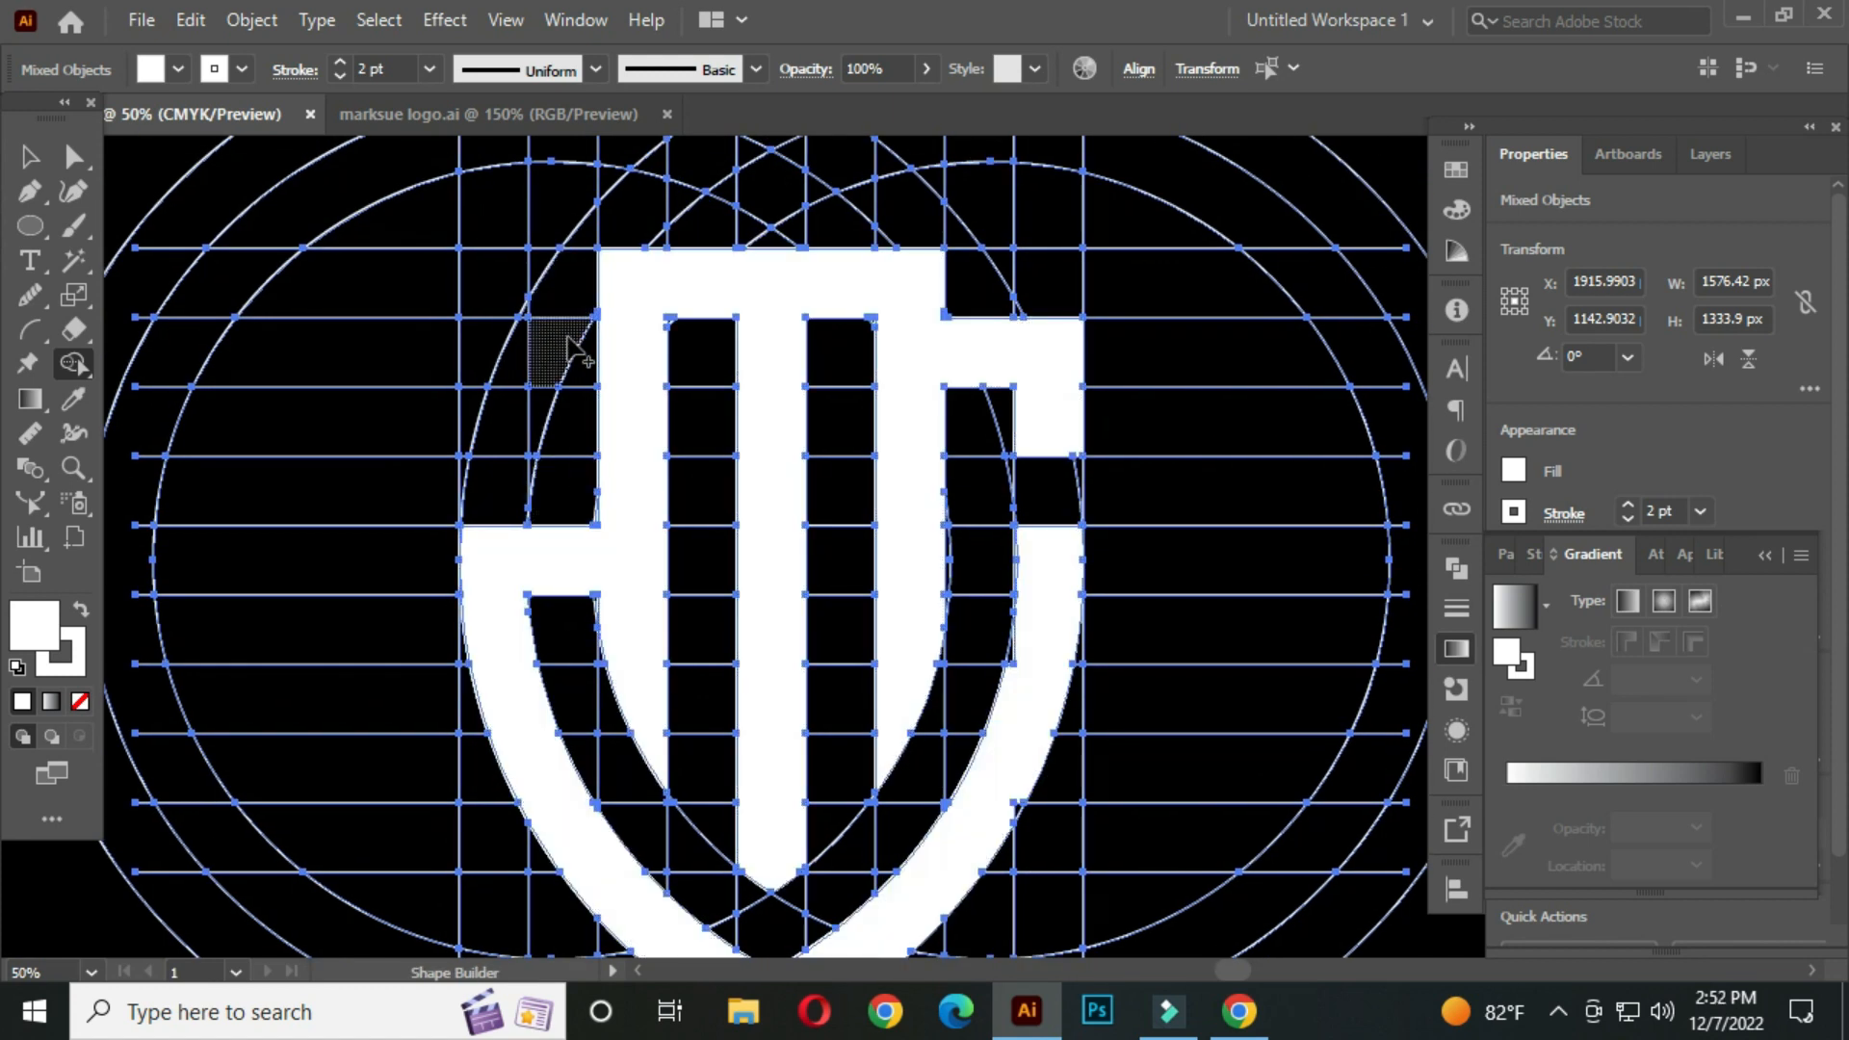
mouse_move(584, 356)
mouse_down()
mouse_move(535, 361)
mouse_move(496, 416)
mouse_move(477, 394)
mouse_up()
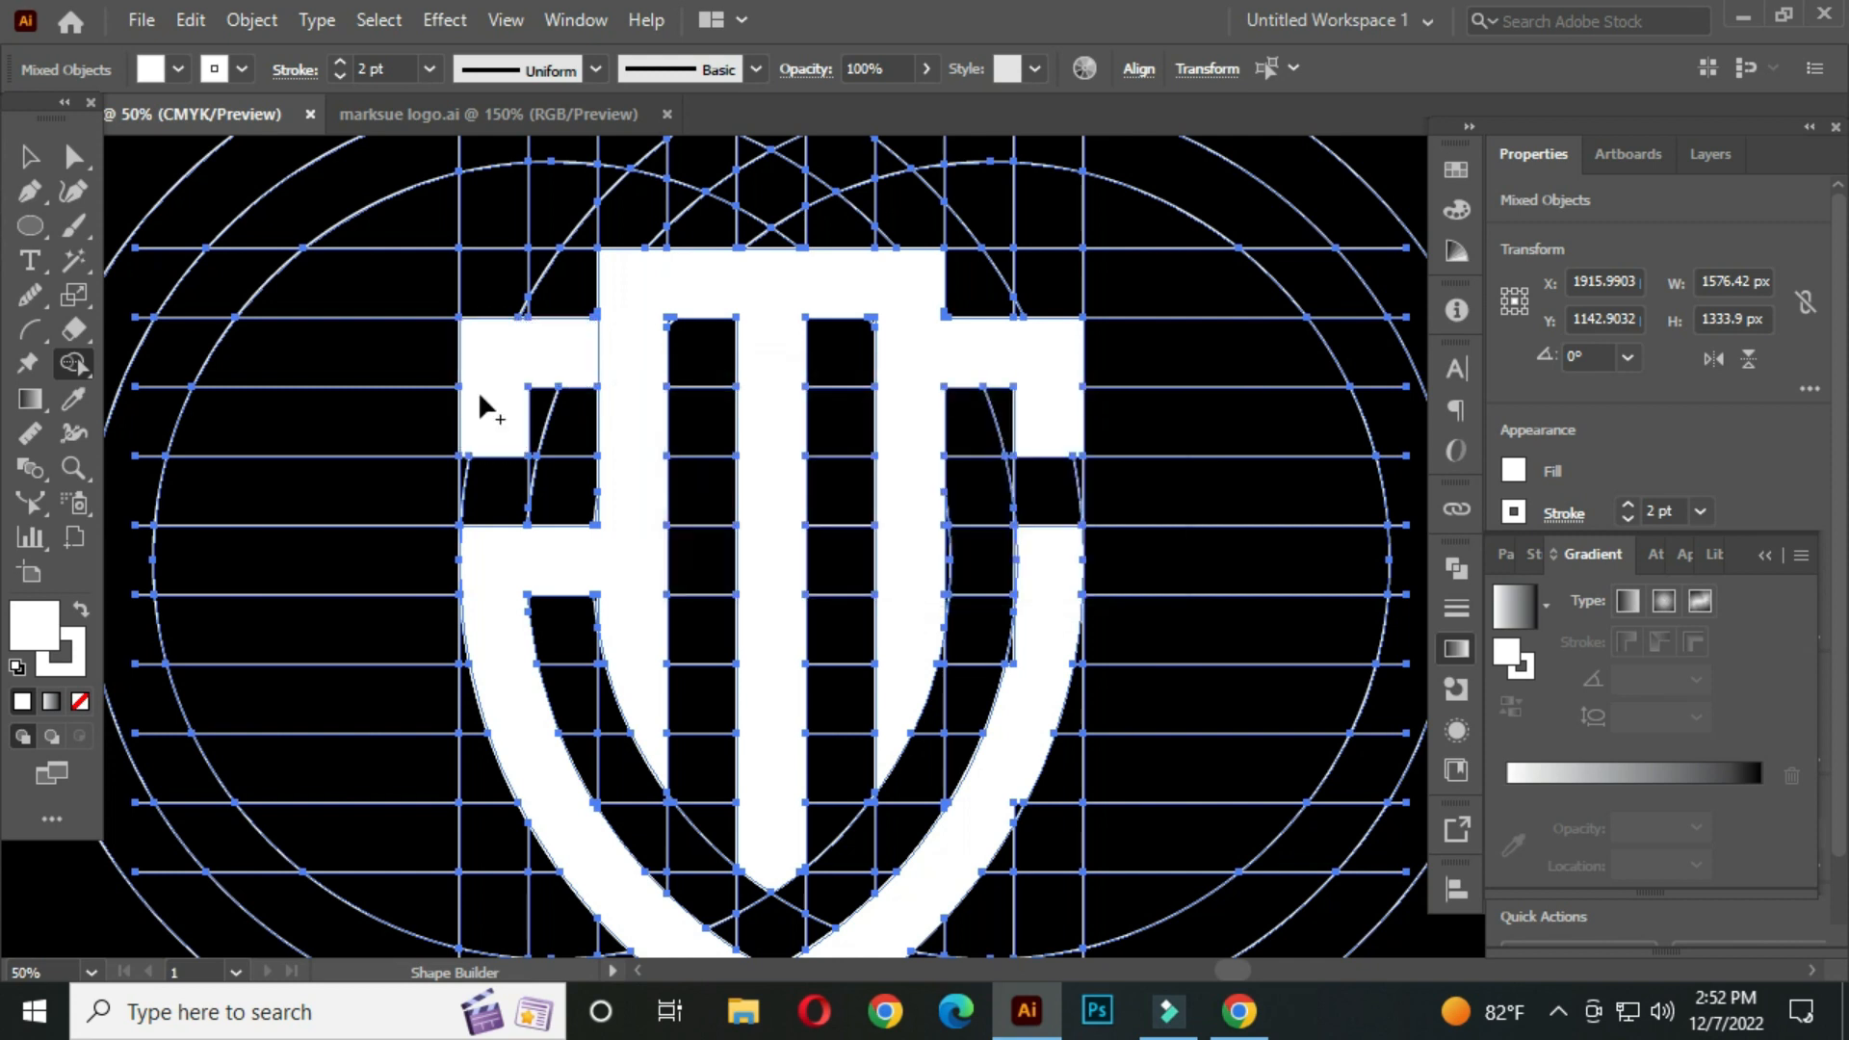
Undo the last three Shape Builder operations on the shield's left side
key(ctrl+z)
key(ctrl+z)
key(ctrl+z)
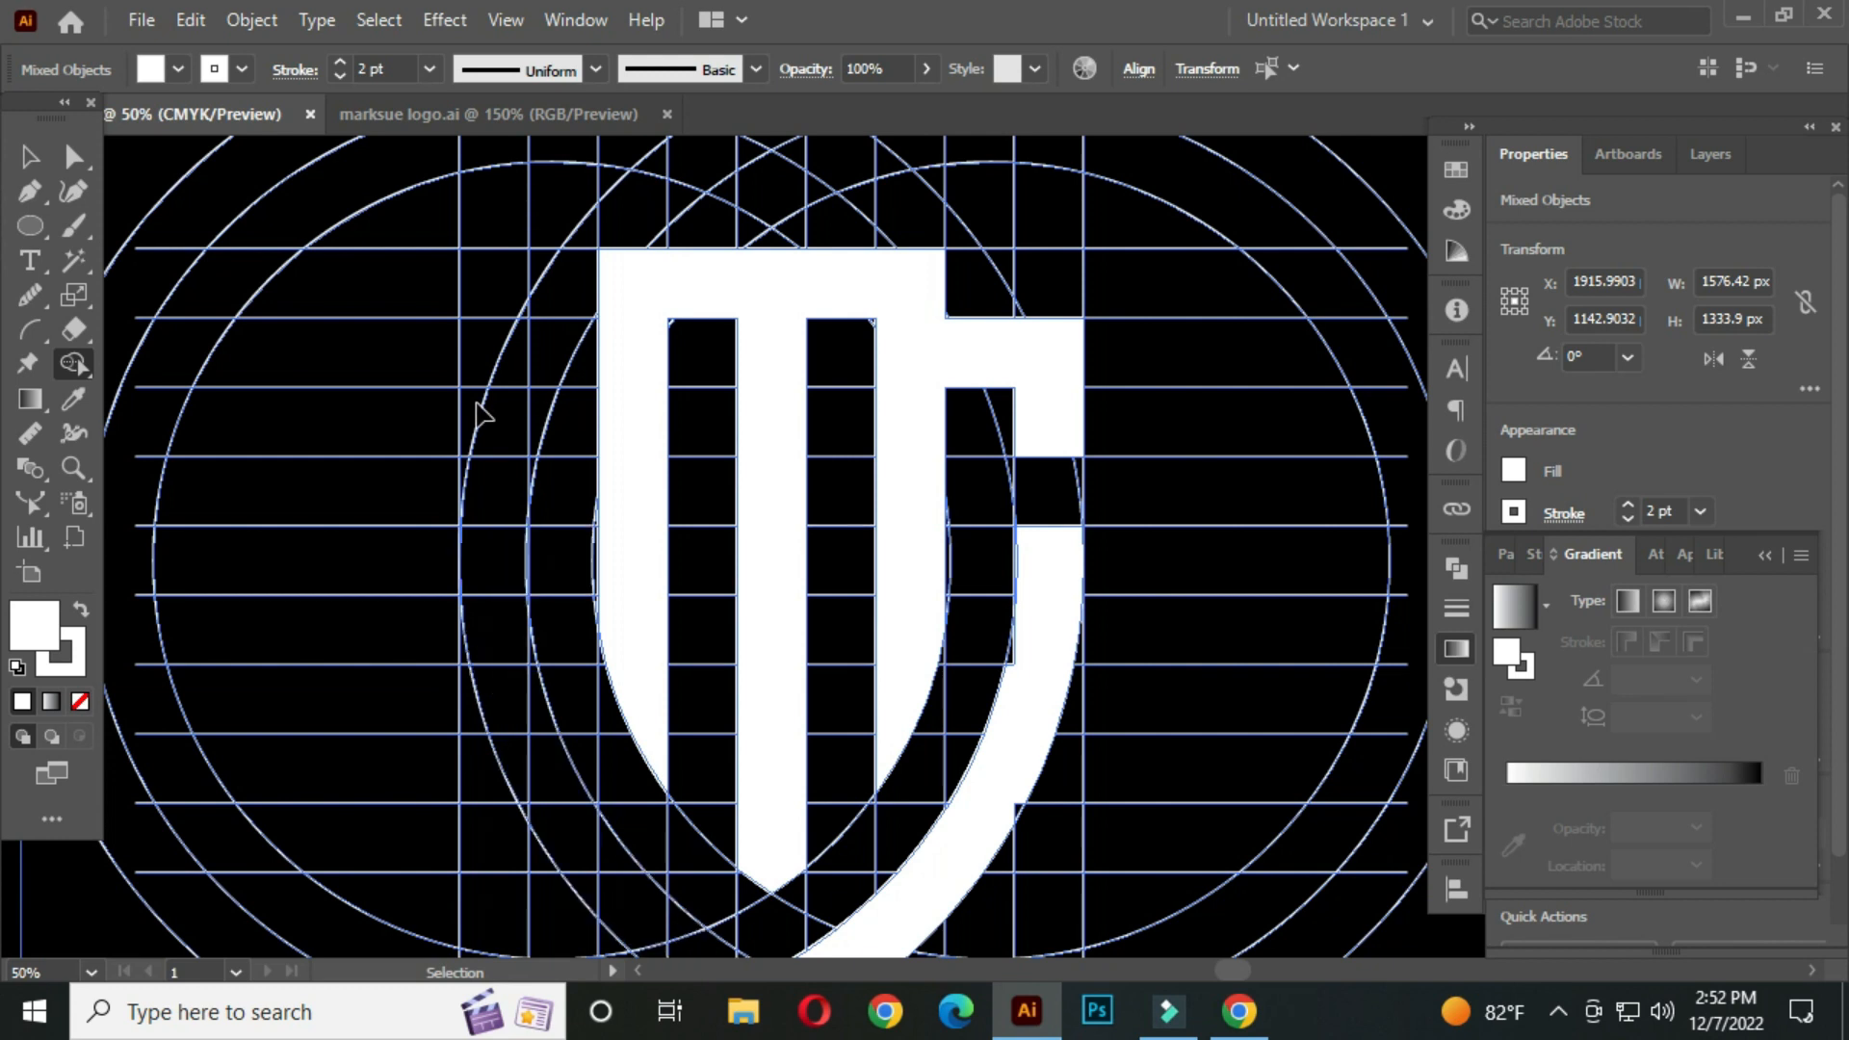
Merge the upper left arm and the left band's upper pieces into one shape with Shape Builder
drag(627, 354, 483, 352)
mouse_move(483, 352)
mouse_down()
mouse_move(493, 520)
mouse_move(516, 493)
mouse_move(484, 445)
mouse_move(466, 466)
mouse_up()
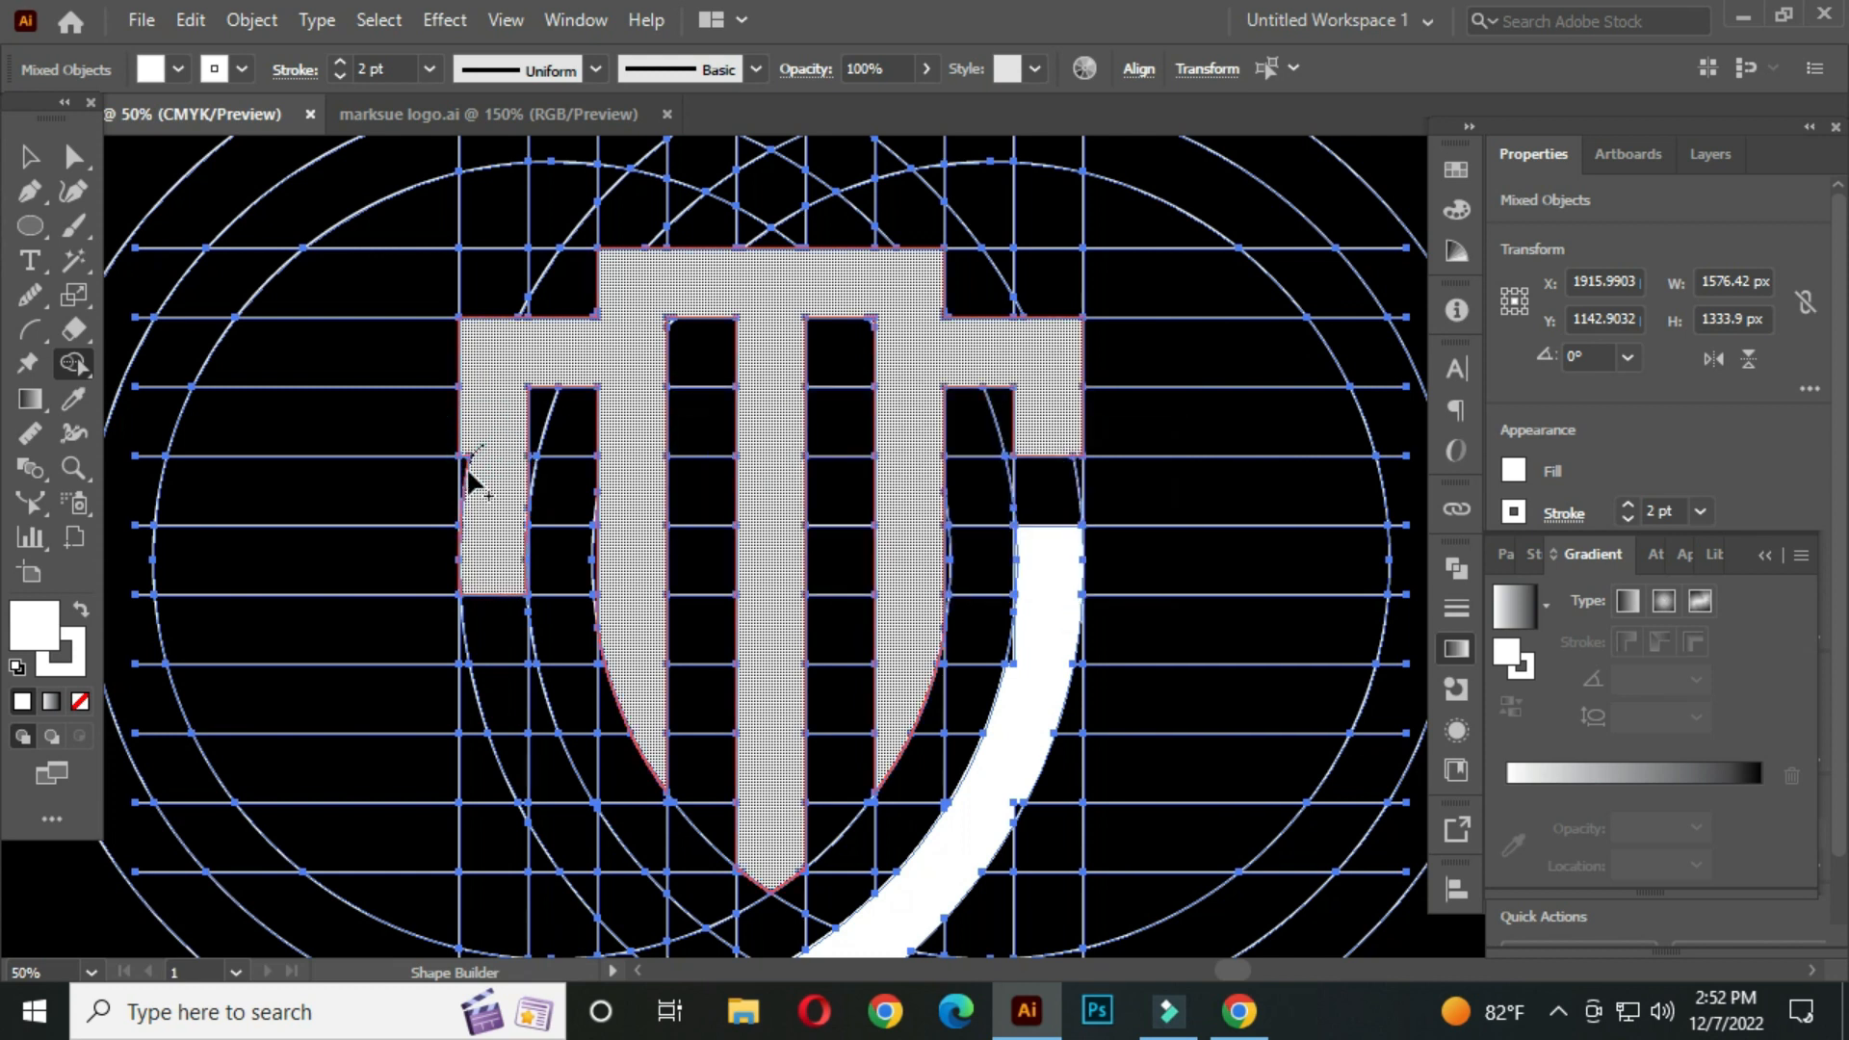
scroll(495, 385, down, 3)
mouse_move(484, 546)
mouse_down()
mouse_move(533, 648)
mouse_move(733, 842)
mouse_move(694, 812)
mouse_up()
alt+scroll(520, 541, up, 3)
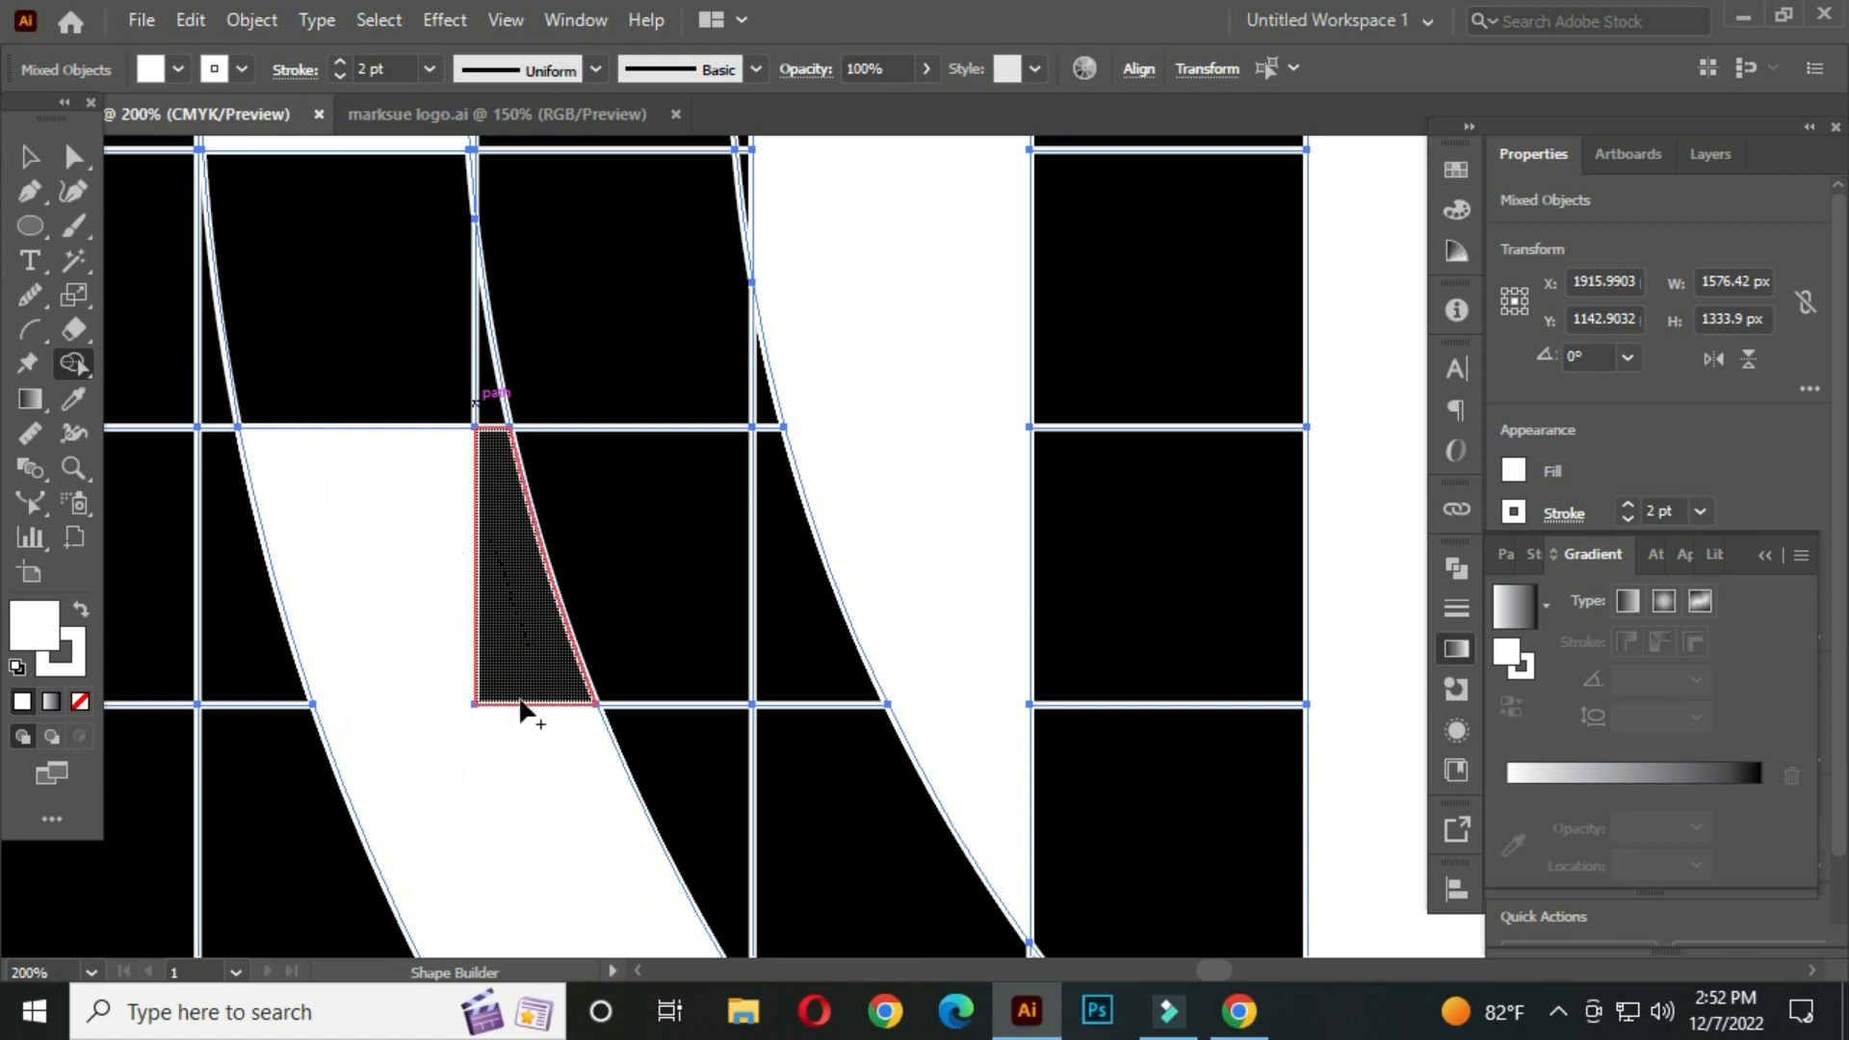
drag(491, 755, 493, 566)
drag(546, 712, 464, 211)
drag(416, 397, 393, 478)
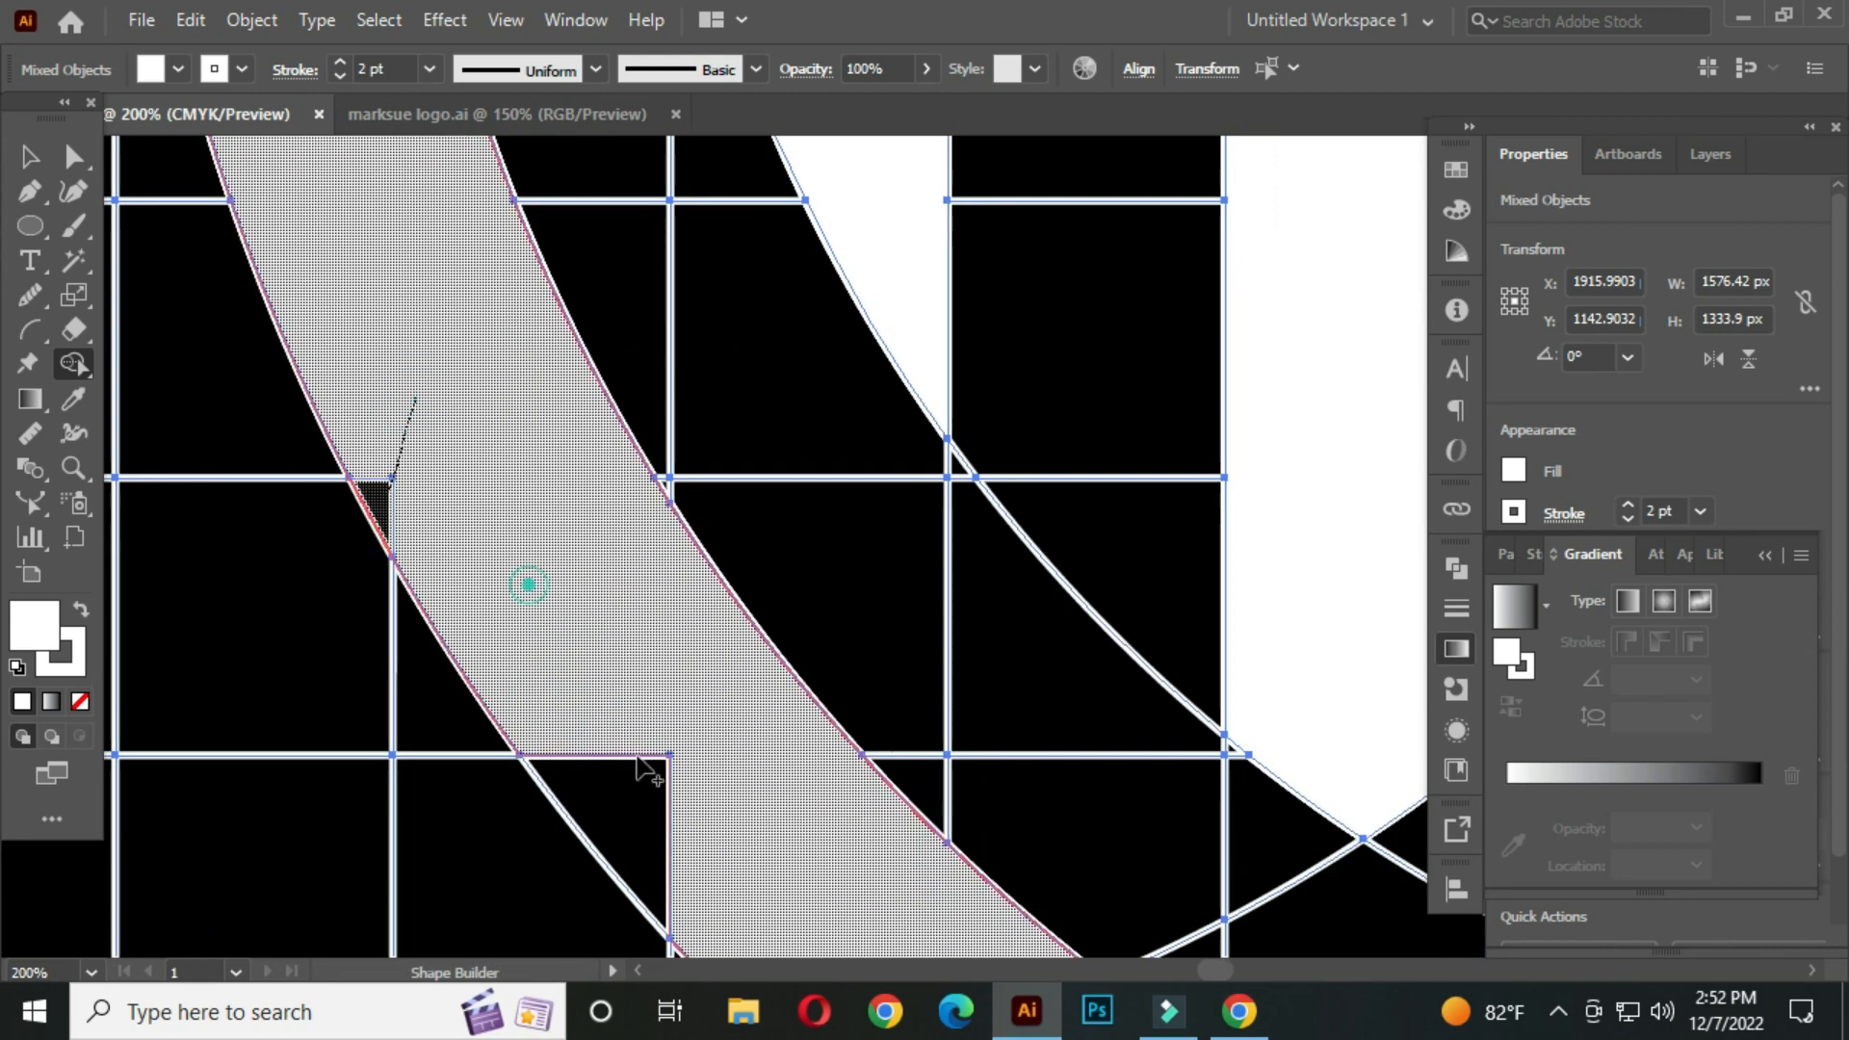
drag(637, 758, 655, 785)
drag(660, 739, 540, 371)
drag(639, 478, 859, 716)
drag(957, 760, 482, 392)
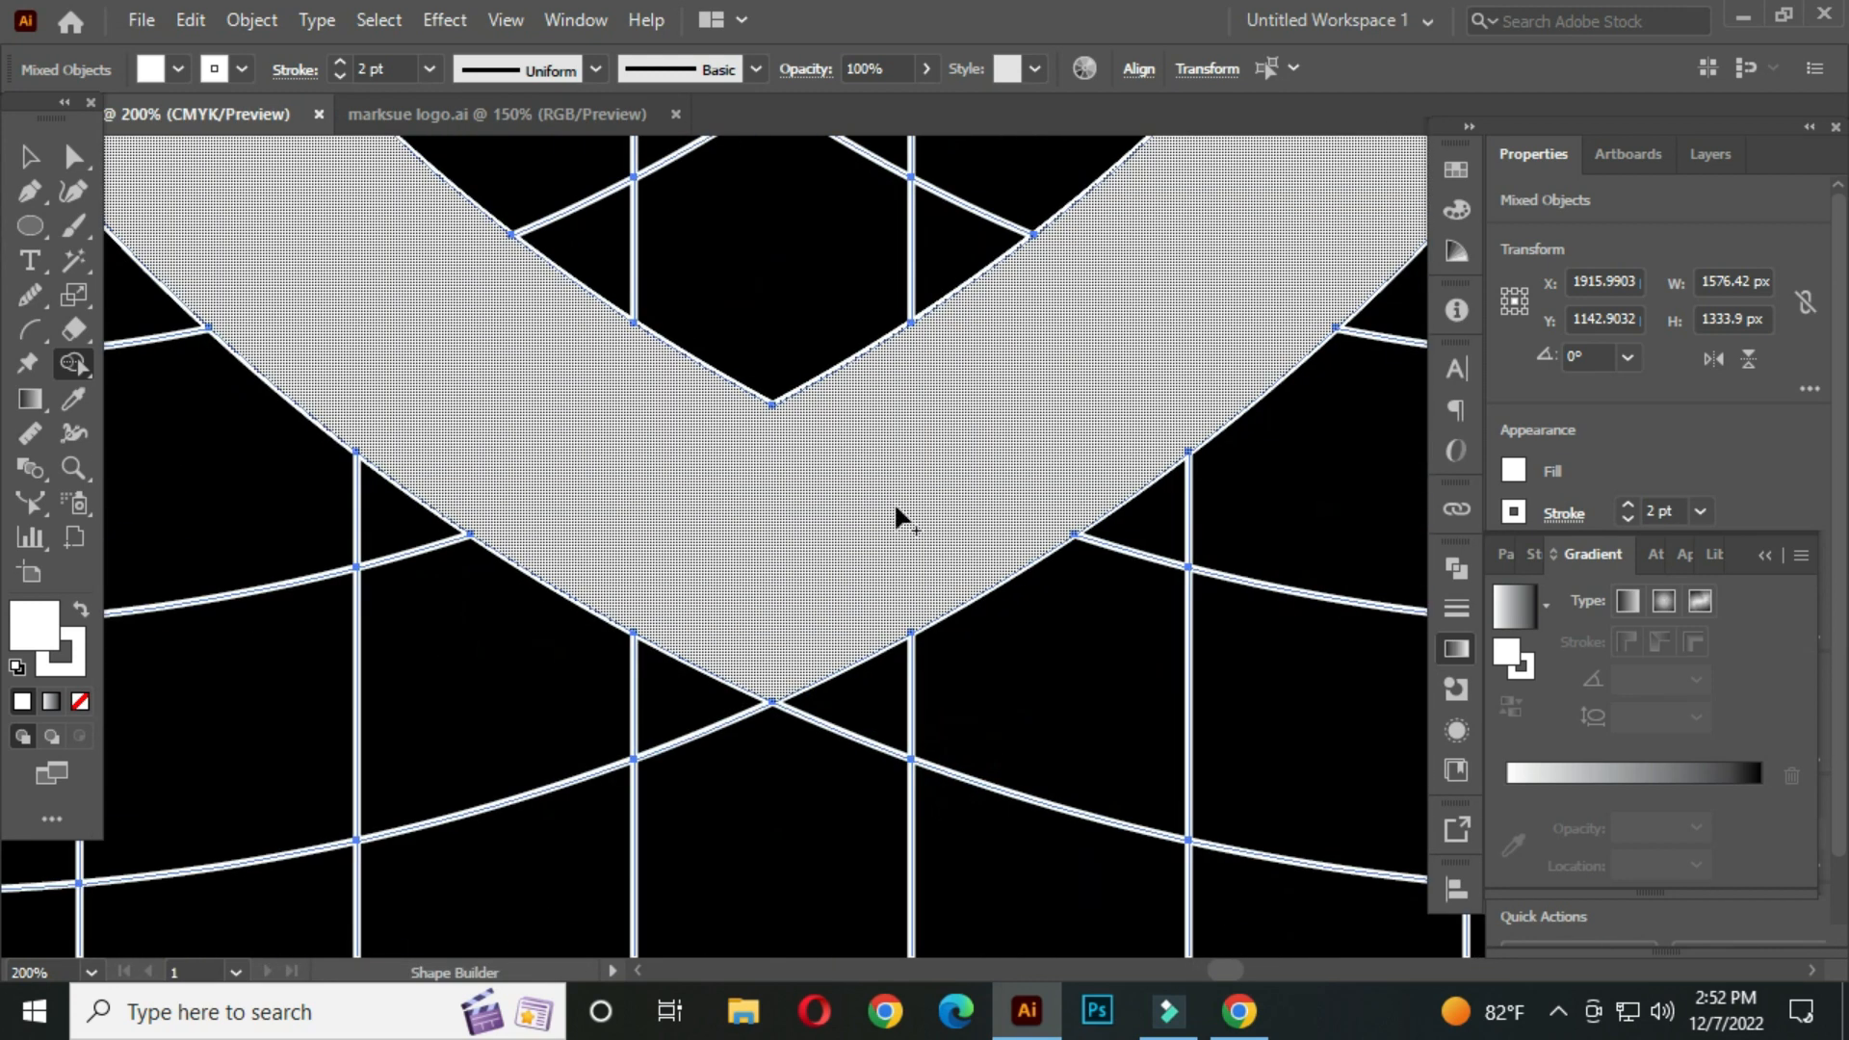
Merge the band segments around the shield's lower point into the same shape with Shape Builder
alt+scroll(944, 470, down, 4)
drag(1126, 298, 974, 491)
alt+scroll(1013, 489, up, 3)
drag(975, 412, 943, 491)
drag(962, 239, 893, 612)
drag(891, 455, 877, 383)
alt+scroll(956, 349, down, 3)
drag(743, 331, 800, 609)
drag(495, 349, 622, 306)
drag(664, 273, 691, 267)
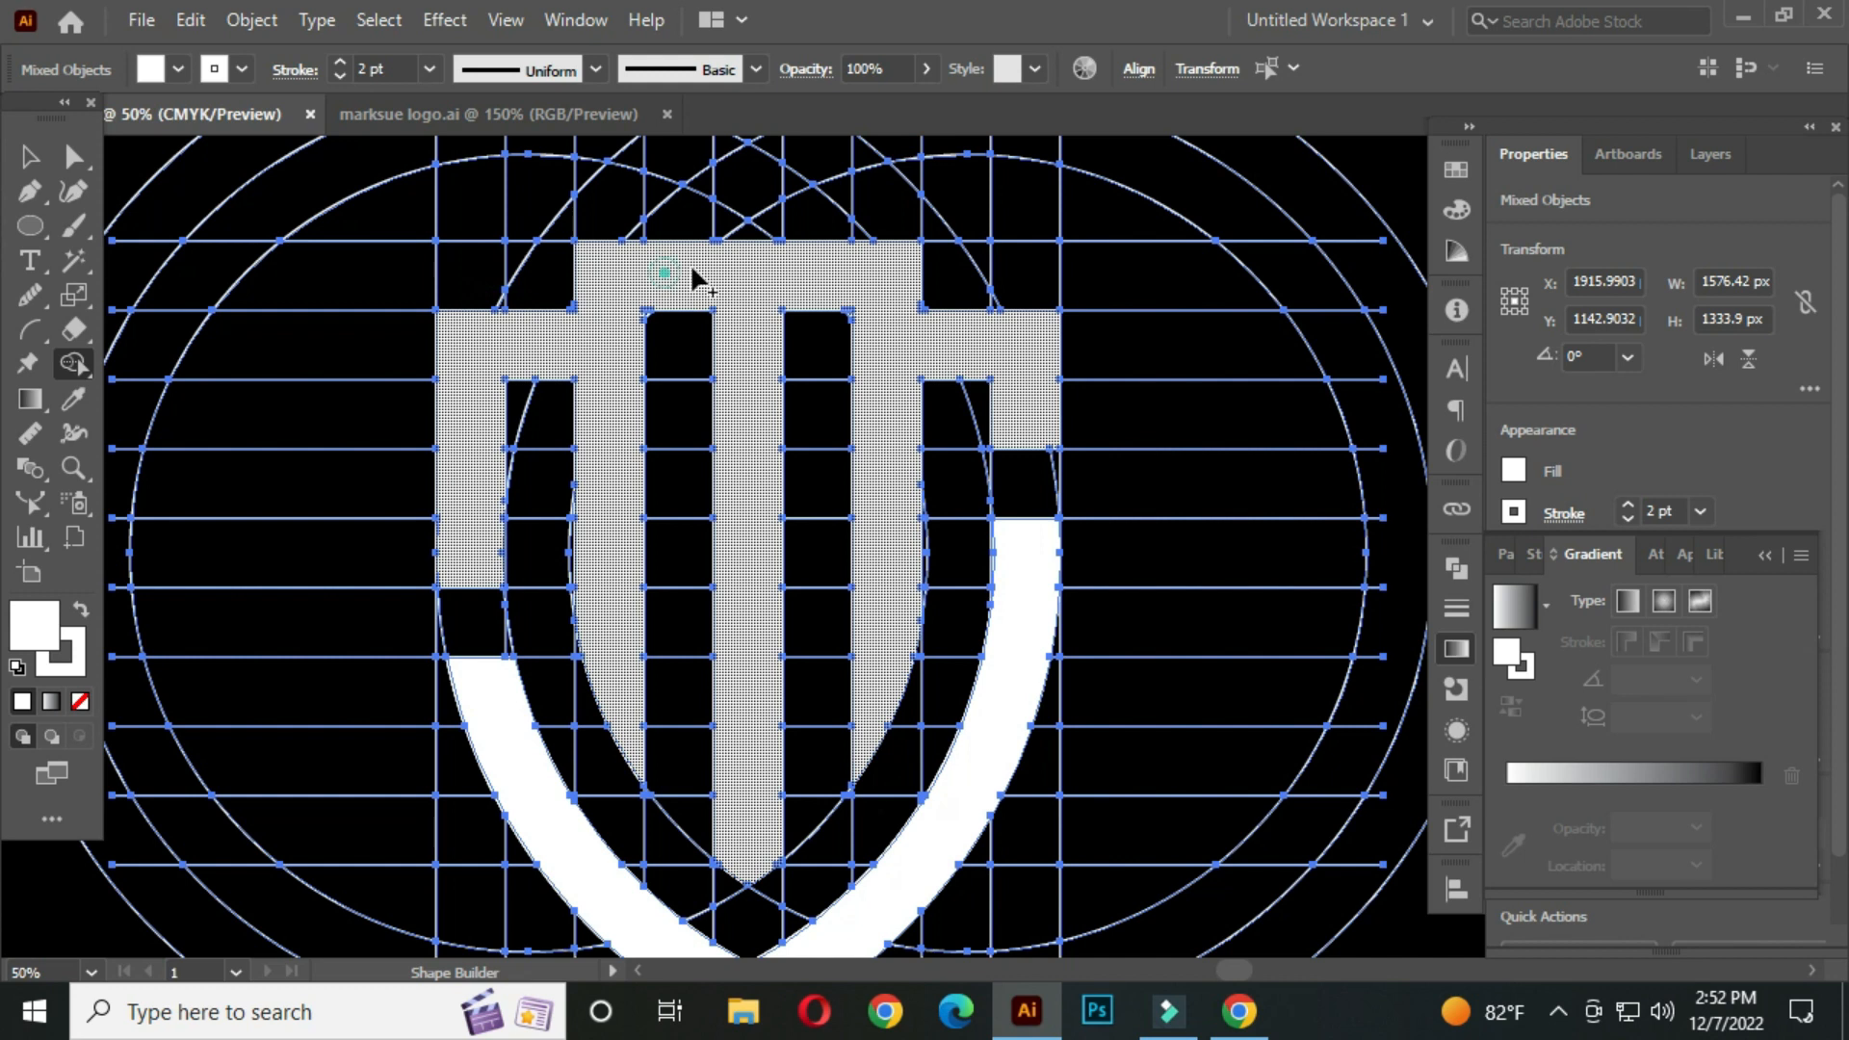
Merge the remaining right-side and top pieces so the whole shield becomes one shape
click(897, 504)
click(1039, 367)
click(1038, 575)
drag(918, 793, 1016, 597)
alt+scroll(561, 599, up, 4)
drag(522, 500, 633, 679)
alt+scroll(633, 679, down, 4)
drag(682, 453, 876, 289)
drag(1106, 635, 1105, 635)
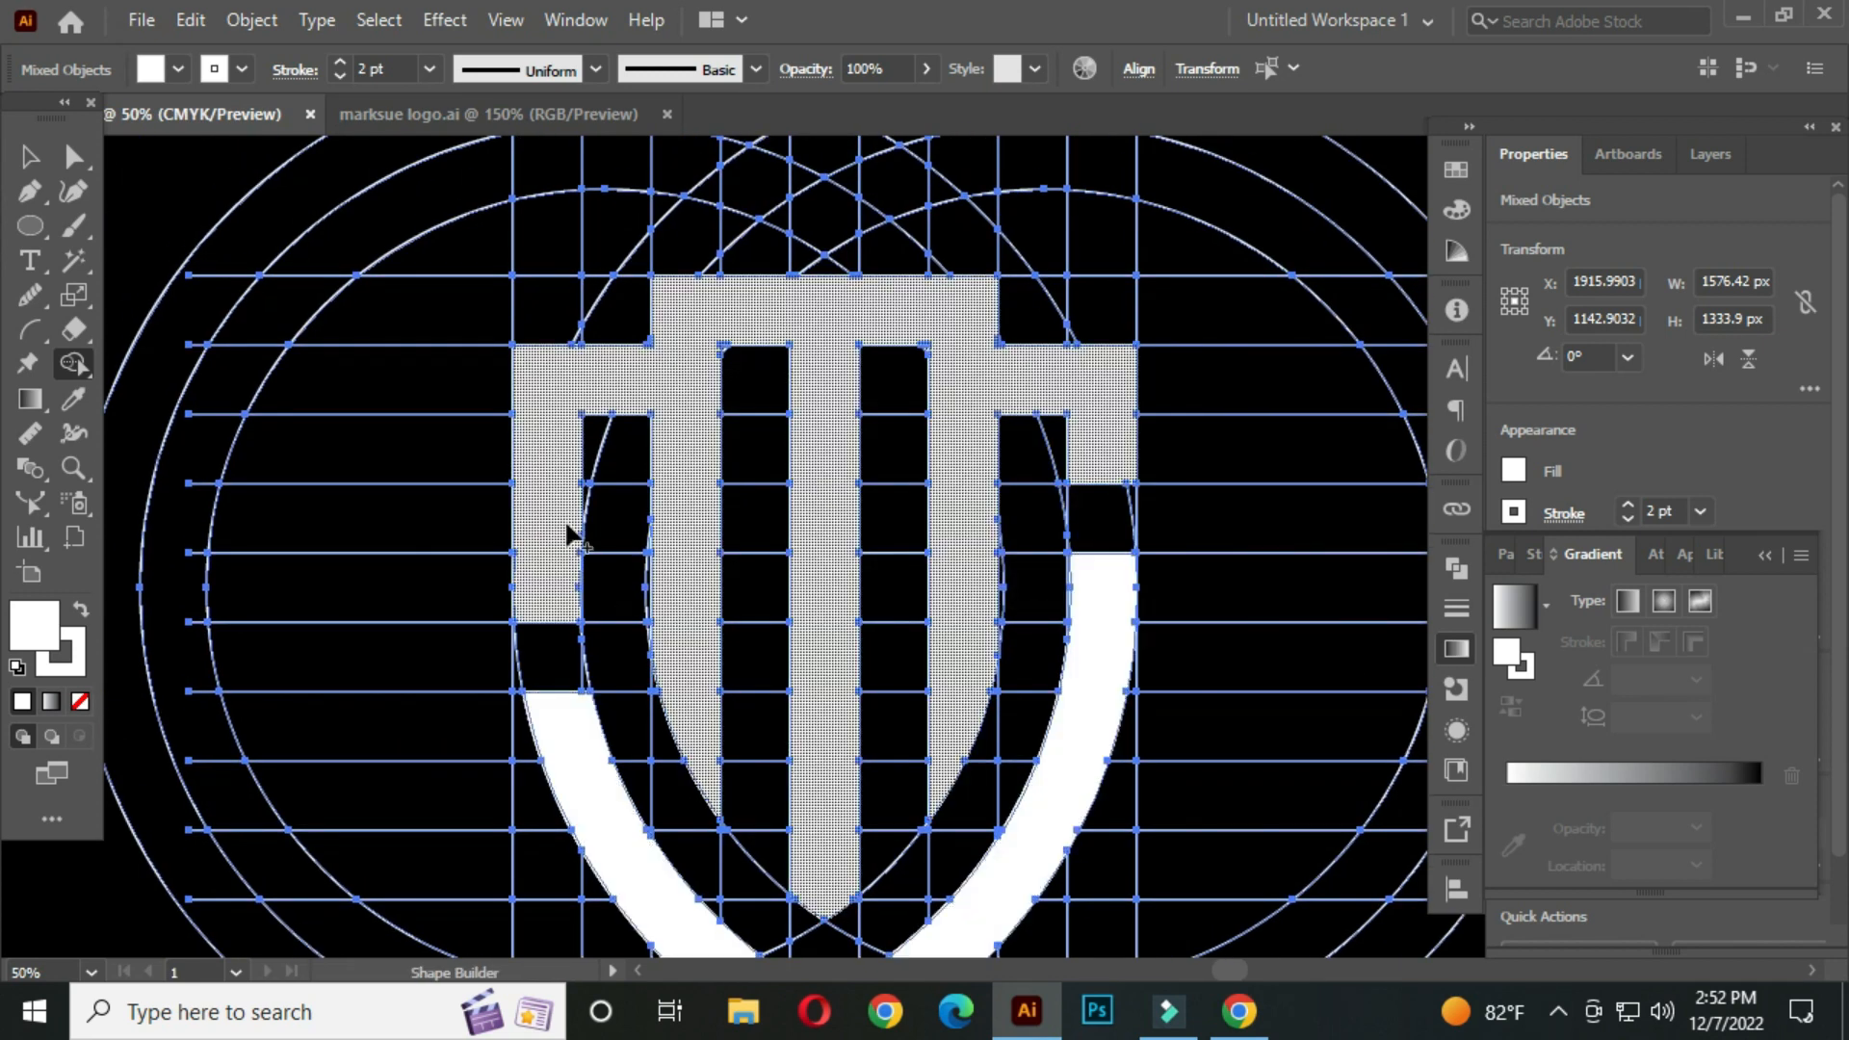
Select the merged shield and move it to the right, off the construction grid
scroll(549, 495, down, 2)
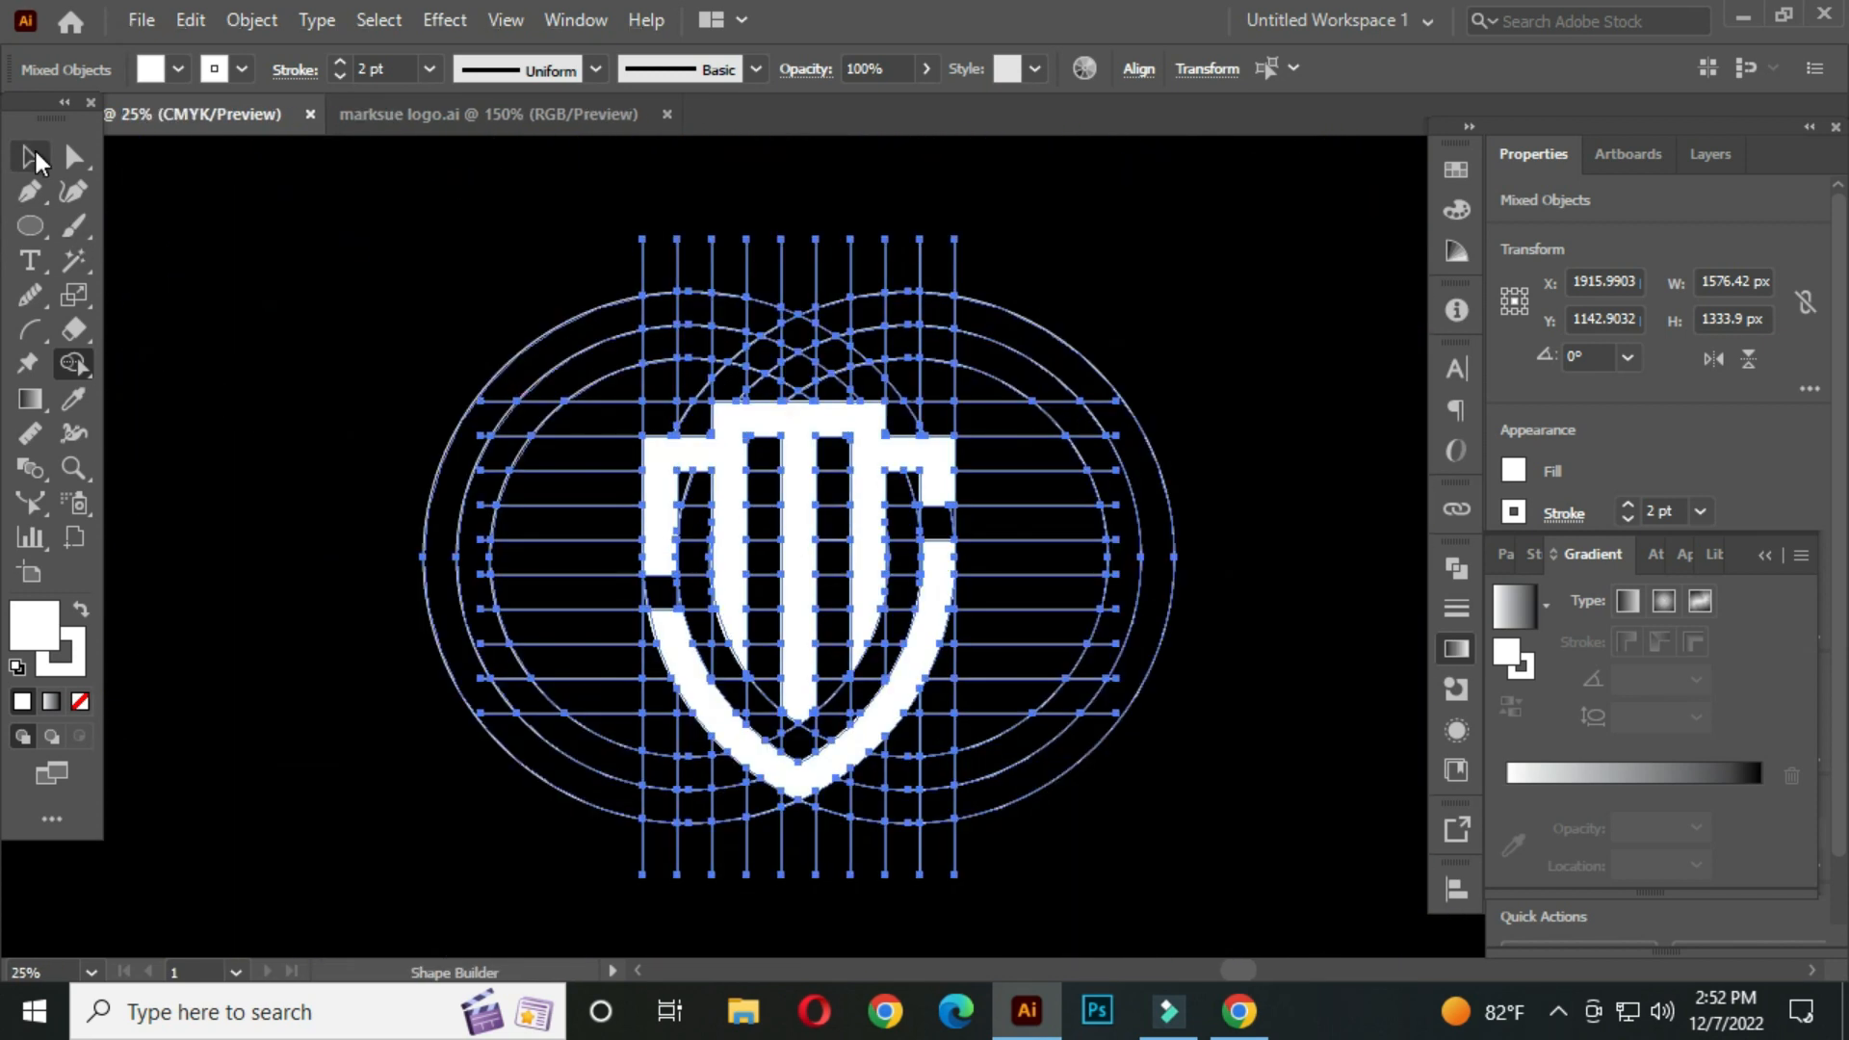
click(33, 158)
click(285, 334)
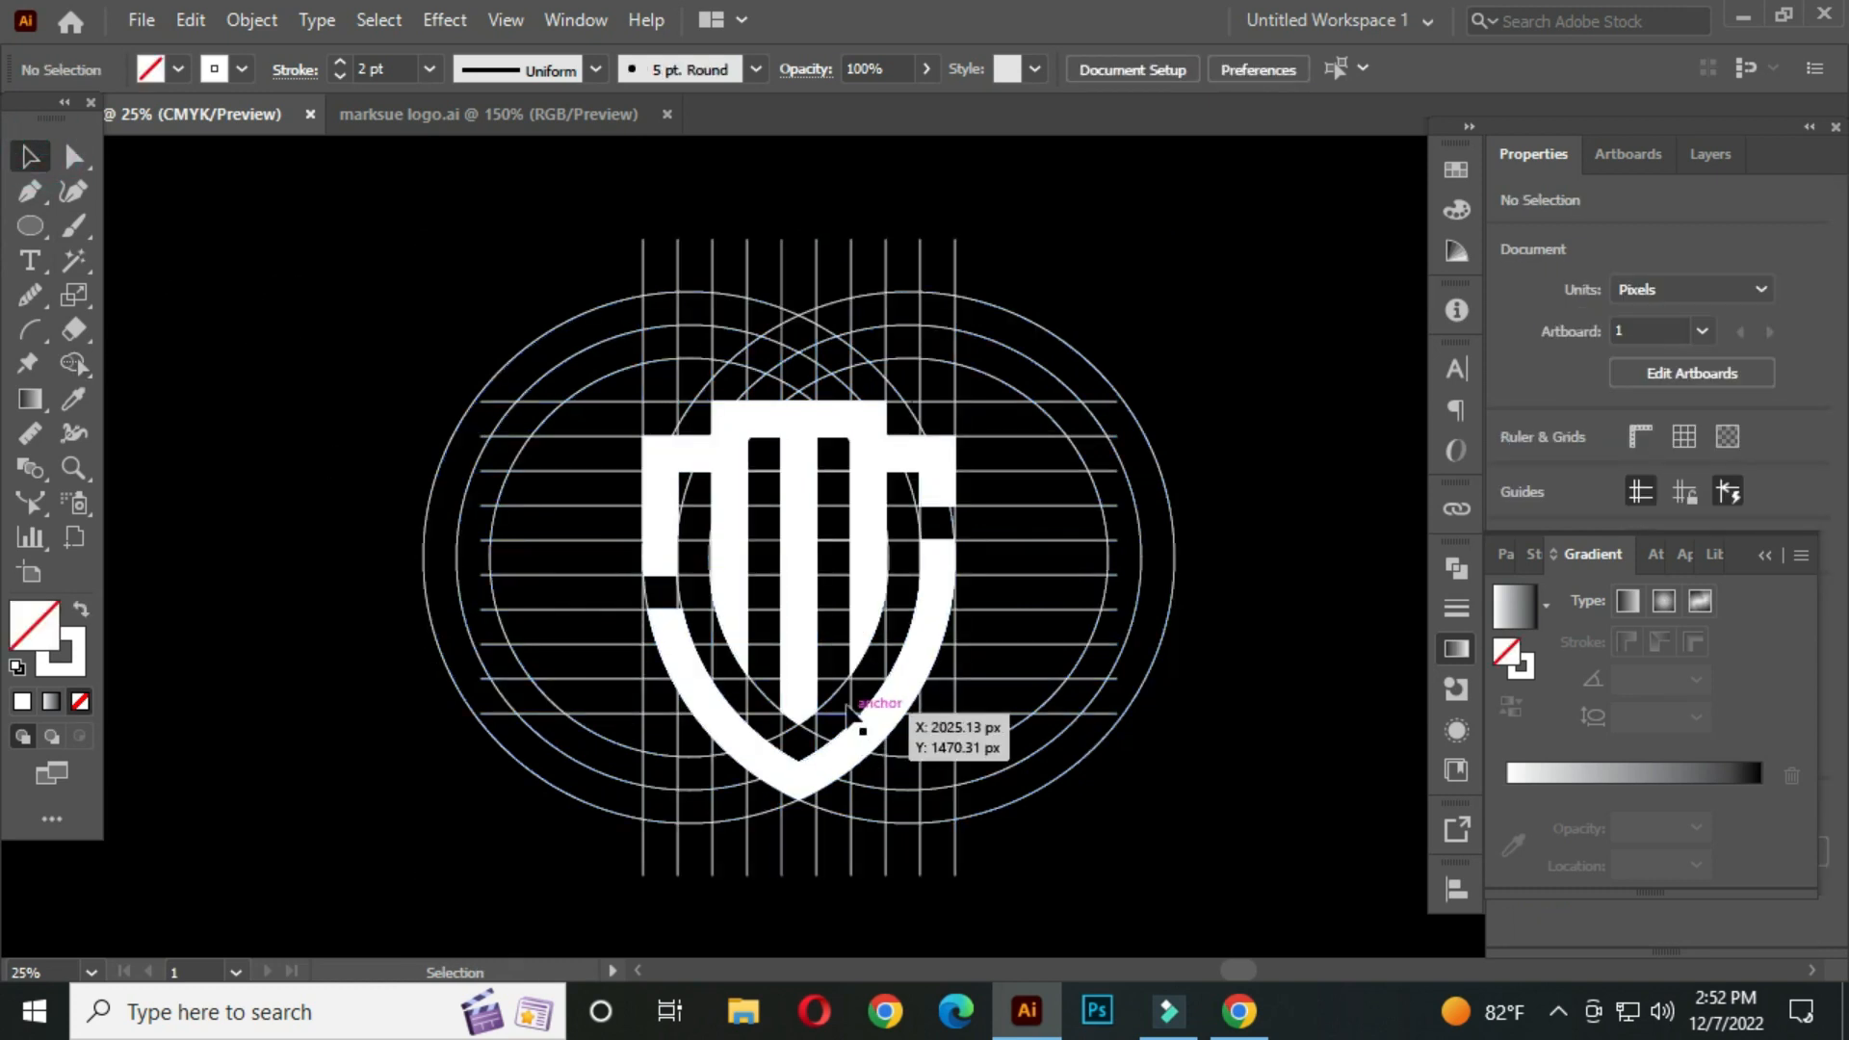
click(799, 499)
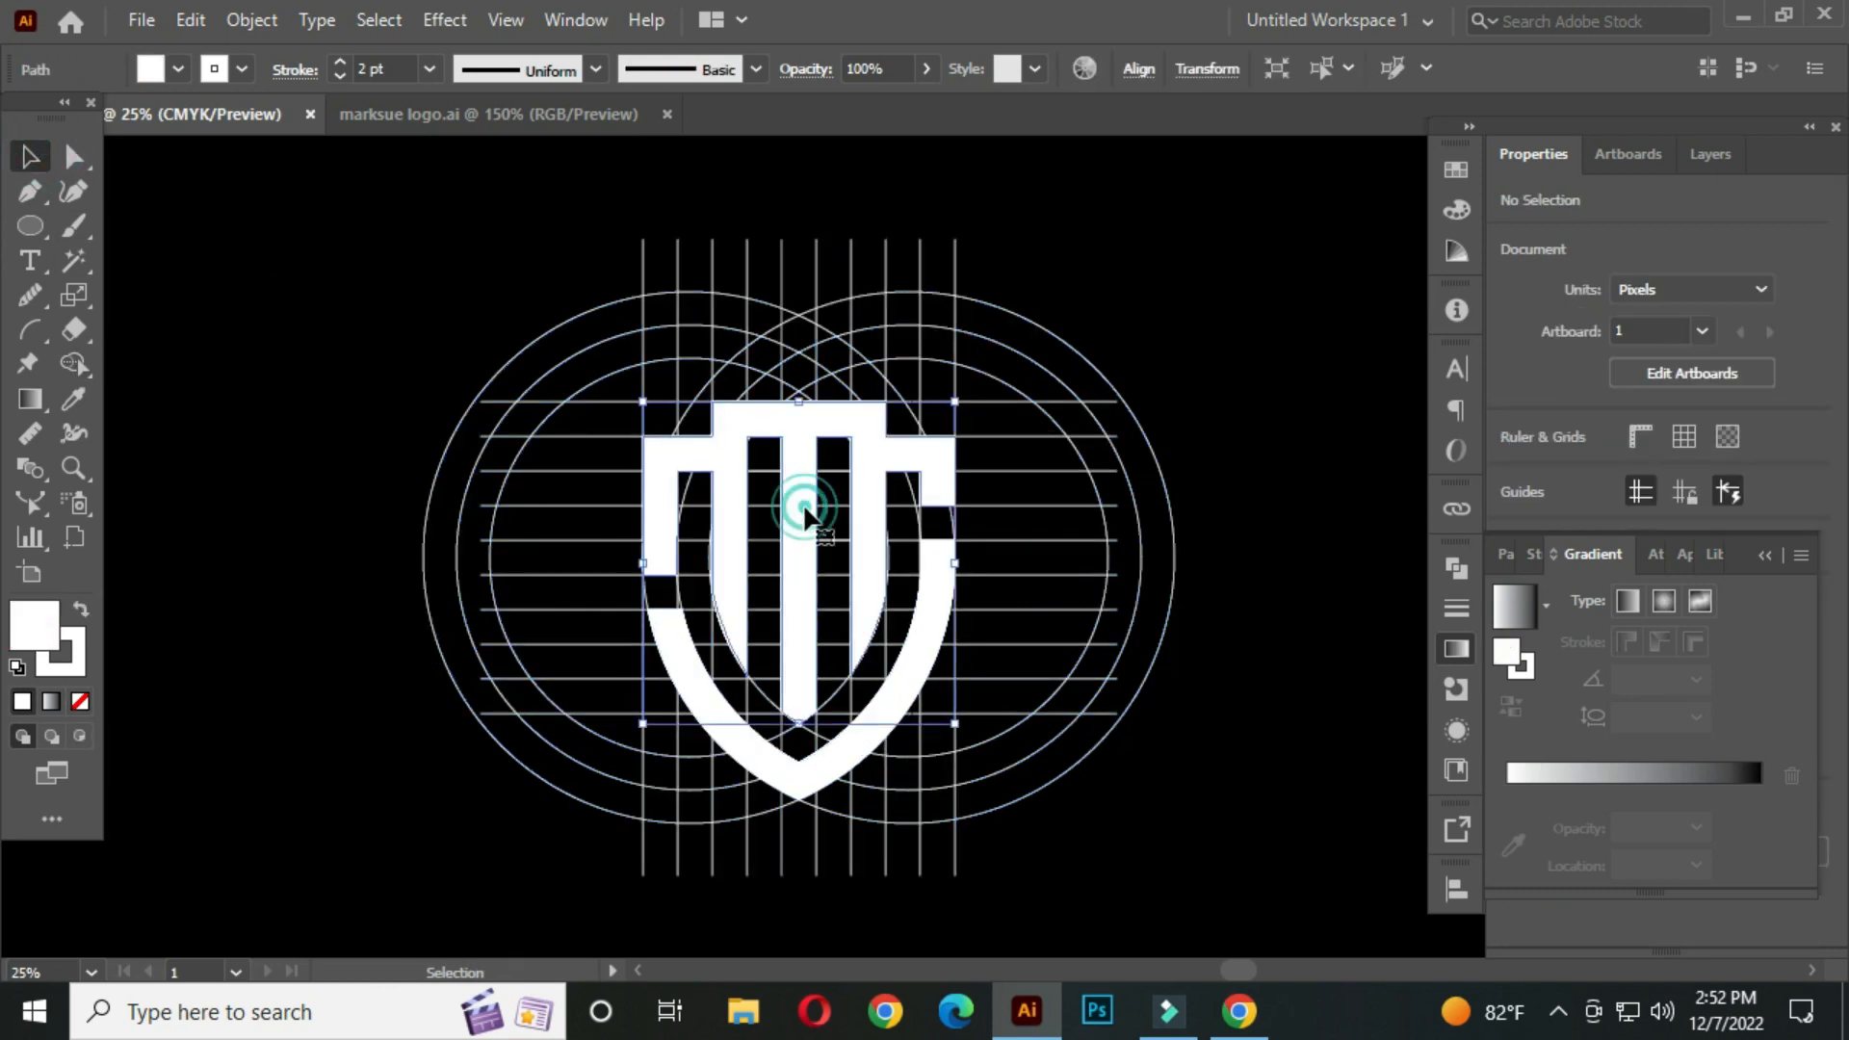
shift+click(805, 772)
scroll(826, 763, down, 1)
scroll(841, 751, up, 1)
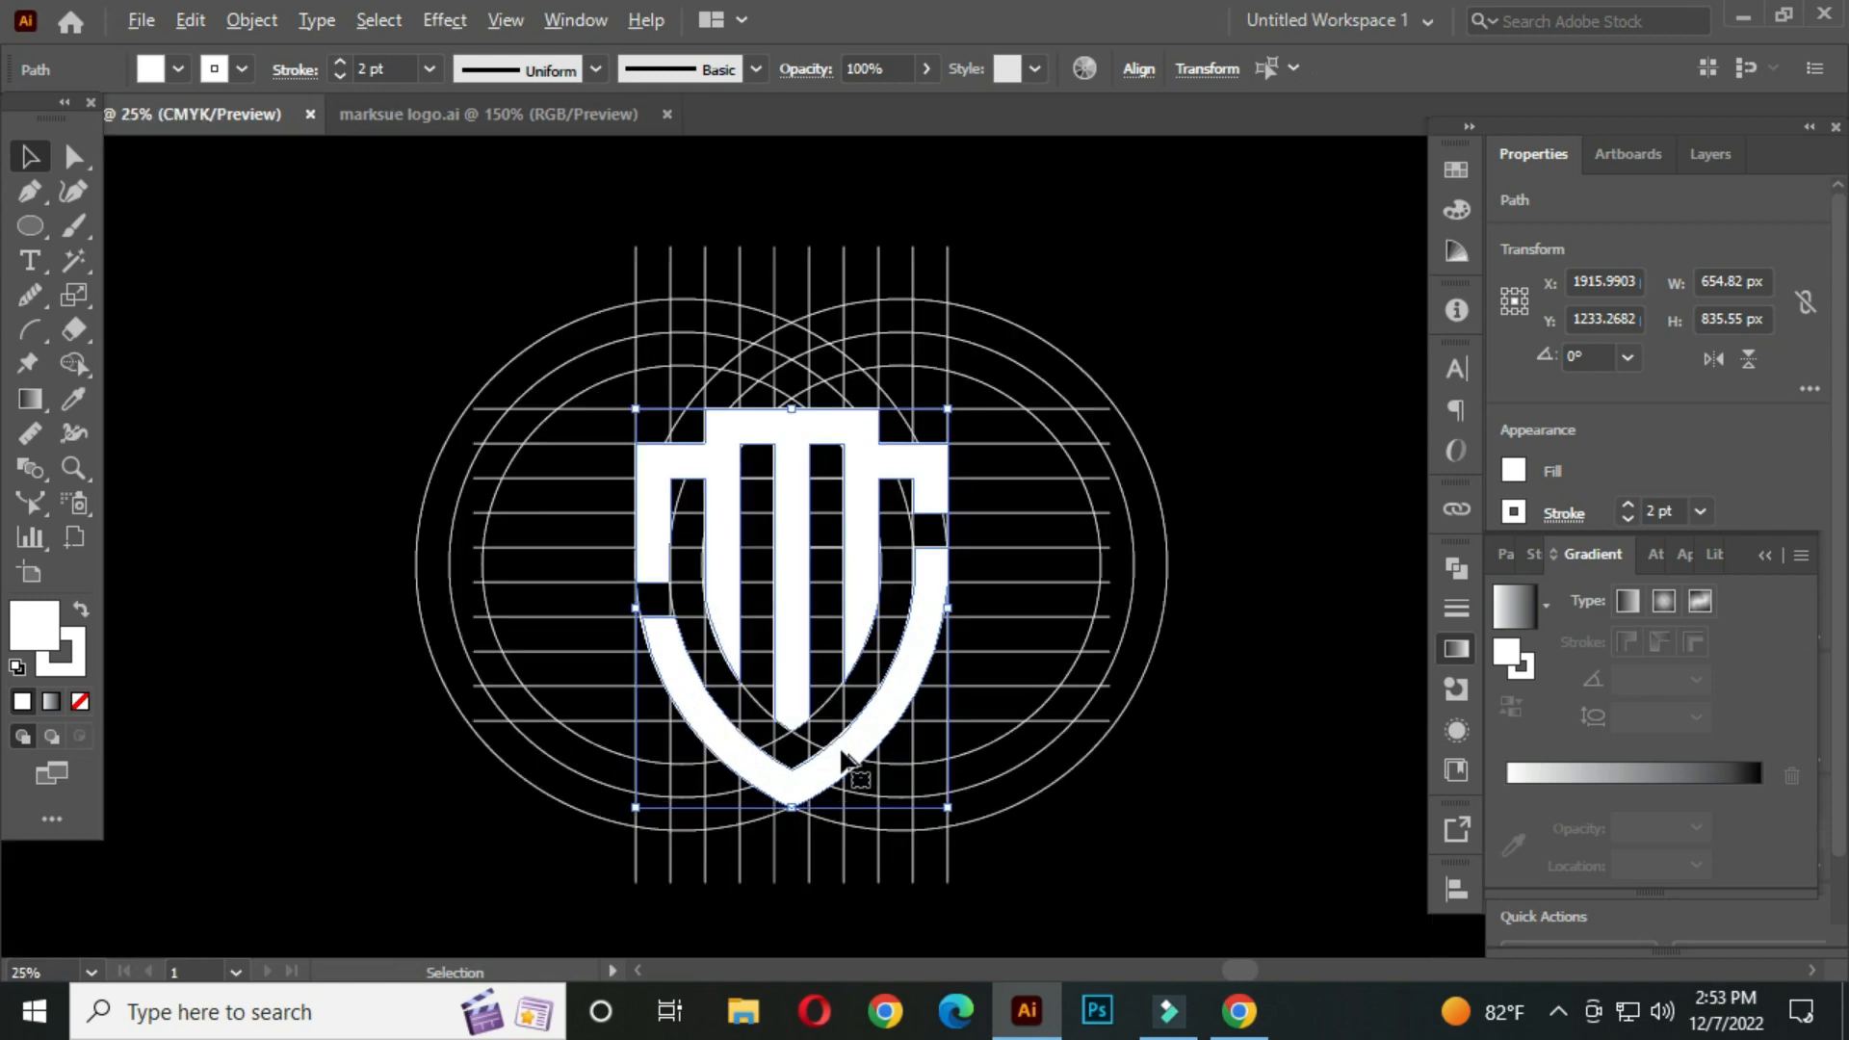
drag(862, 754, 817, 672)
drag(830, 539, 1390, 526)
click(310, 472)
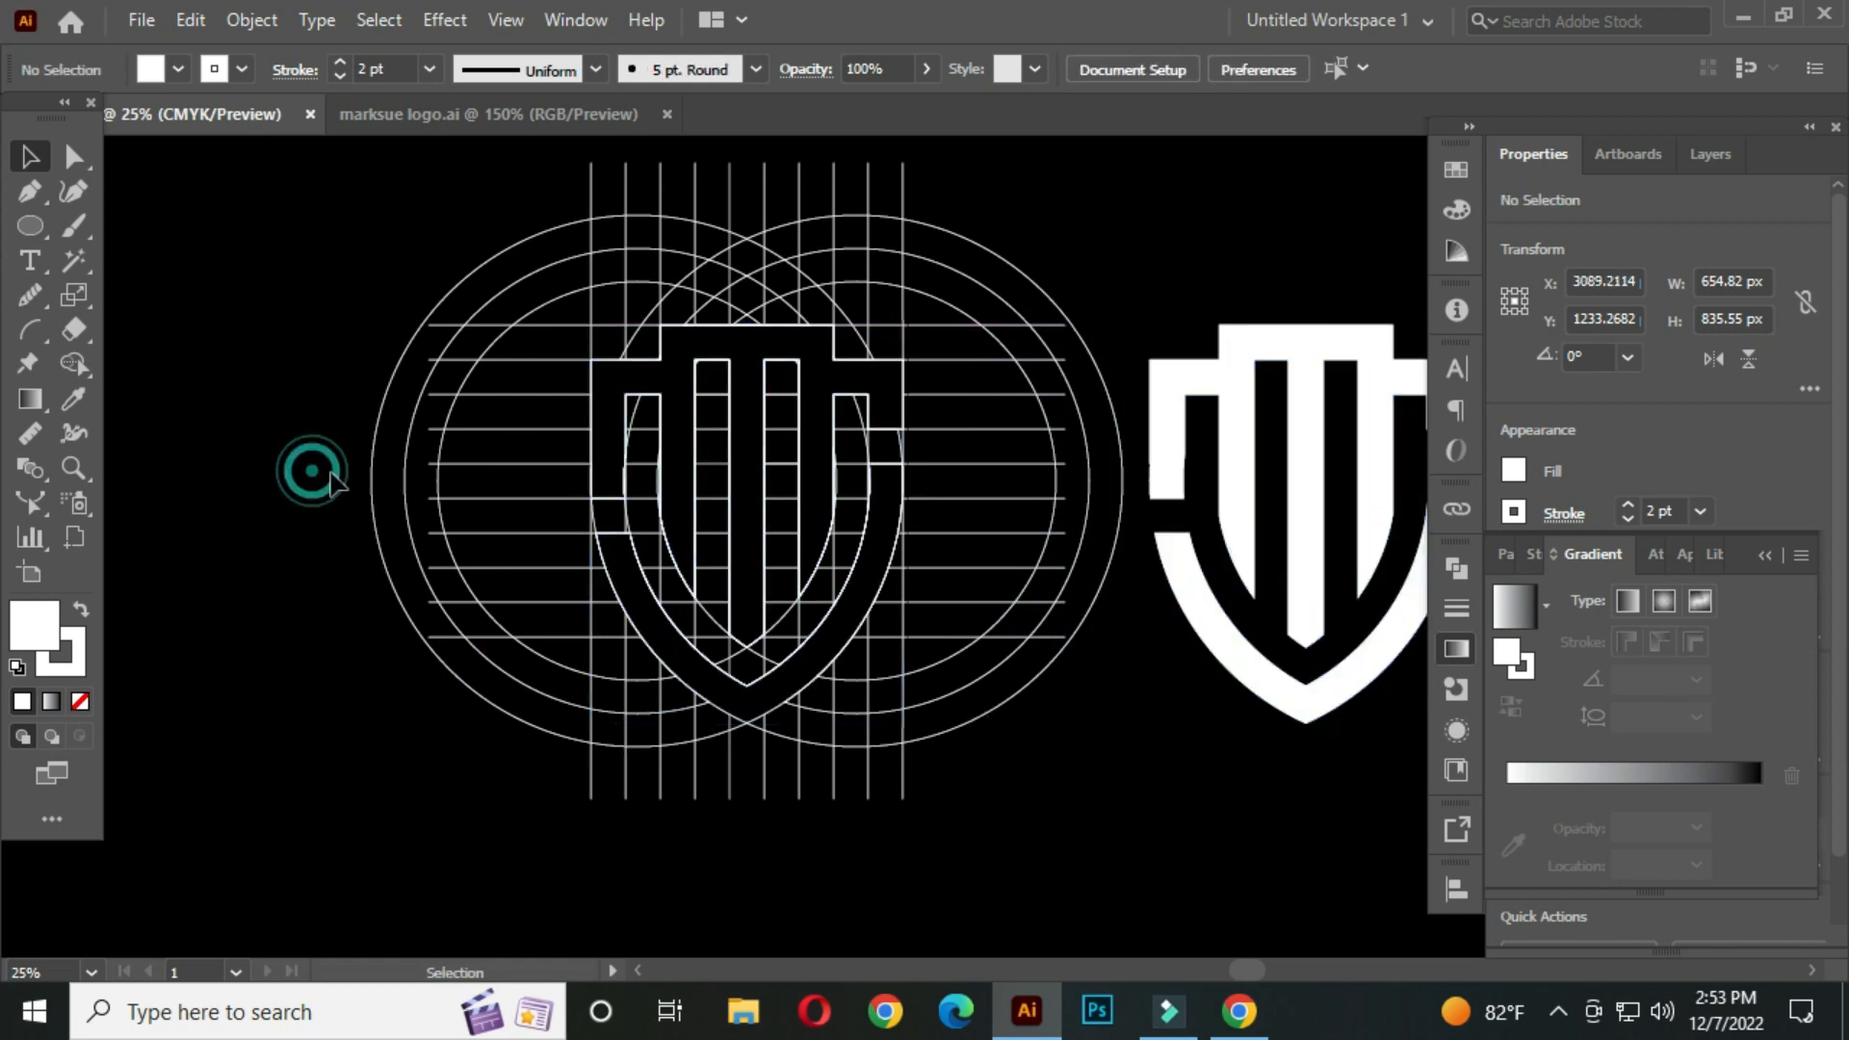
Select all the construction lines and circles and delete them
drag(360, 201, 1065, 797)
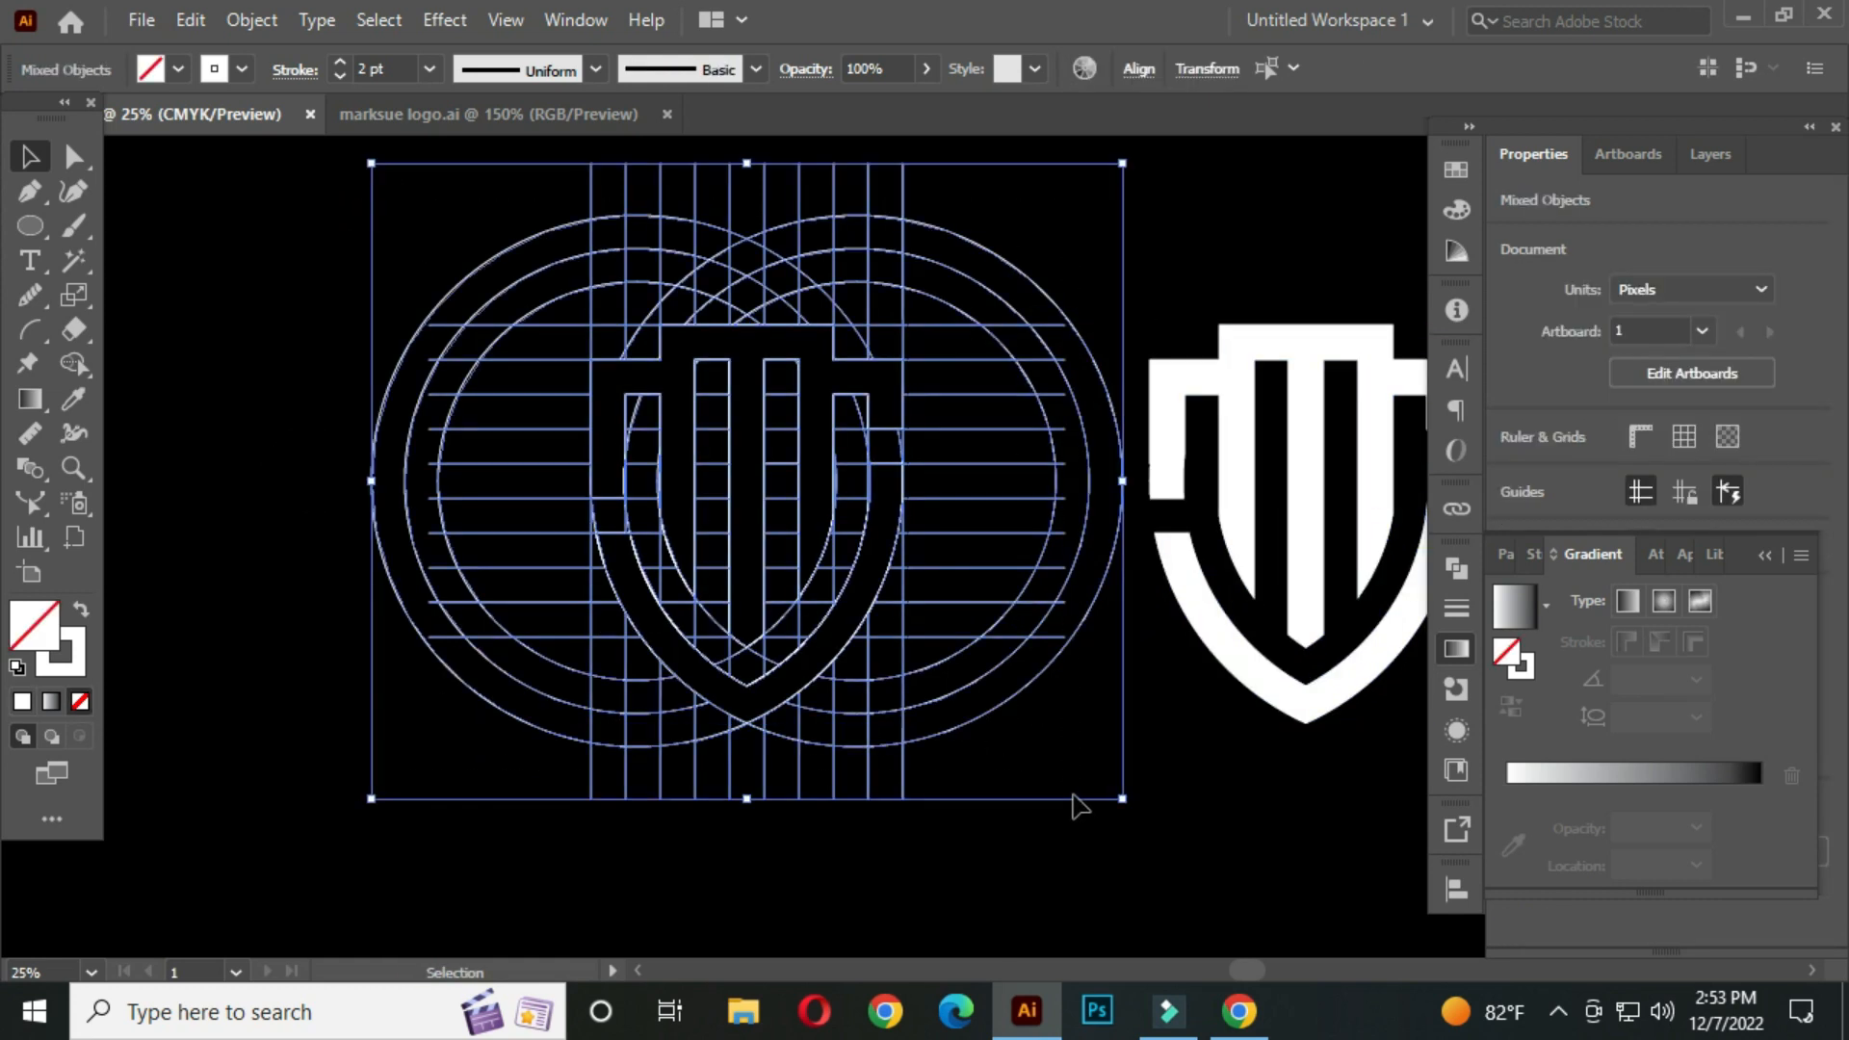
key(Delete)
Select the shield and move it back to the center of the artboard
drag(1011, 276, 1389, 800)
click(894, 489)
drag(1040, 221, 1423, 751)
drag(1304, 458, 759, 457)
click(1066, 282)
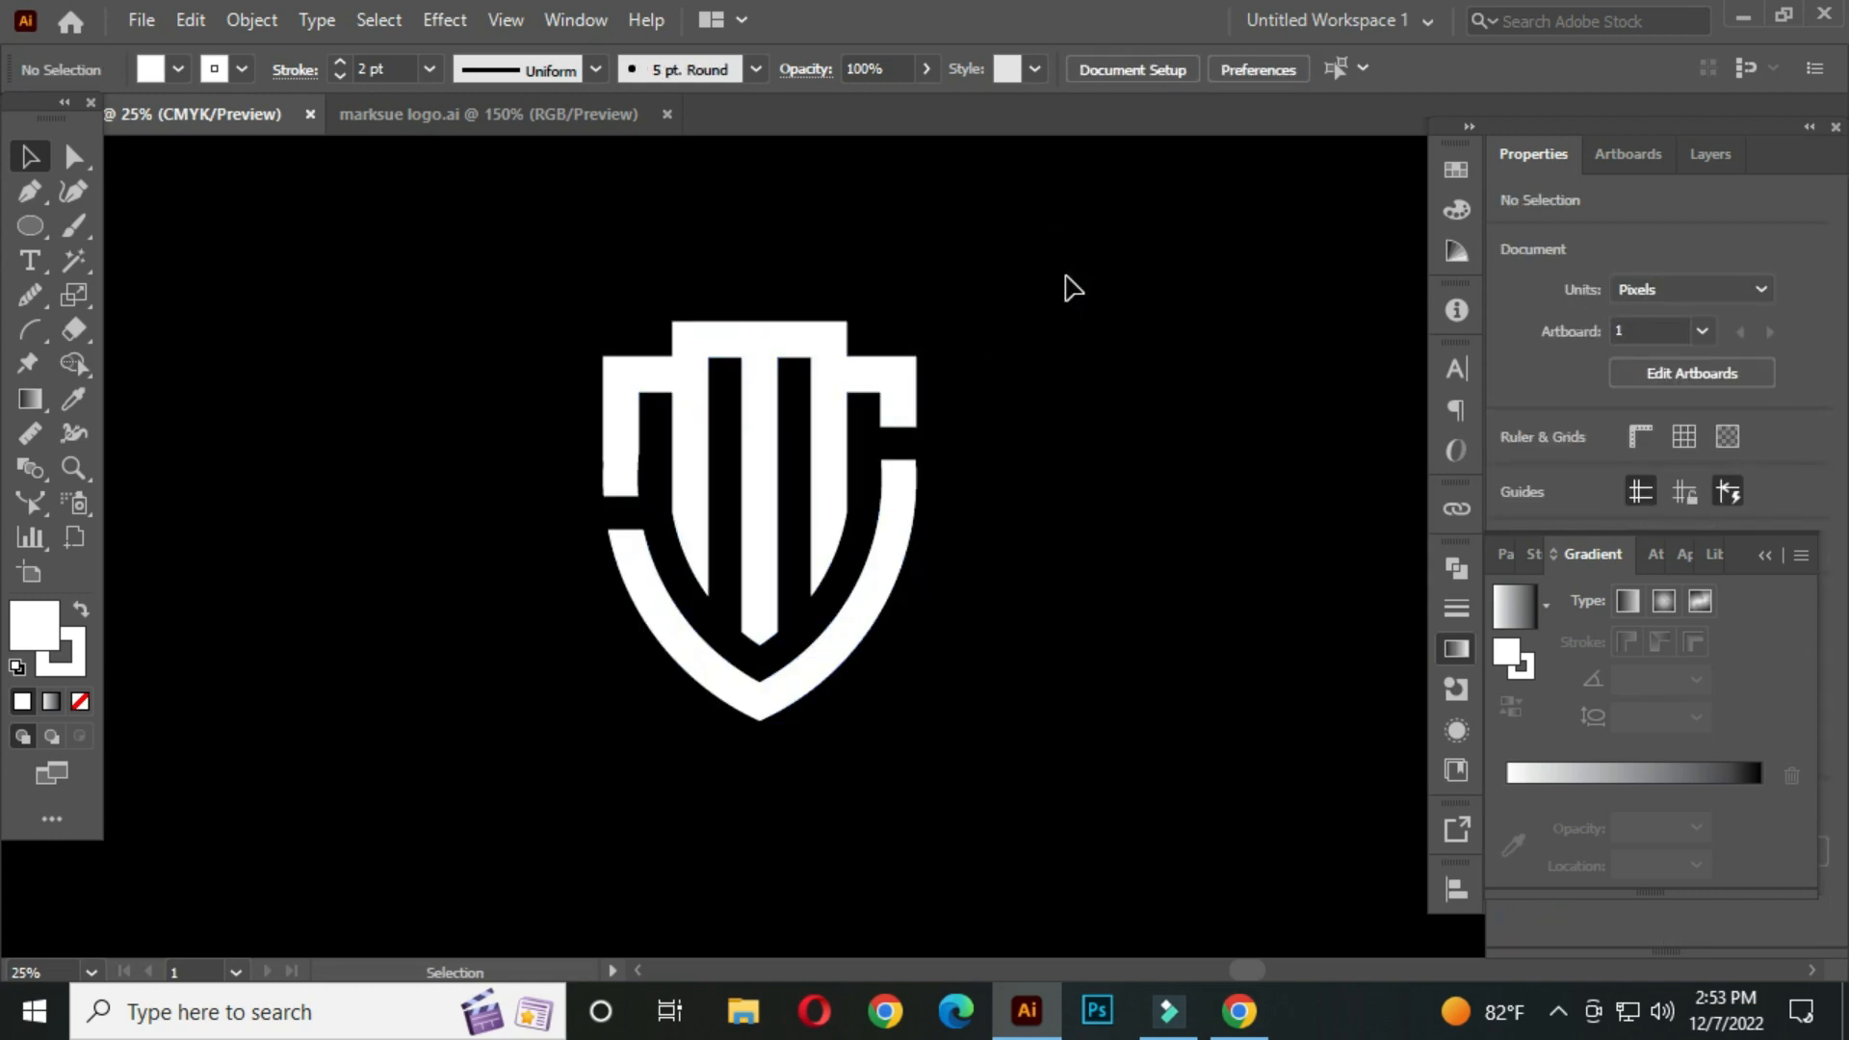